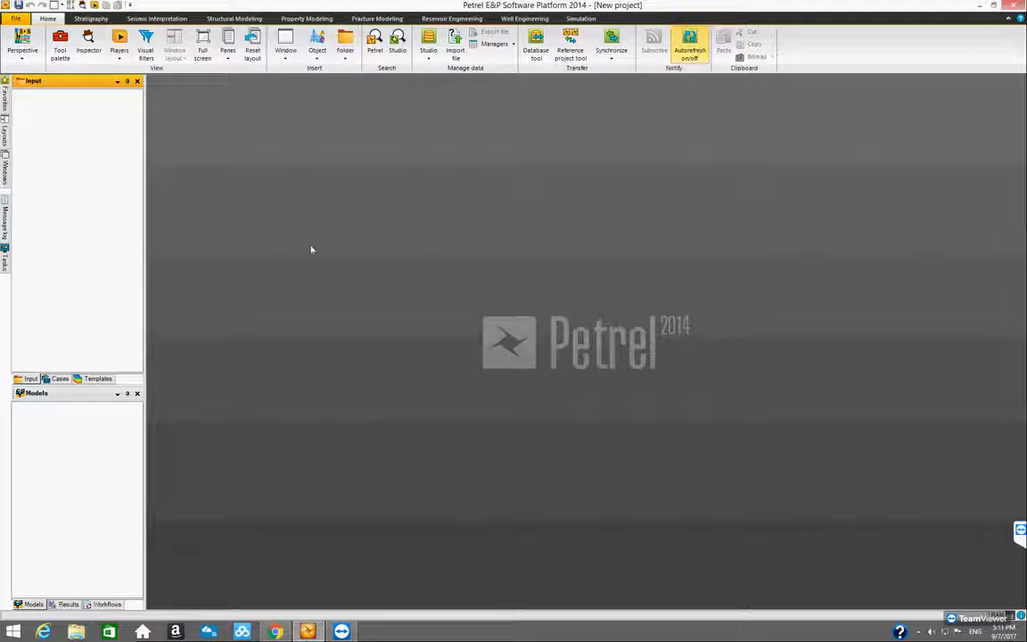
# - Look over the Stratigraphy, Seismic Interpretation, Structural, Property and Fracture Modeling commands, plus the quick access customization options
pyautogui.click(92, 19)
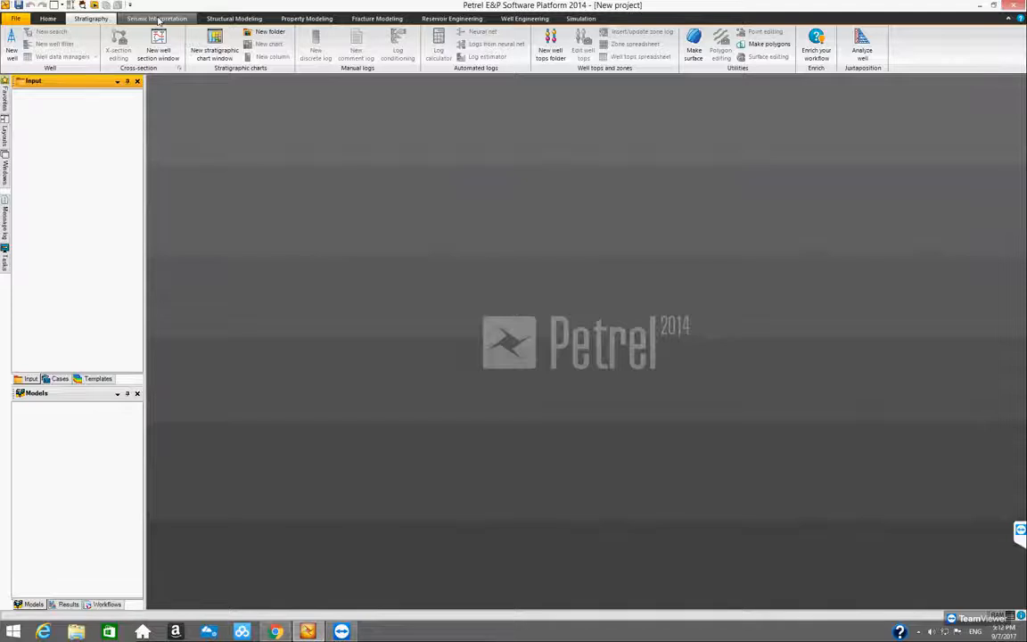
pyautogui.click(158, 20)
pyautogui.click(233, 18)
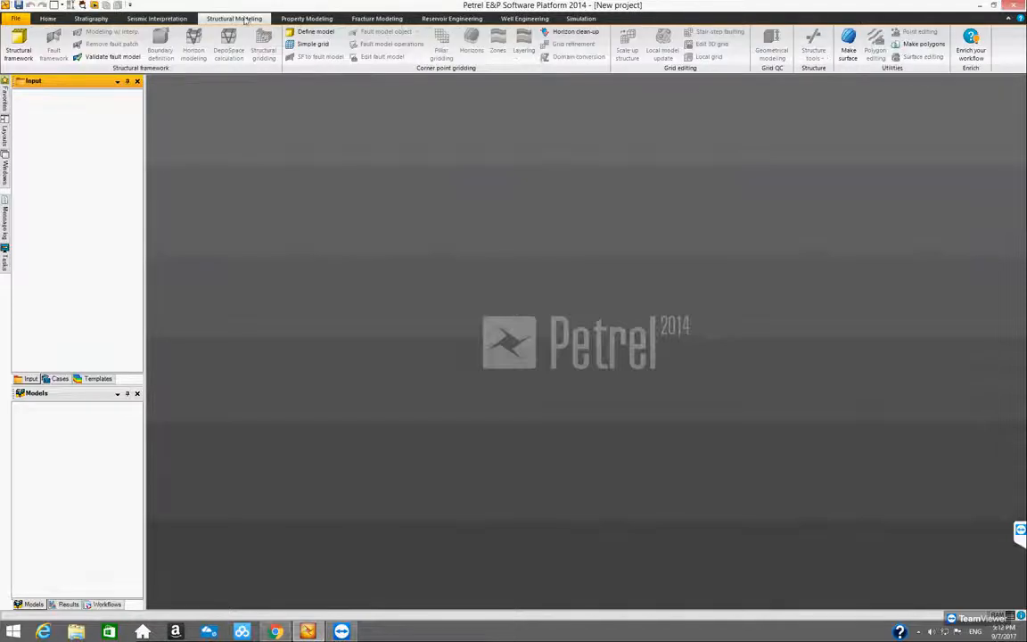
pyautogui.click(308, 20)
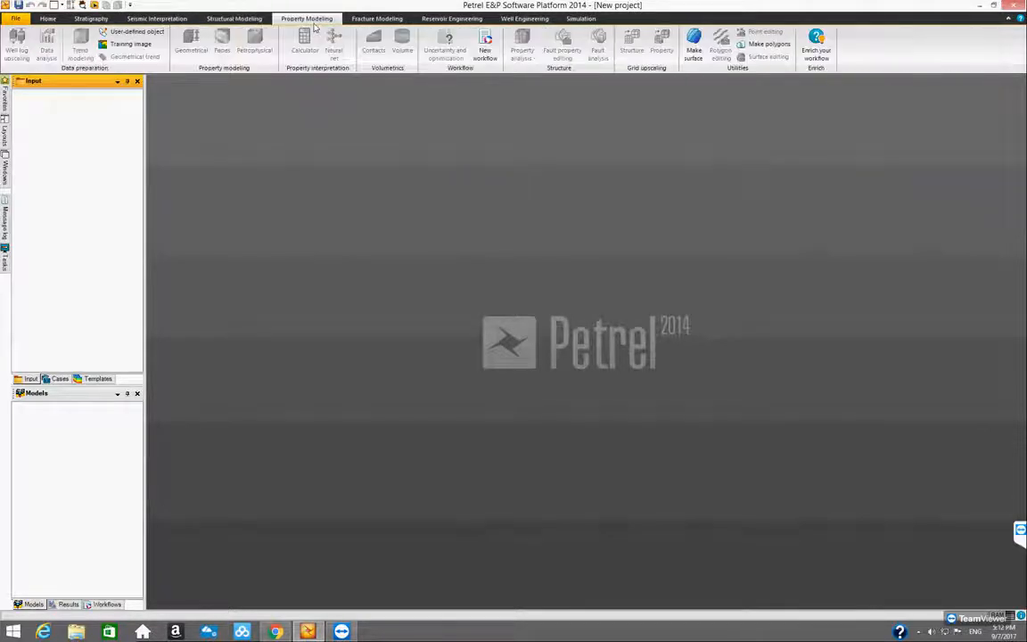
pyautogui.click(375, 18)
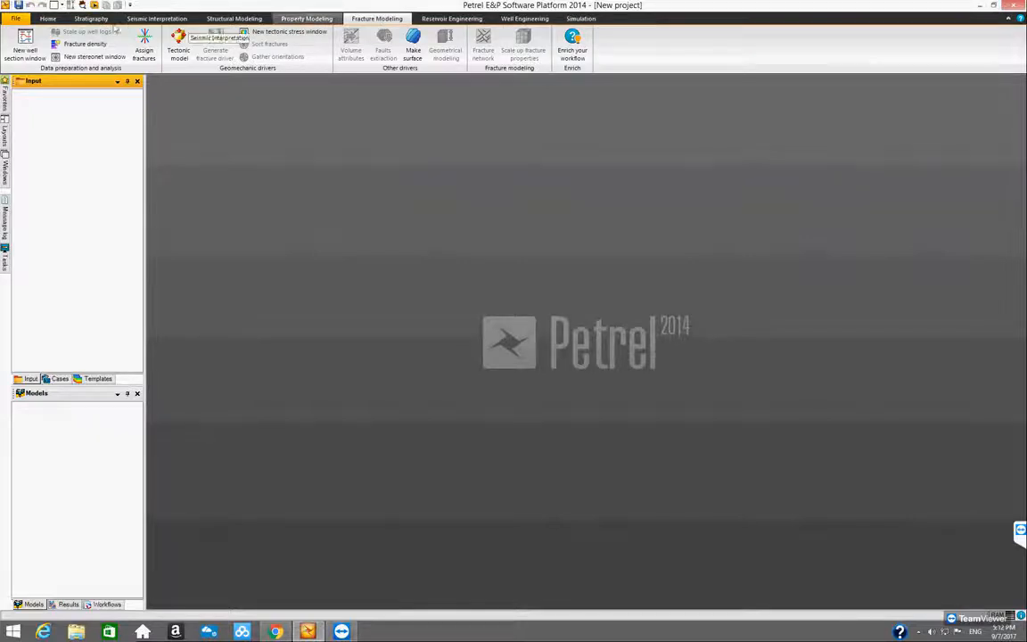
pyautogui.click(47, 19)
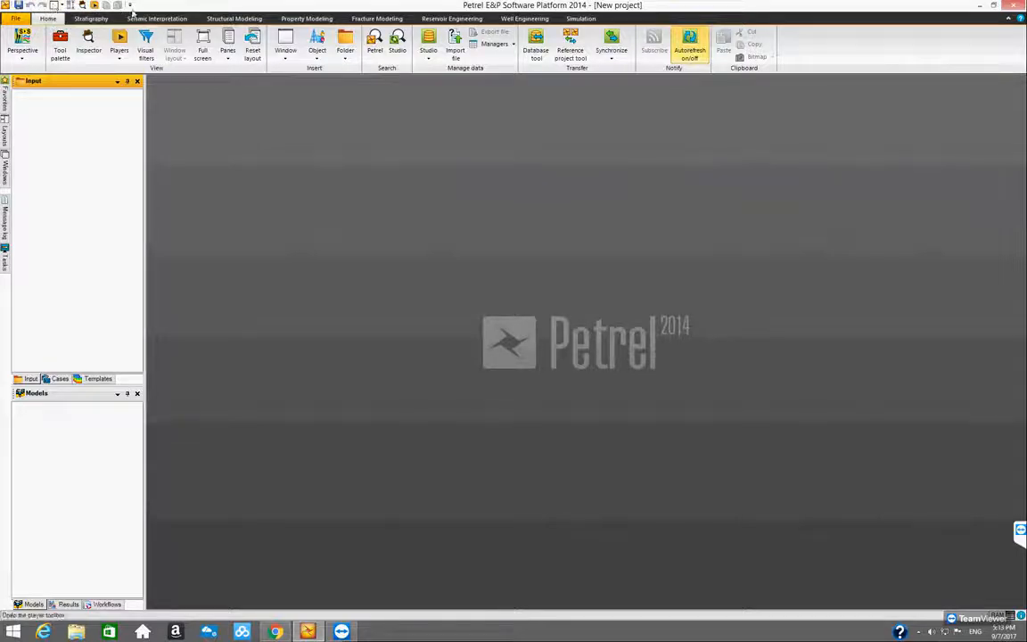
pyautogui.click(130, 6)
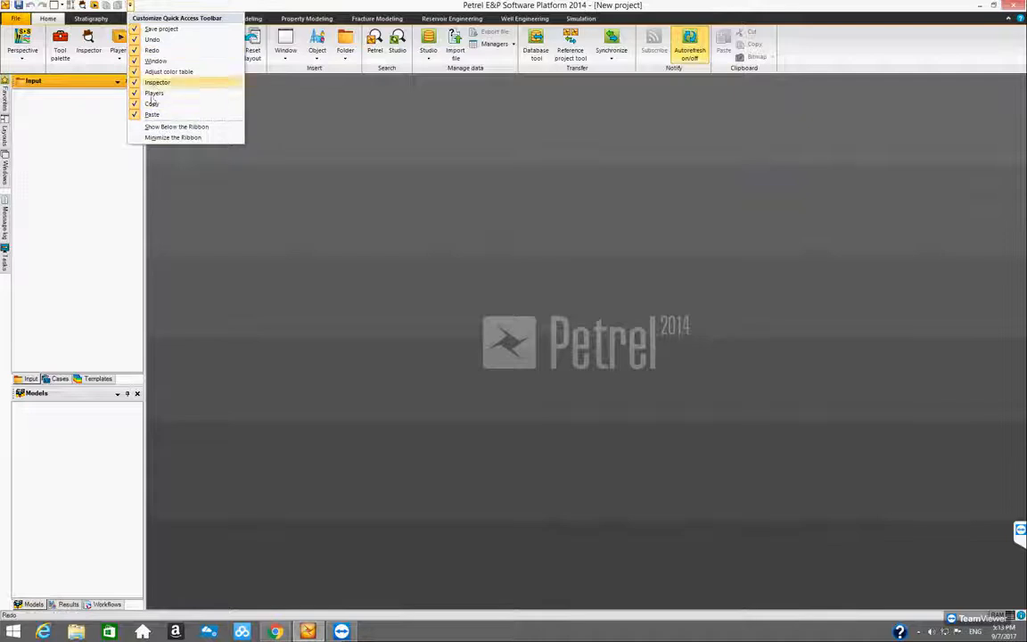
pyautogui.click(131, 6)
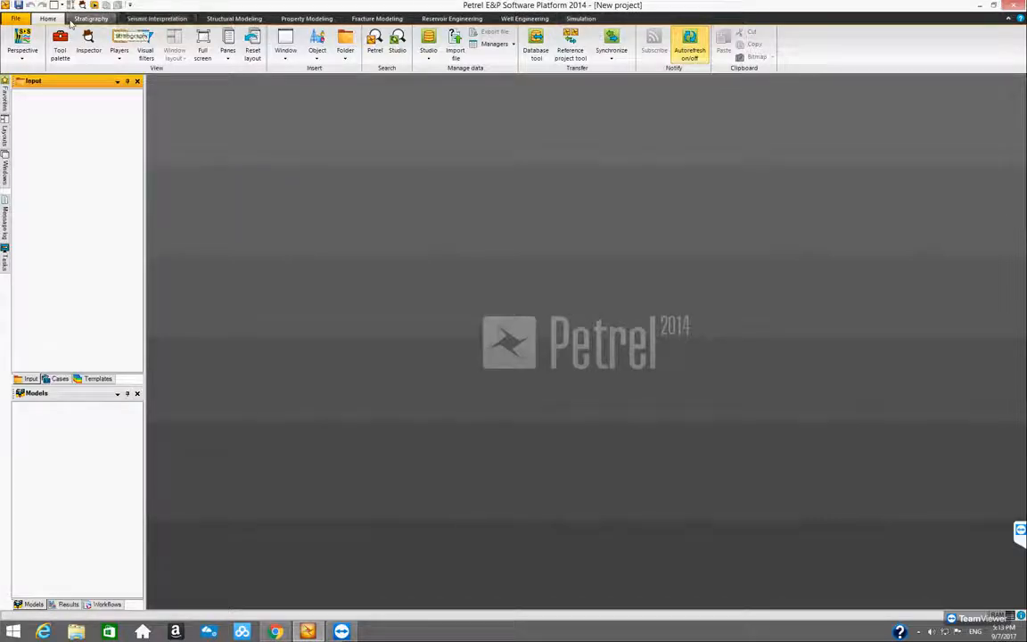
# - Examine the project file commands, the stratigraphy, seismic and structural modeling tools, and the list of available perspectives
pyautogui.click(16, 18)
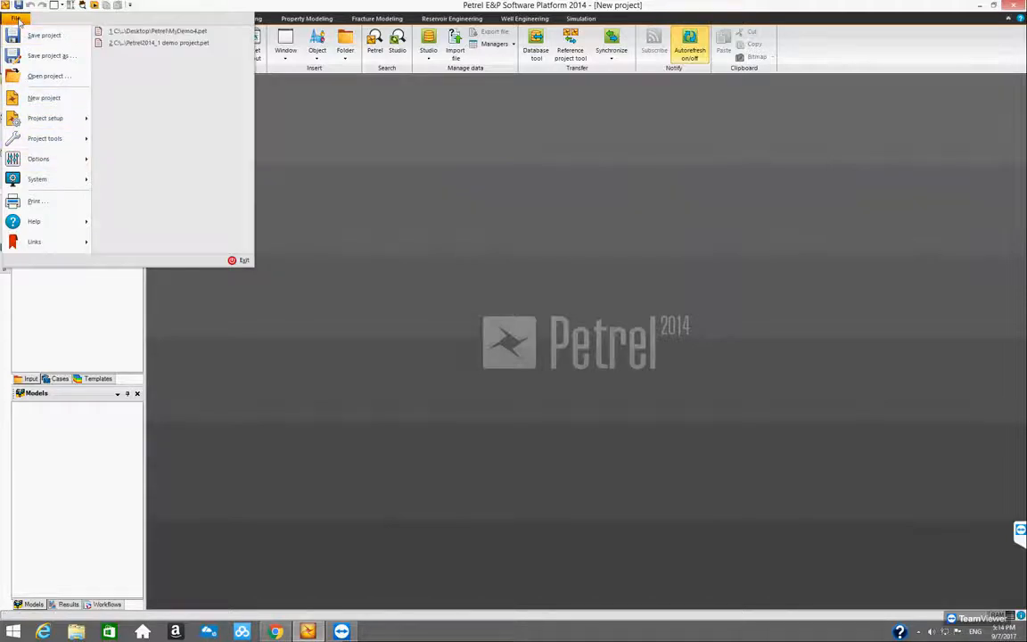
pyautogui.click(43, 97)
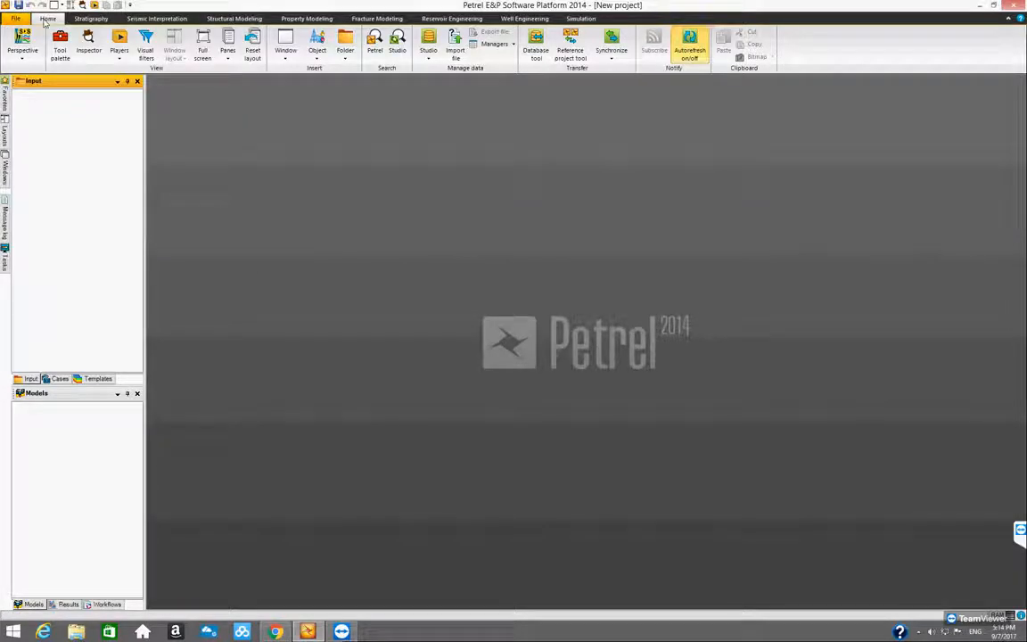
pyautogui.click(93, 20)
pyautogui.click(155, 19)
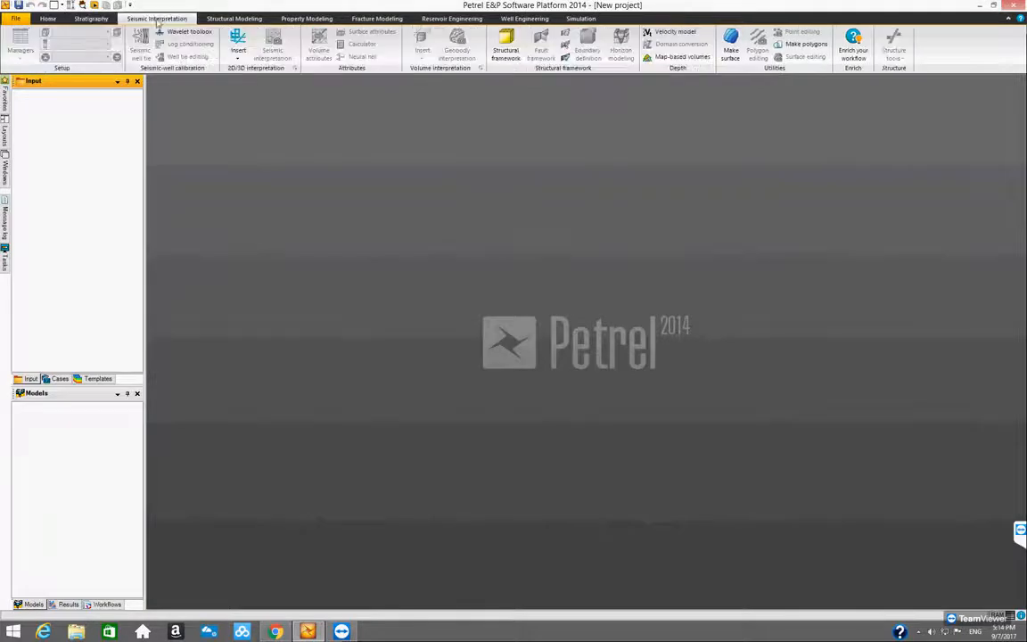
pyautogui.click(241, 19)
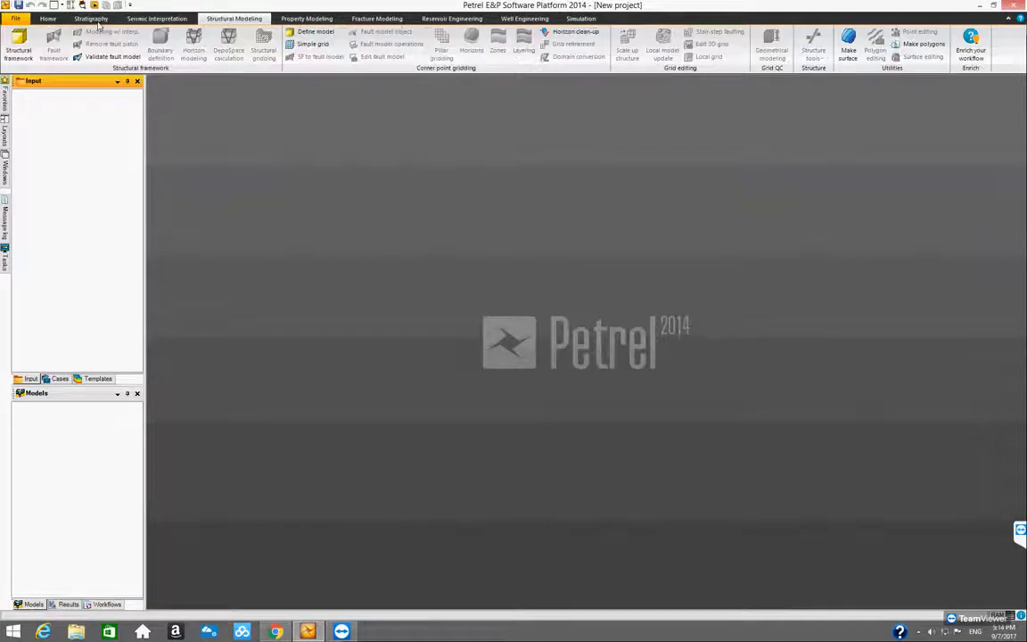
pyautogui.click(49, 19)
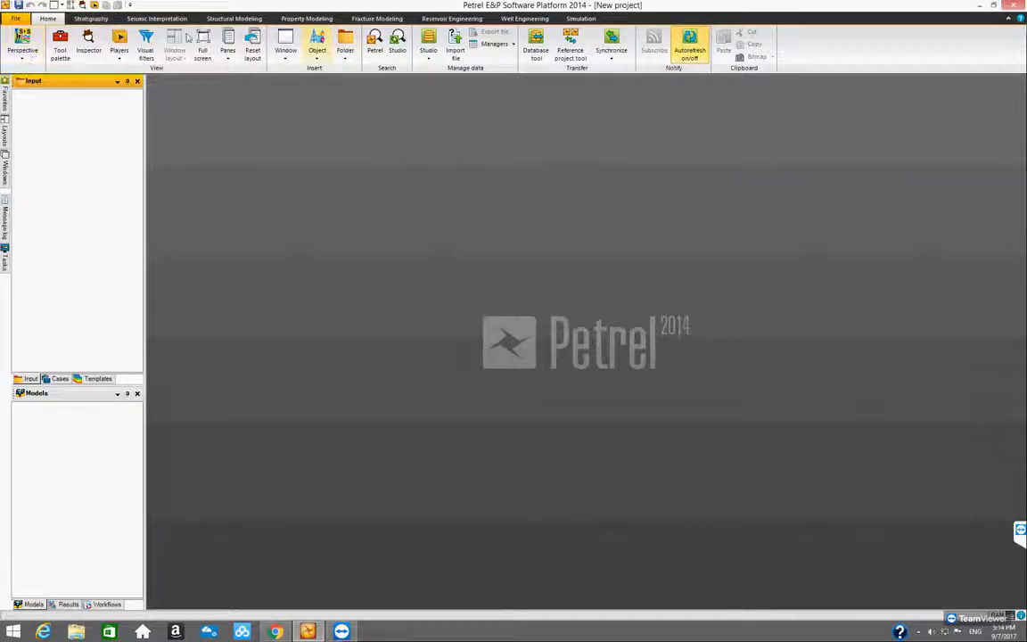
pyautogui.click(23, 59)
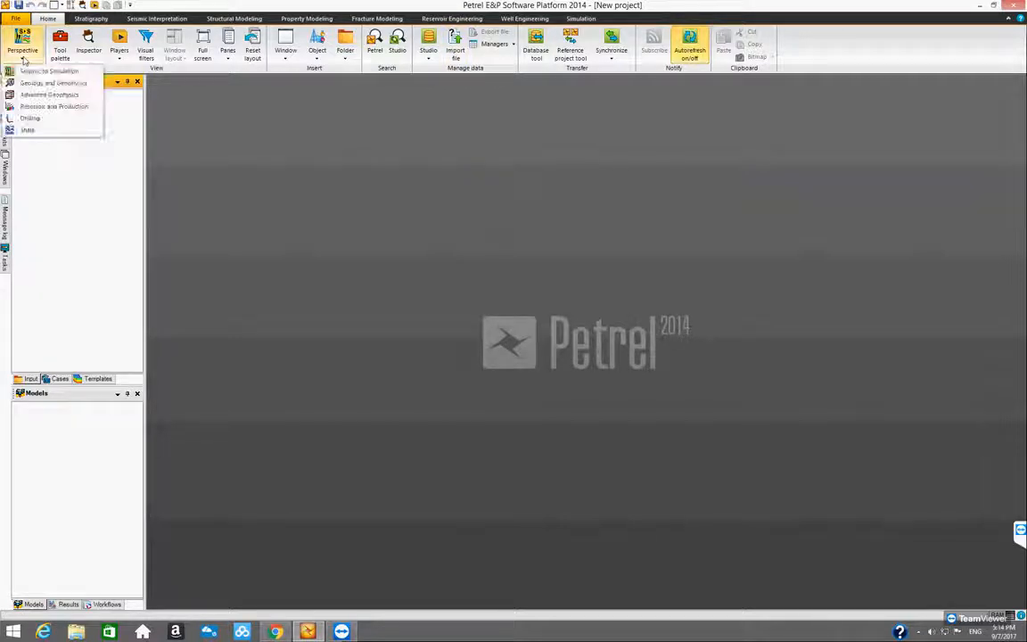
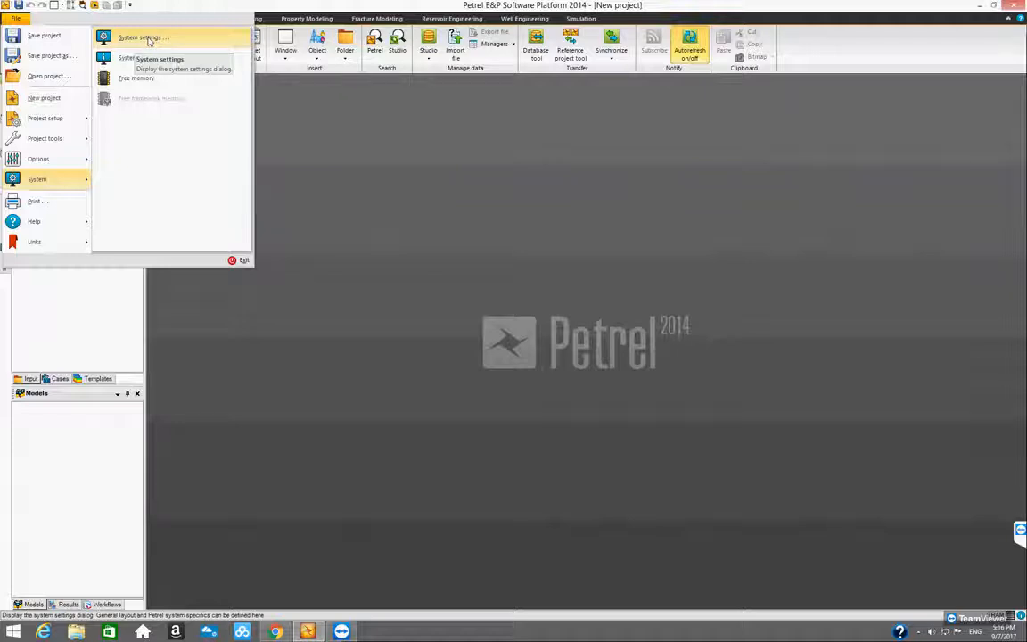
# - Open the system settings and widen the dialog so its category names fit in a single row
pyautogui.rightClick(149, 41)
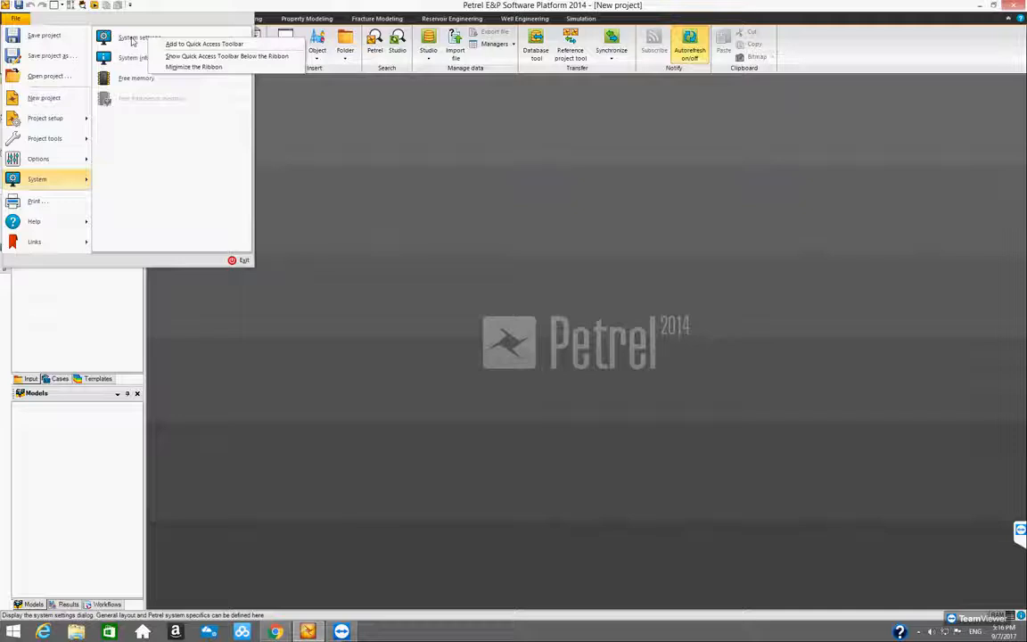
pyautogui.press('Escape')
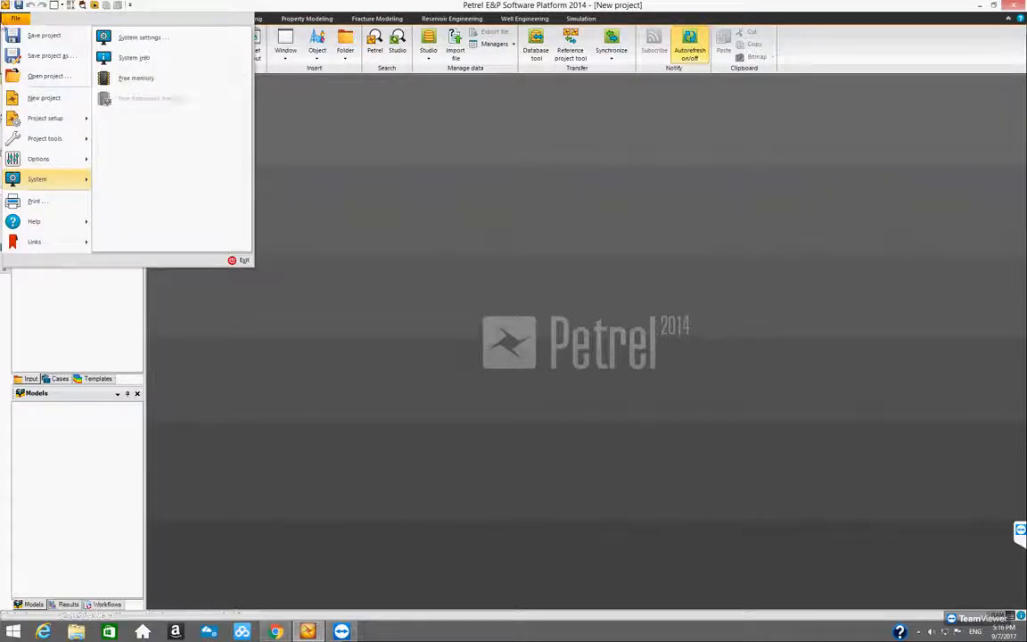
pyautogui.click(15, 19)
pyautogui.click(15, 19)
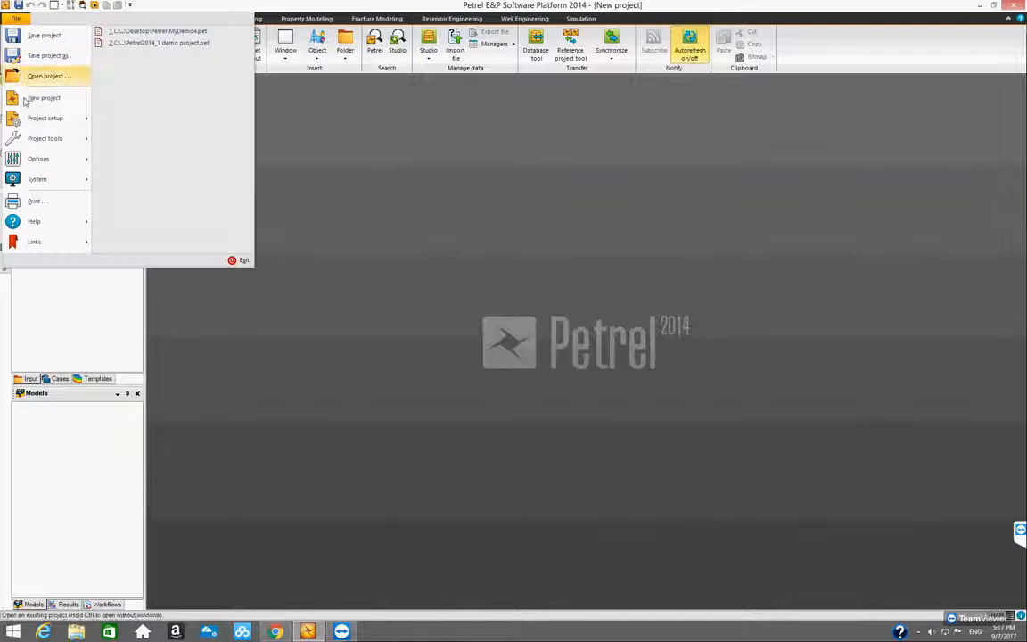
pyautogui.moveTo(40, 179)
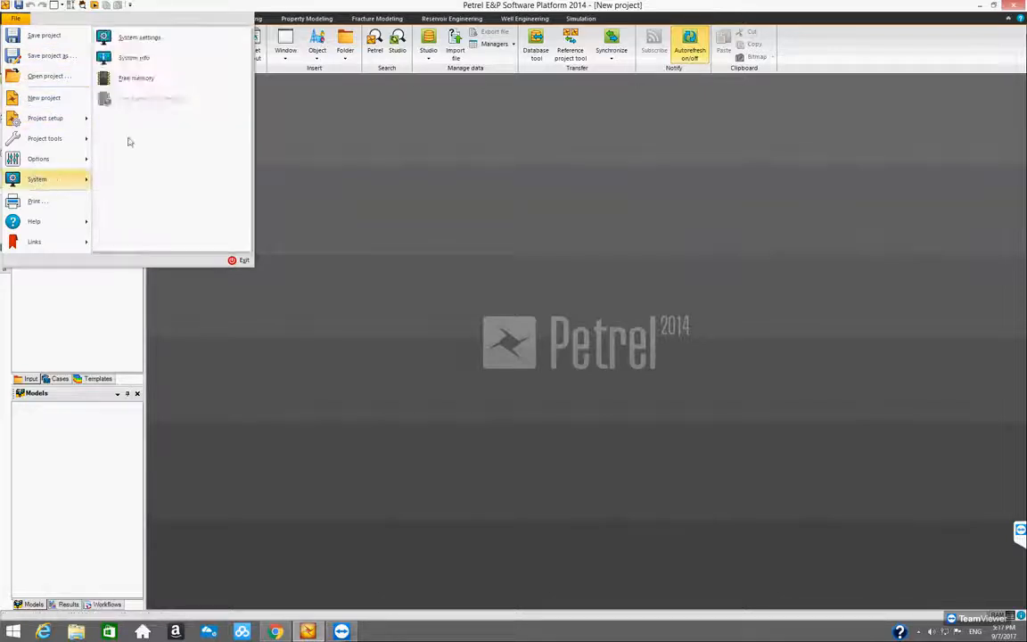
pyautogui.click(154, 41)
pyautogui.moveTo(148, 36); pyautogui.dragTo(362, 131)
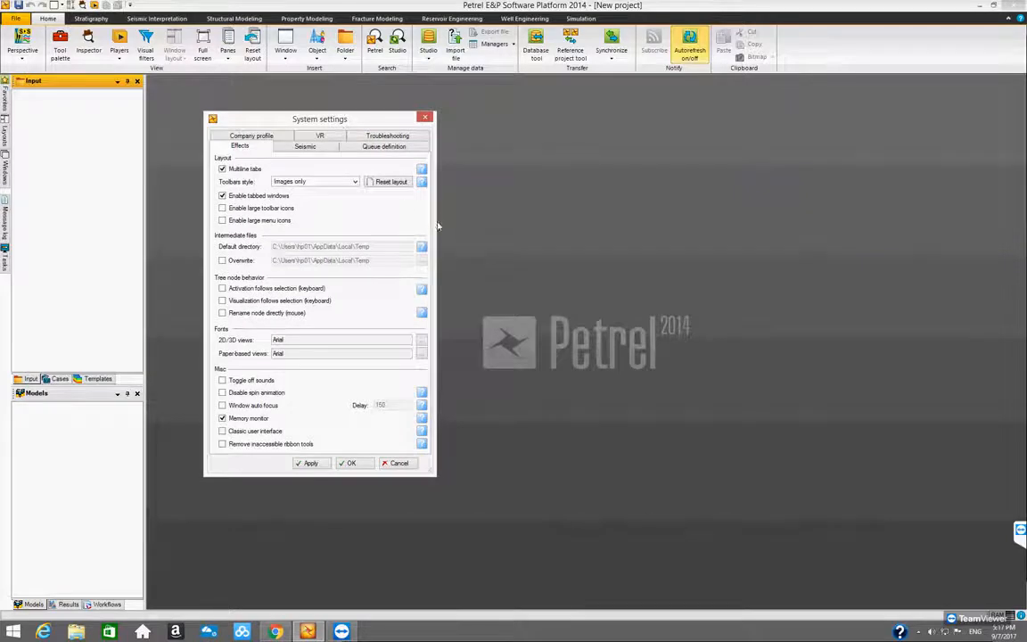
pyautogui.moveTo(437, 220); pyautogui.dragTo(670, 248)
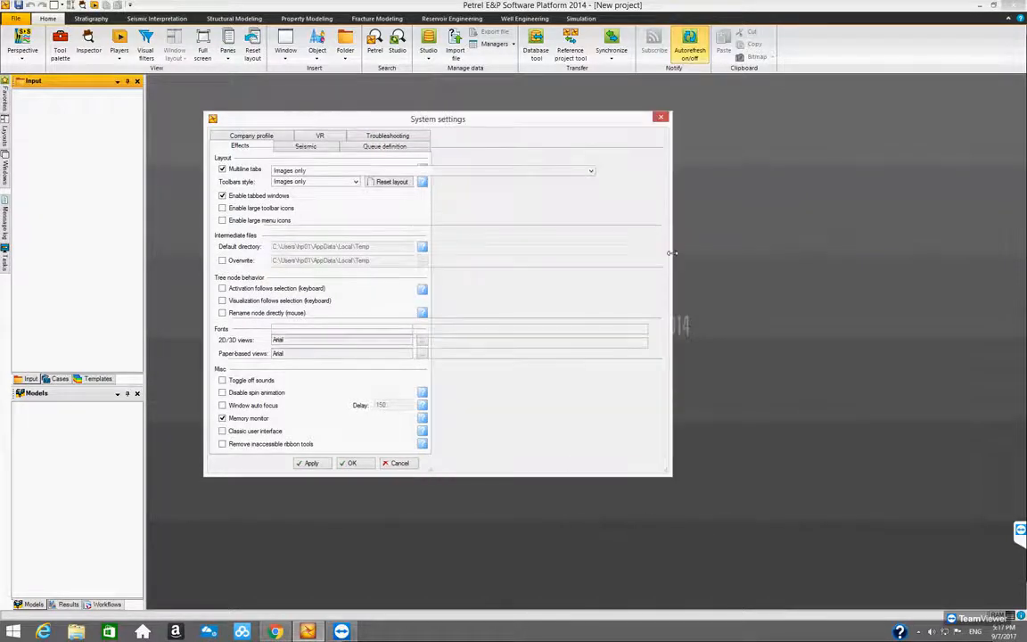
pyautogui.moveTo(487, 127); pyautogui.dragTo(581, 131)
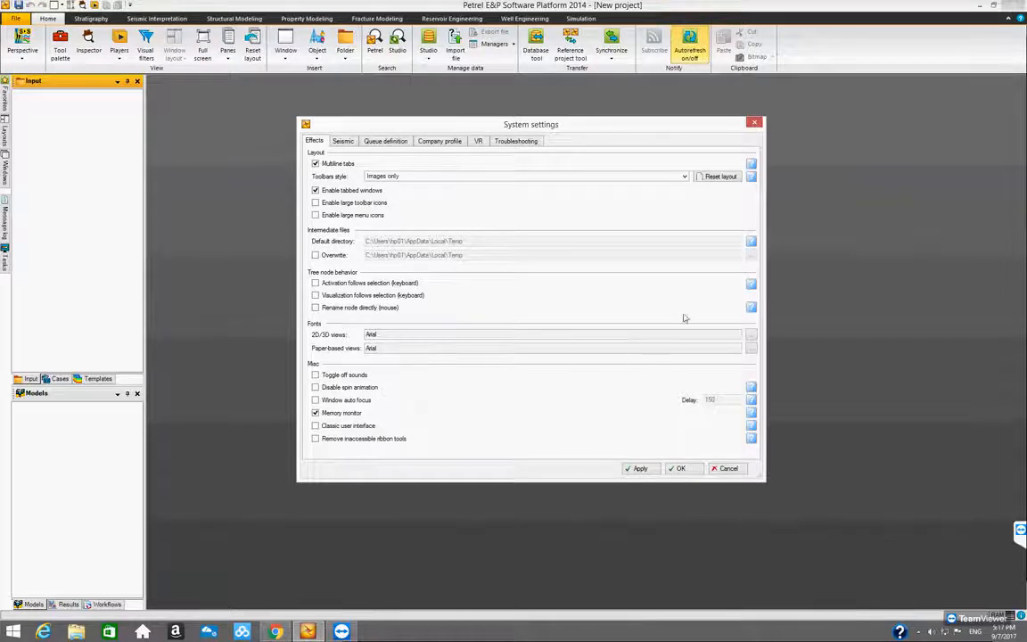
# - Enable "Rename node directly (mouse)" under the tree node behavior settings
pyautogui.moveTo(751, 164)
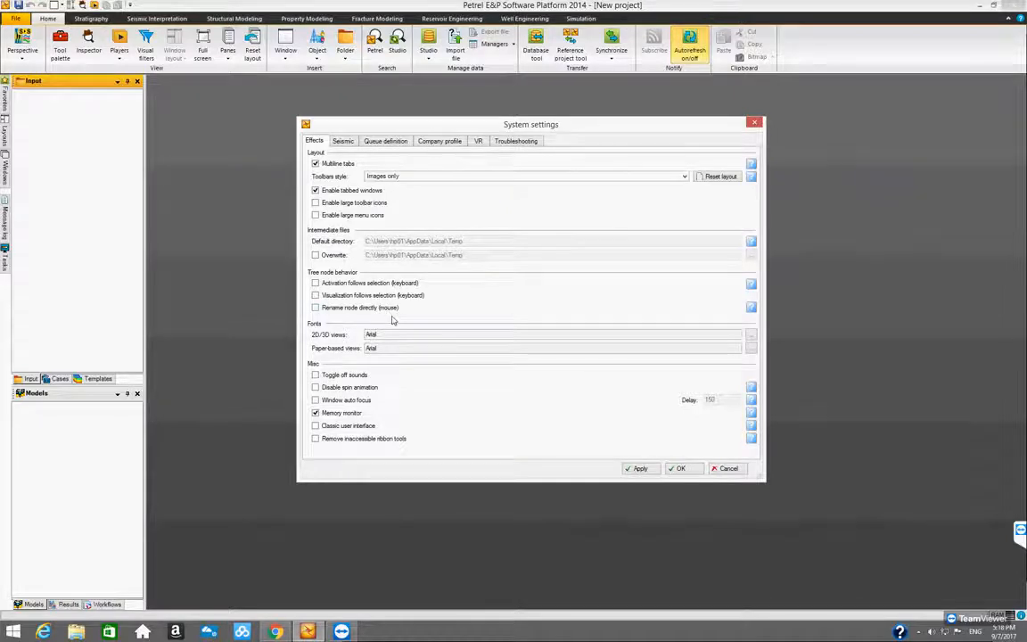
pyautogui.click(335, 308)
pyautogui.click(335, 309)
pyautogui.click(335, 308)
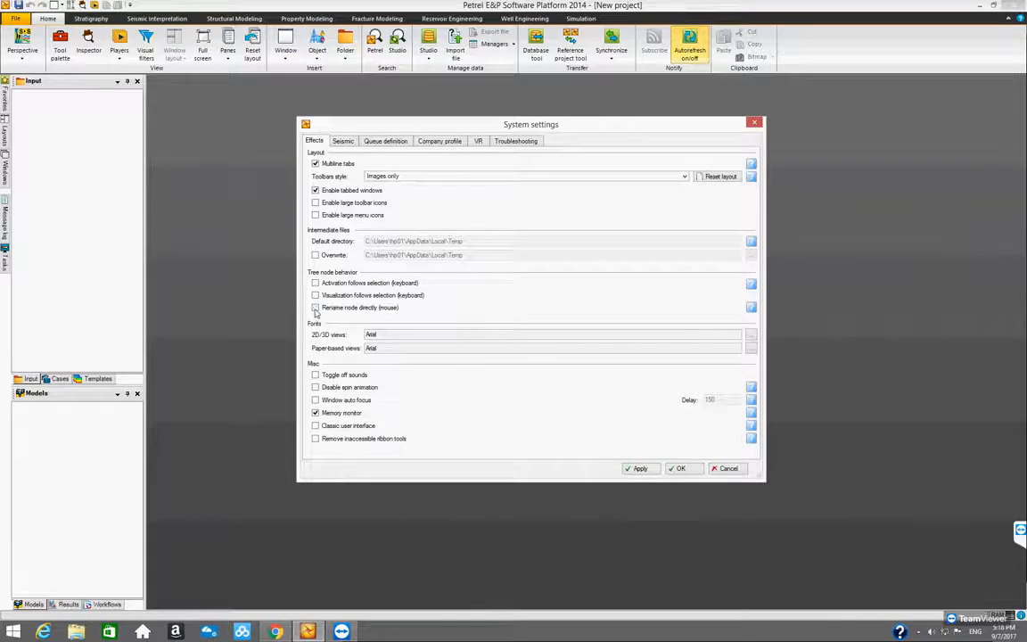
pyautogui.click(315, 307)
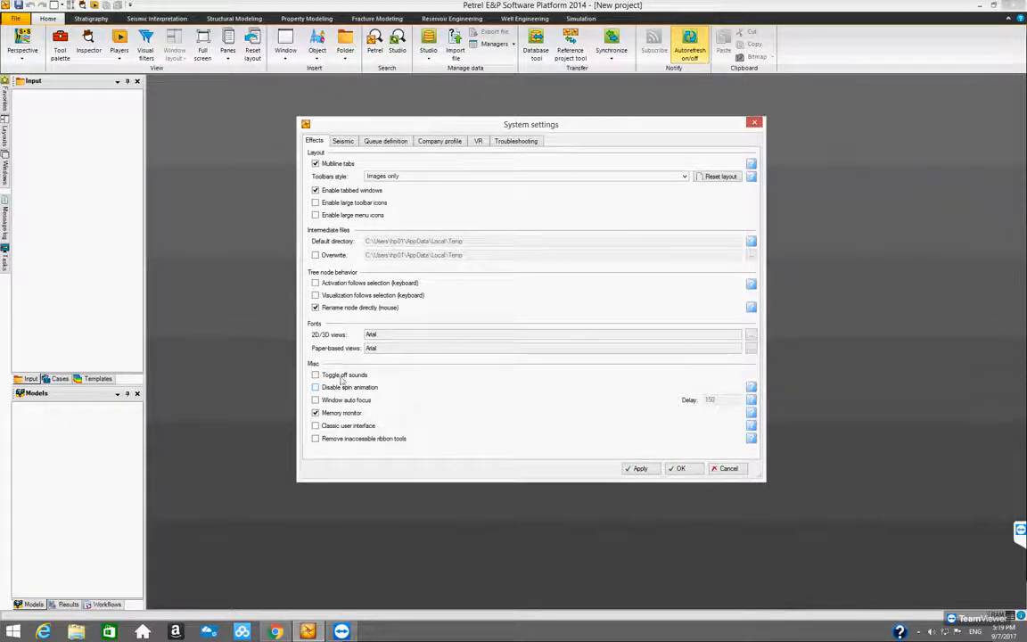
# - Review the Seismic, Queue definition, Company profile, VR and Troubleshooting pages of the system settings
pyautogui.moveTo(476, 129); pyautogui.dragTo(474, 132)
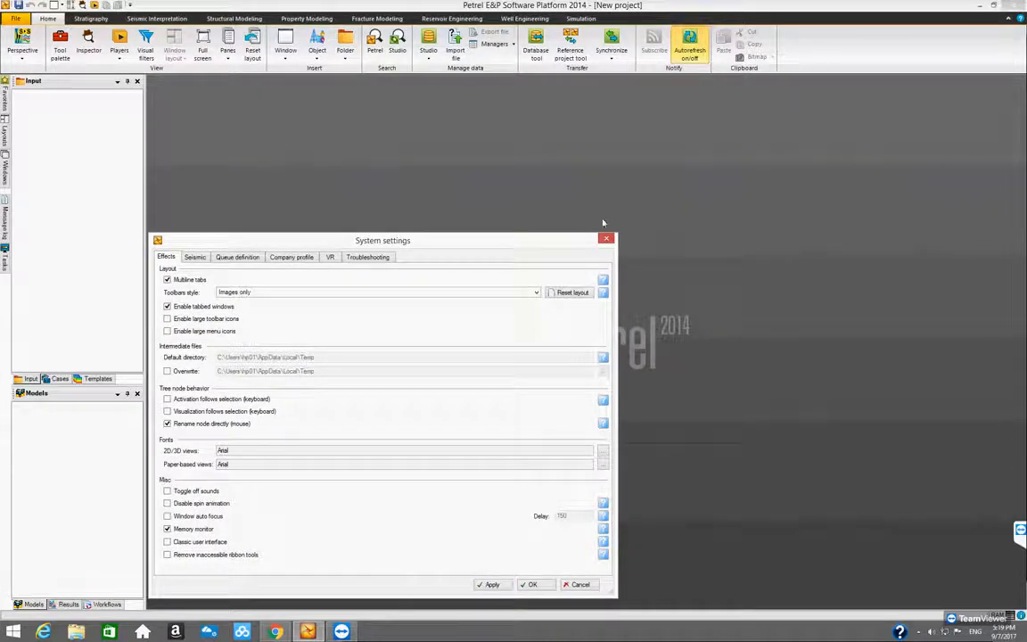
pyautogui.moveTo(476, 239); pyautogui.dragTo(539, 194)
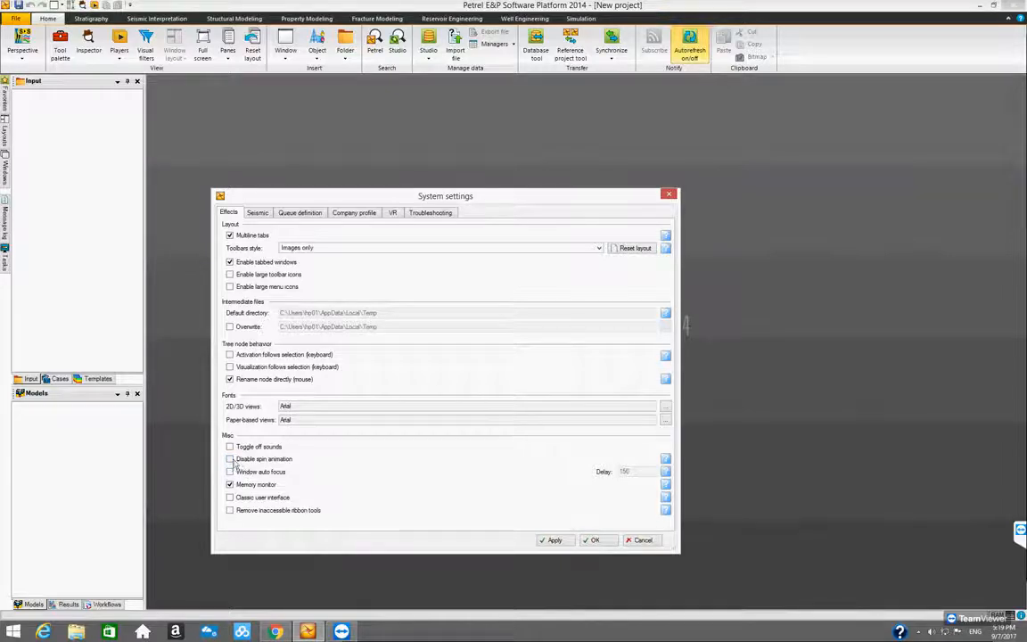
pyautogui.moveTo(536, 203); pyautogui.dragTo(635, 155)
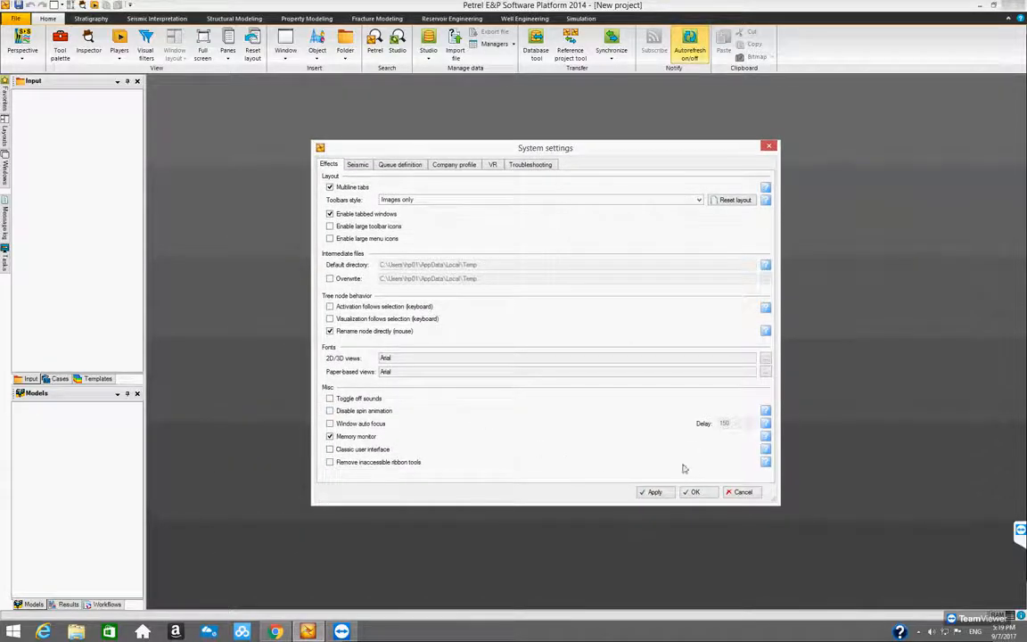
pyautogui.click(361, 169)
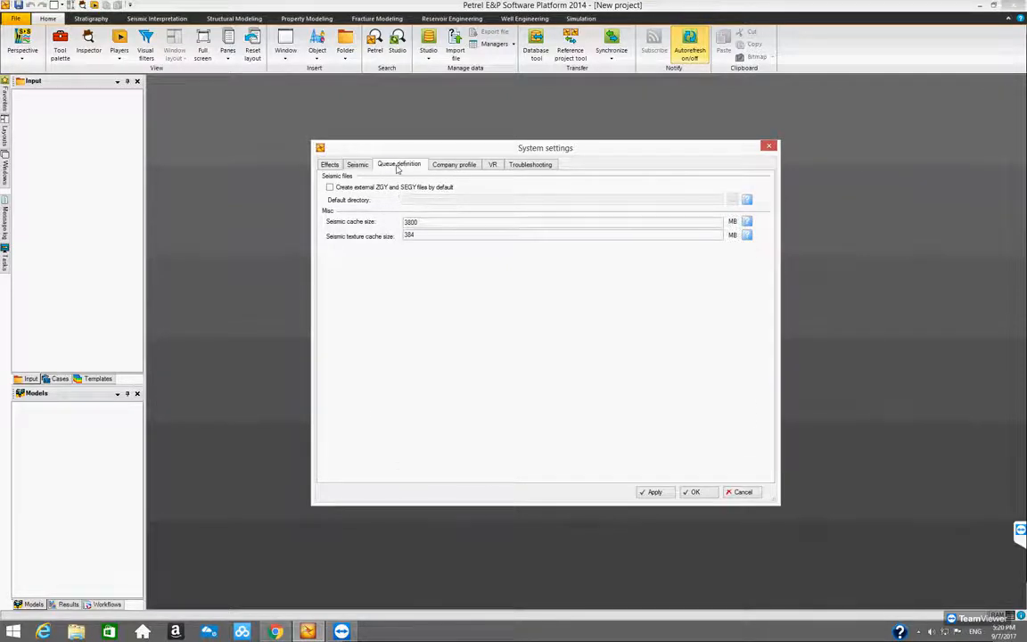
pyautogui.click(398, 166)
pyautogui.click(451, 164)
pyautogui.click(493, 165)
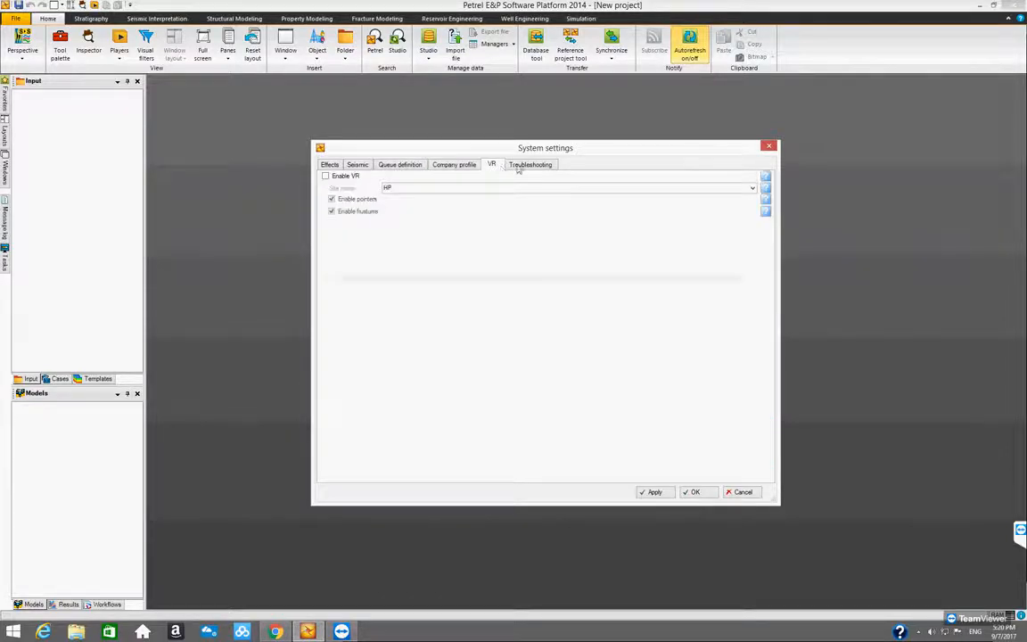
pyautogui.click(519, 167)
# - Return to the Effects settings, apply the changes and close the system settings
pyautogui.click(329, 165)
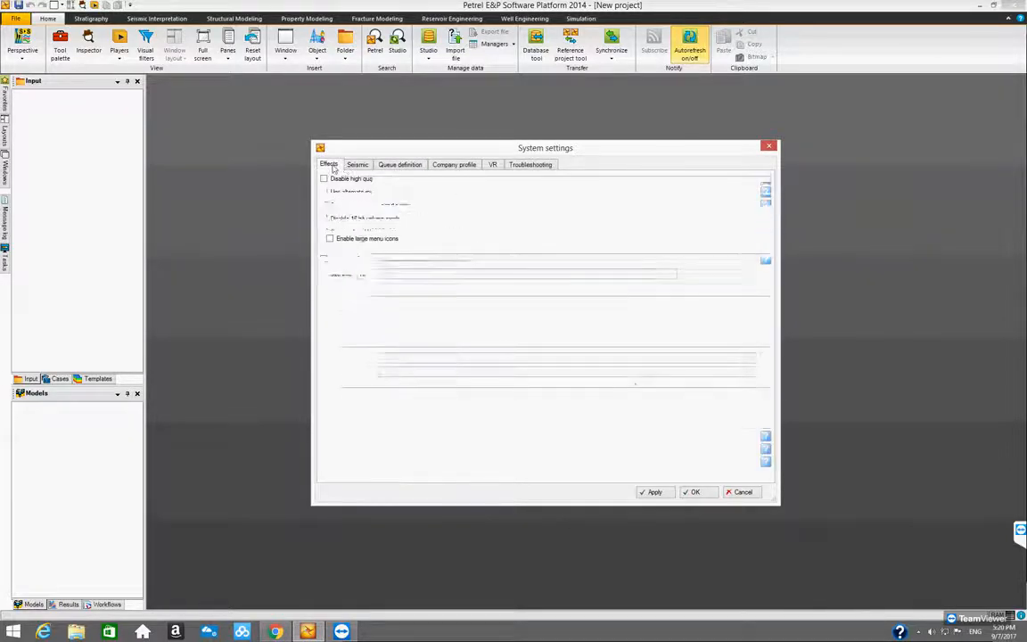
pyautogui.click(655, 492)
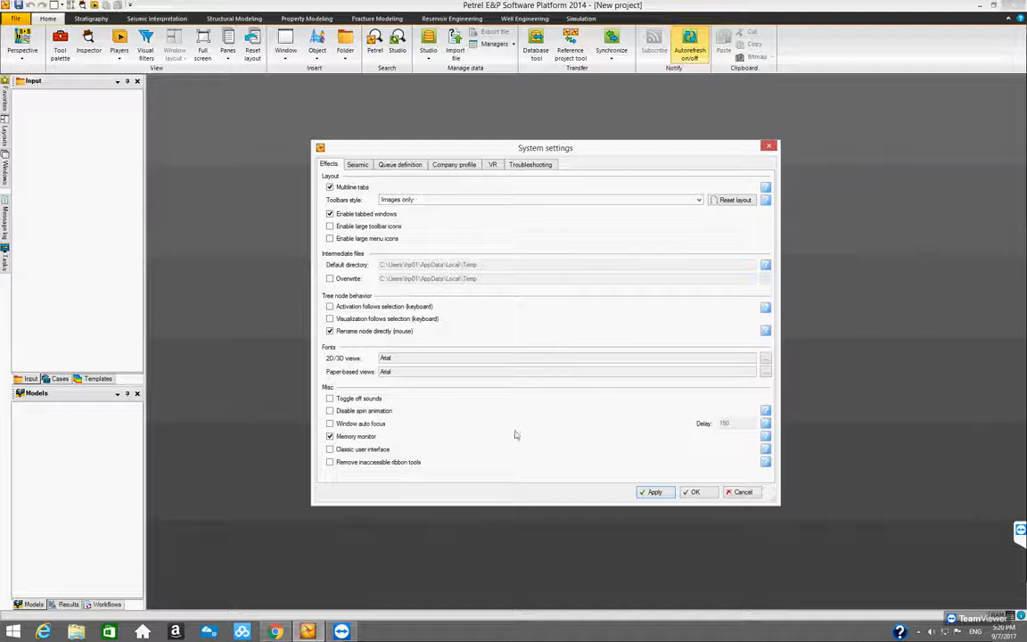
pyautogui.click(696, 493)
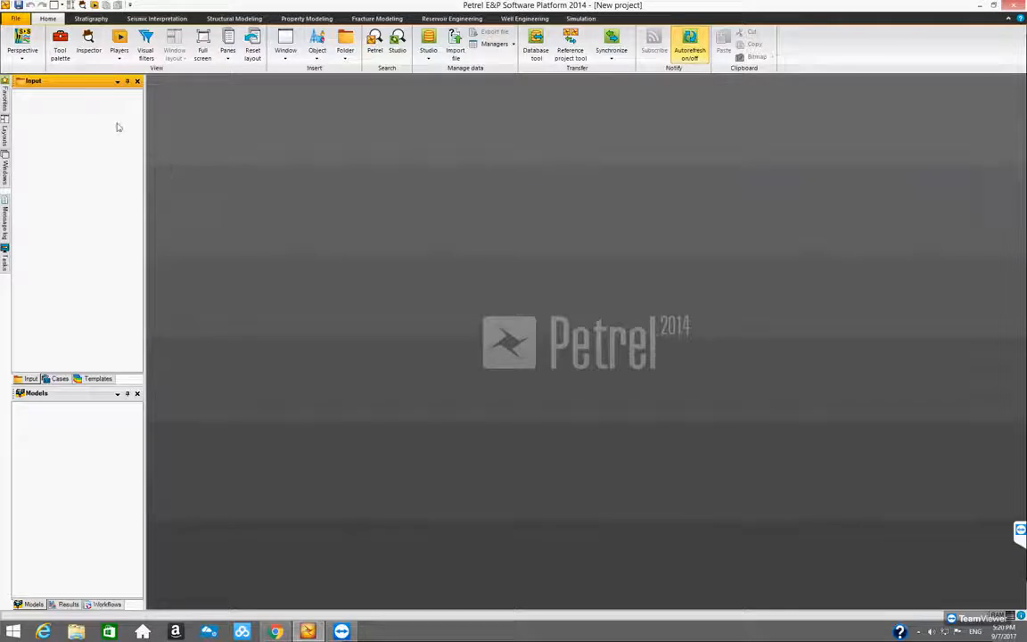
# - Create a new project without saving the changes to the current one
pyautogui.click(15, 19)
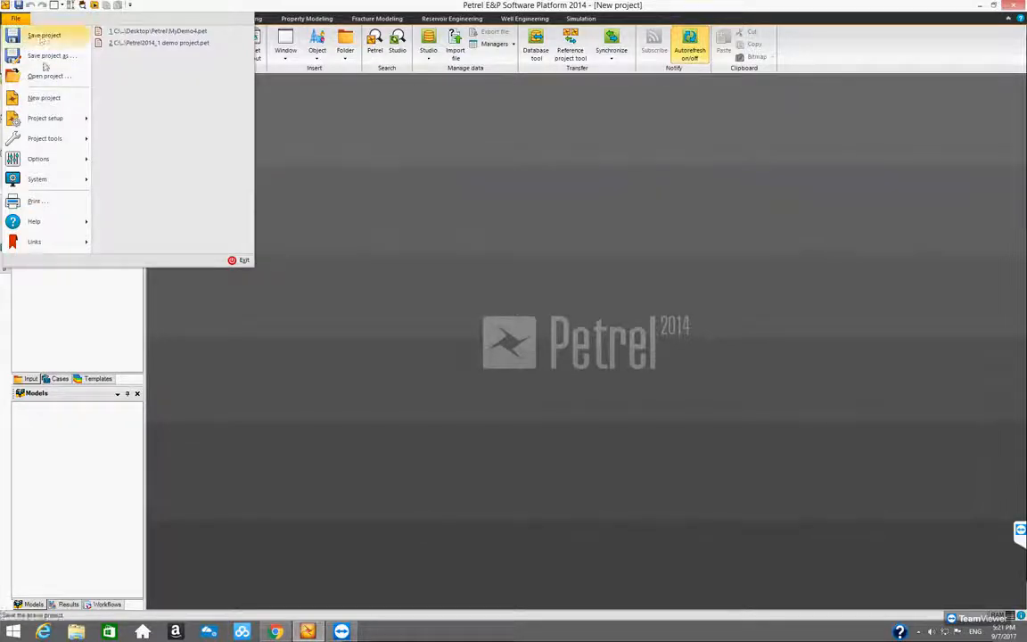
pyautogui.click(46, 100)
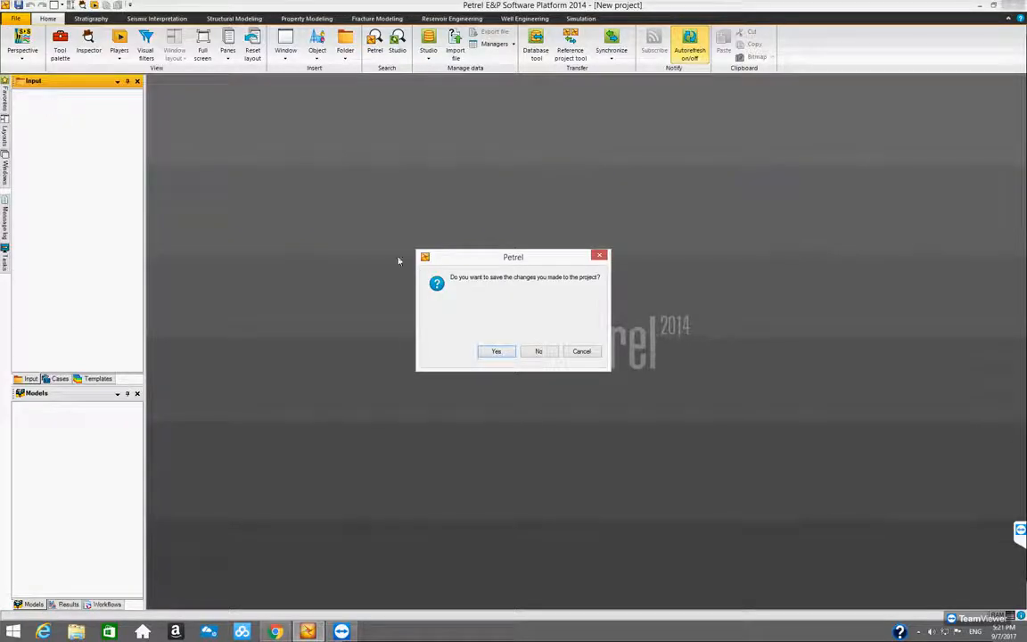
pyautogui.click(540, 352)
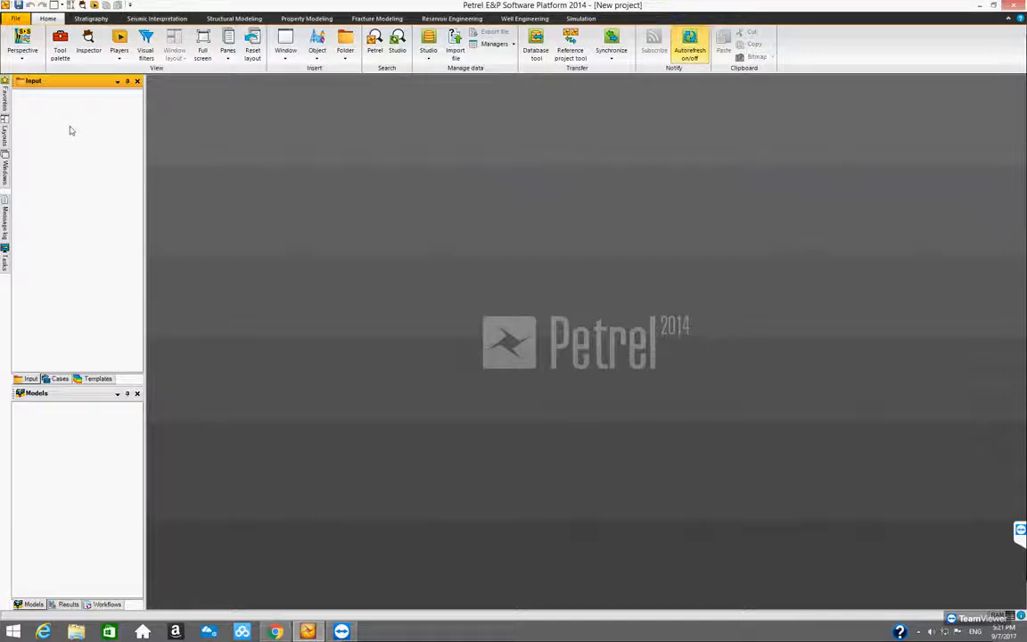
# - Open the new project's settings and enlarge and reposition the window to show the coordinates and units page fully
pyautogui.click(16, 19)
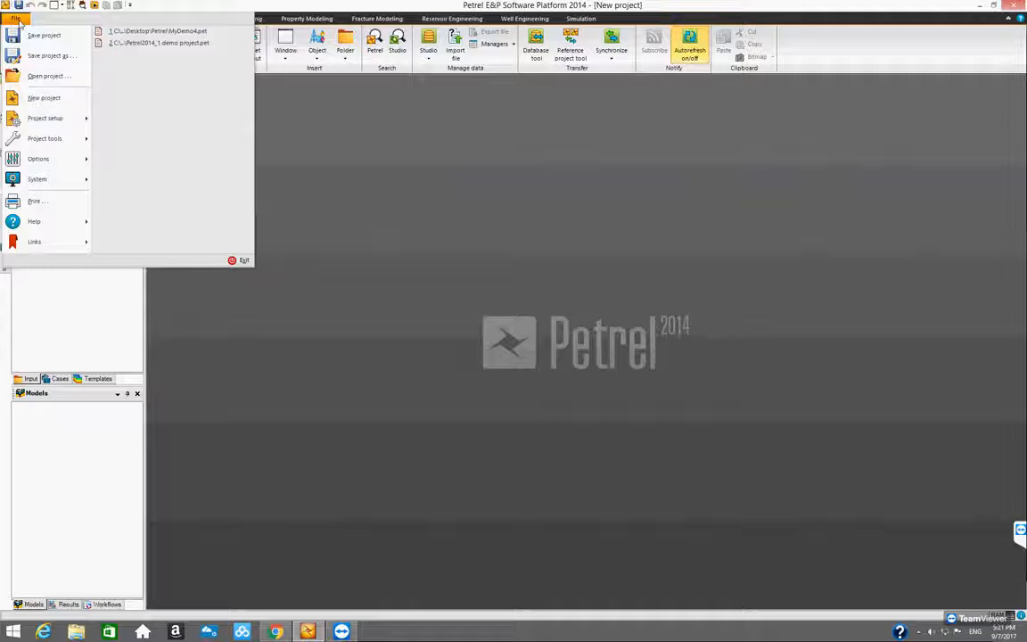
pyautogui.moveTo(59, 124)
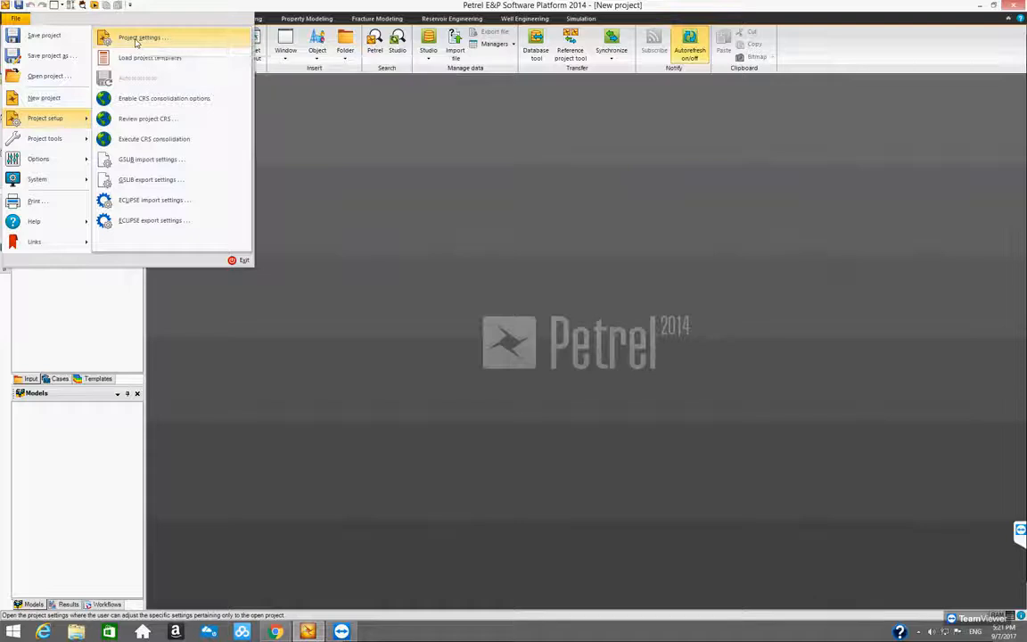
pyautogui.click(137, 38)
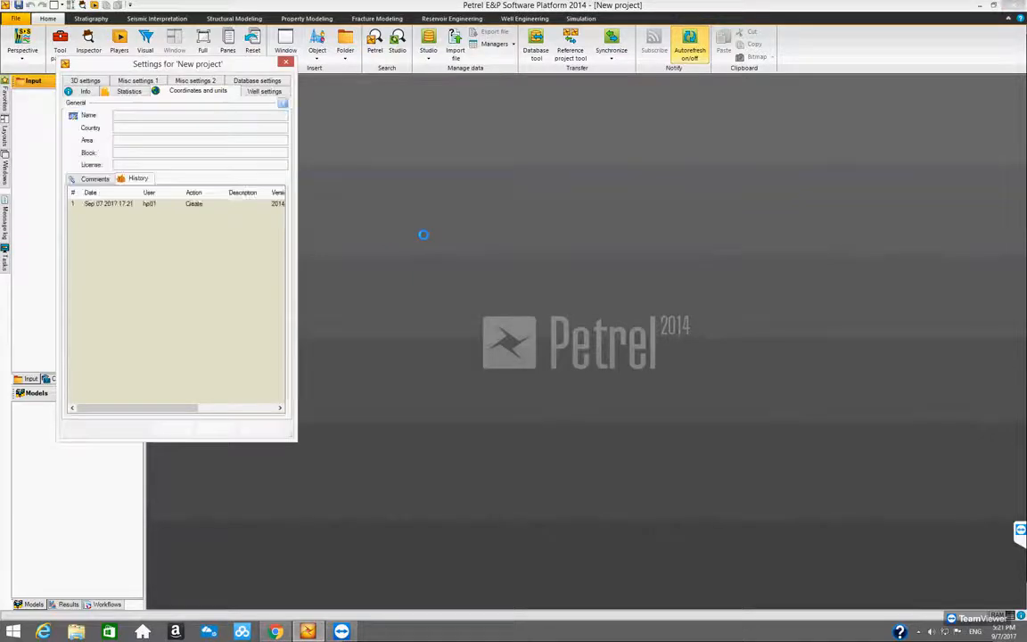
pyautogui.moveTo(212, 69); pyautogui.dragTo(382, 136)
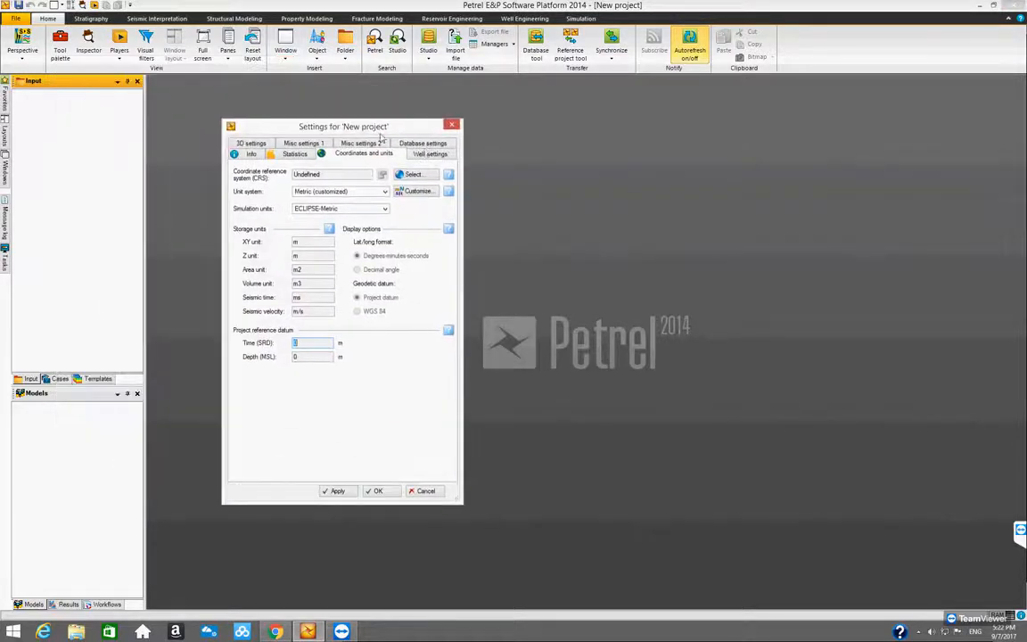
pyautogui.moveTo(524, 274); pyautogui.dragTo(714, 288)
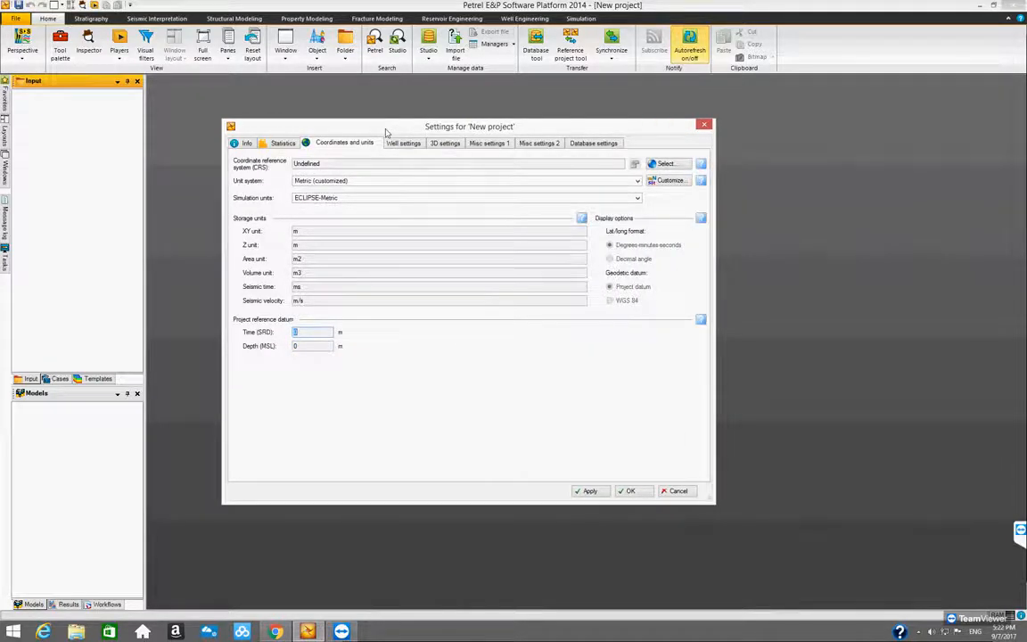
pyautogui.moveTo(387, 131); pyautogui.dragTo(444, 134)
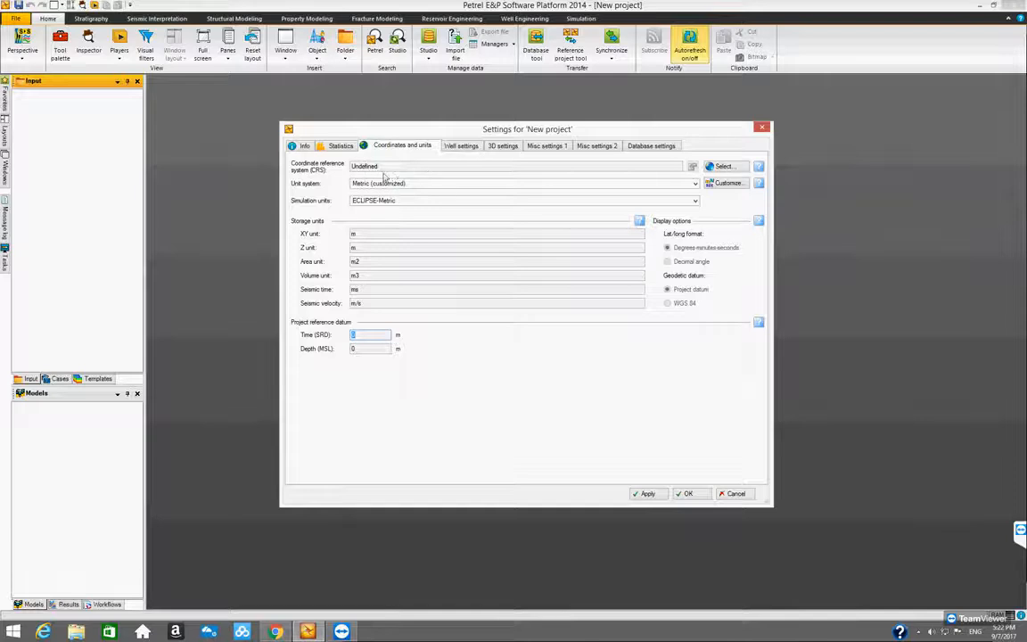
# - Filter the coordinate reference systems by ED50-UTM31 and assign the matching system to the project
pyautogui.click(720, 167)
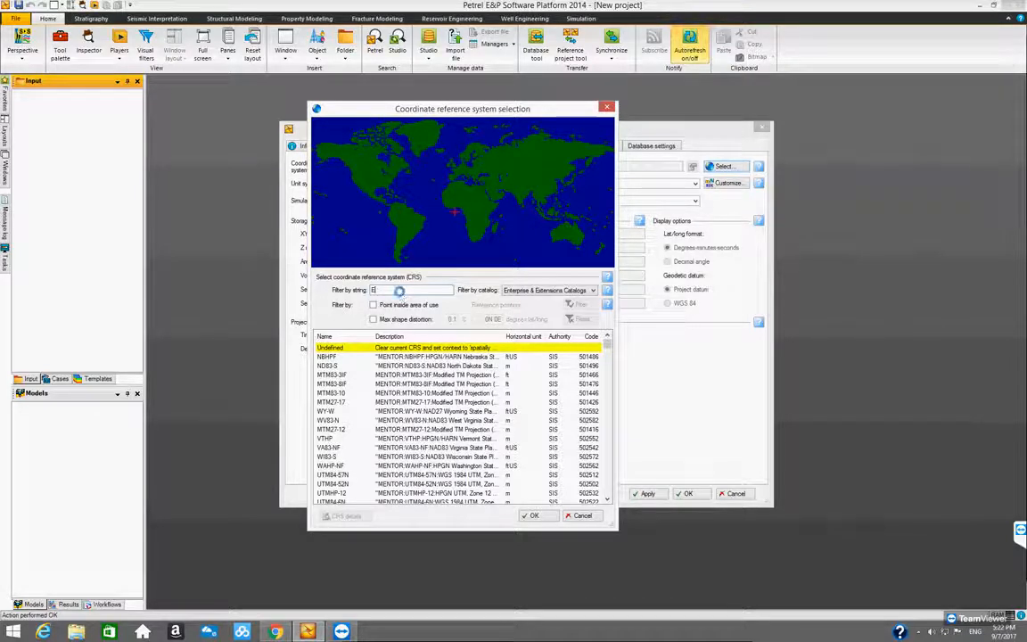
pyautogui.write('D50')
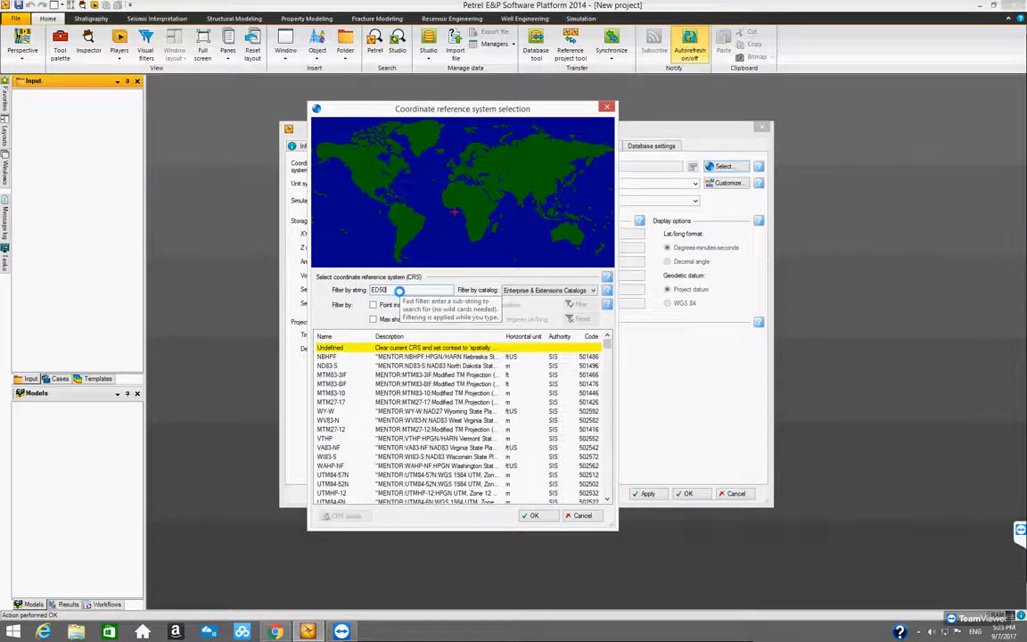
pyautogui.write('-U')
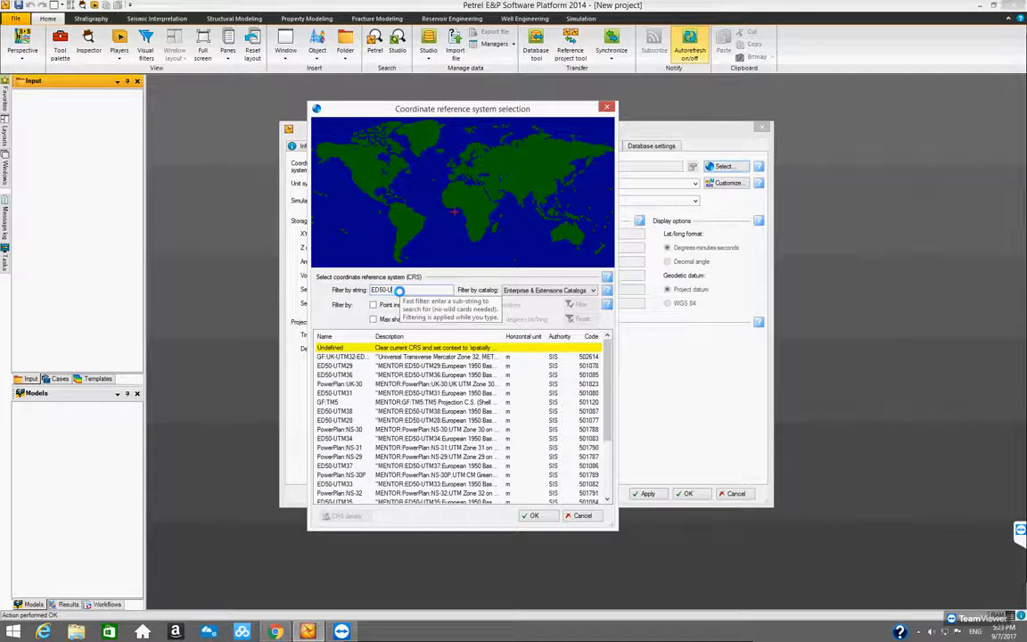
pyautogui.write('TM')
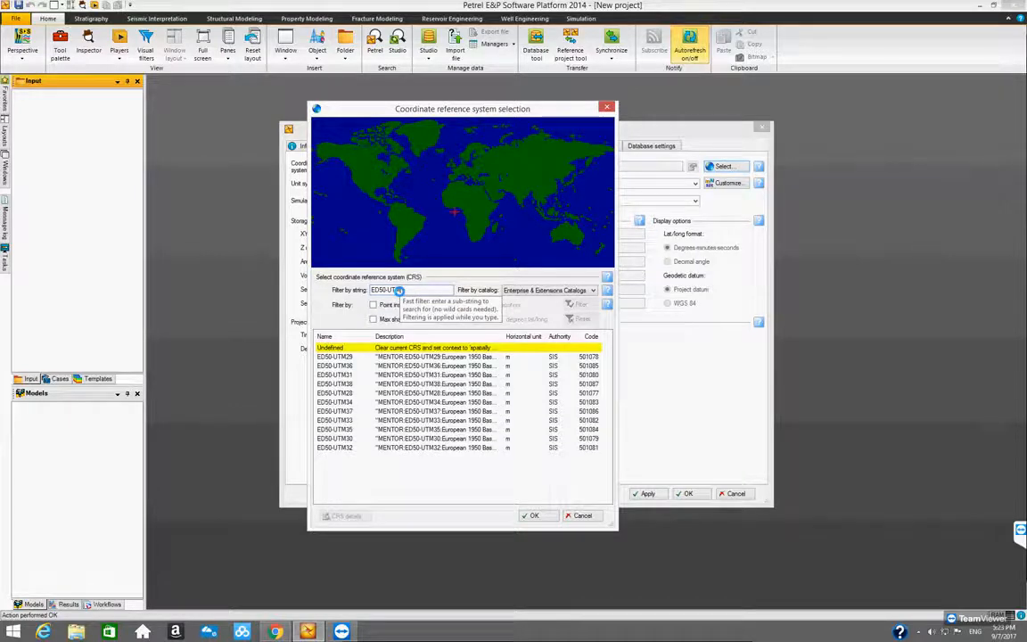
pyautogui.write('31')
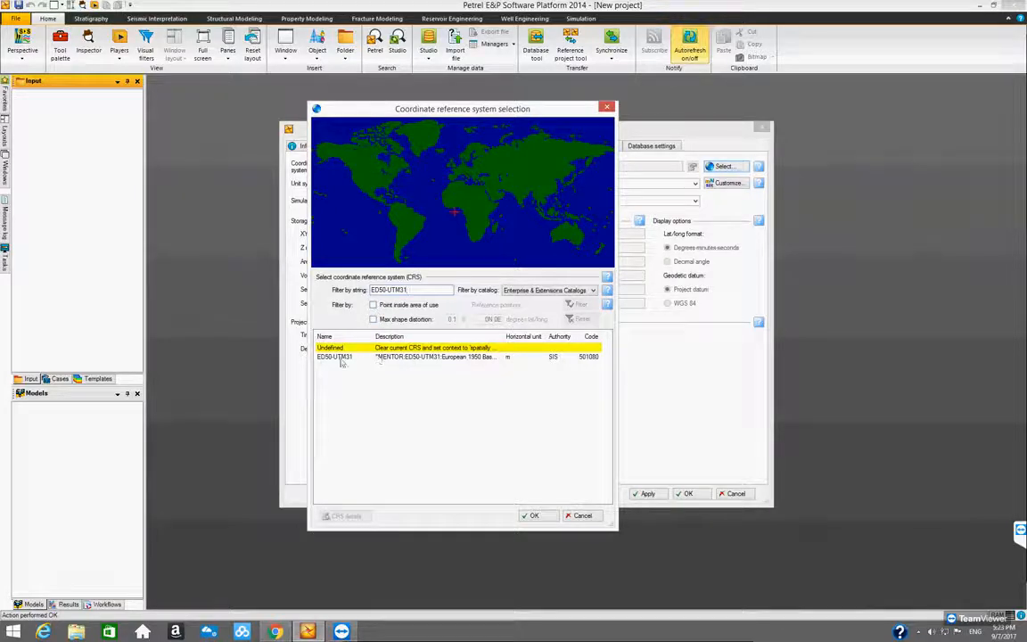
pyautogui.click(424, 357)
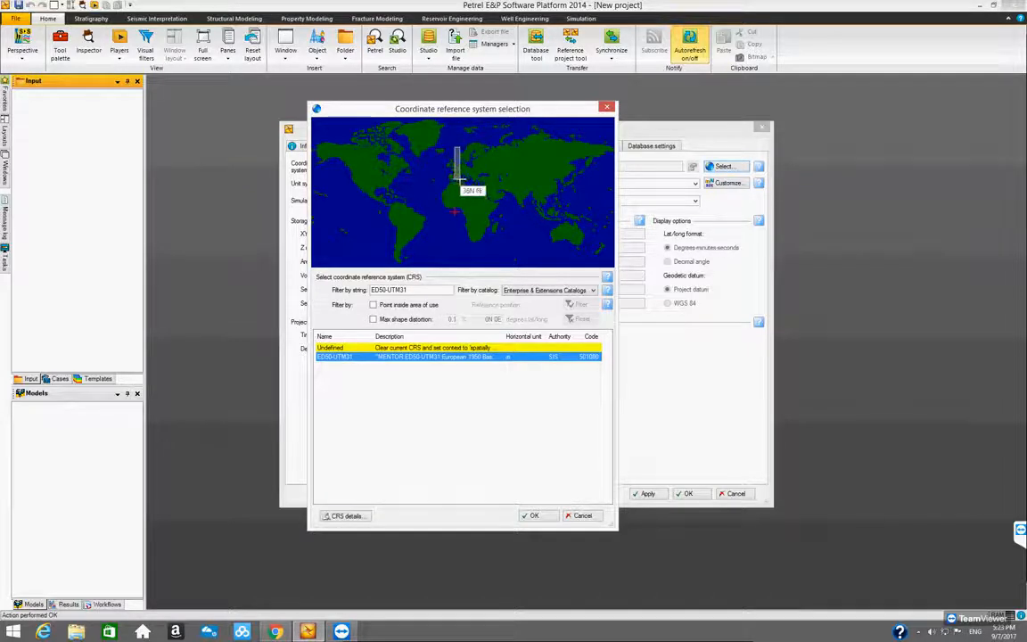
pyautogui.click(533, 516)
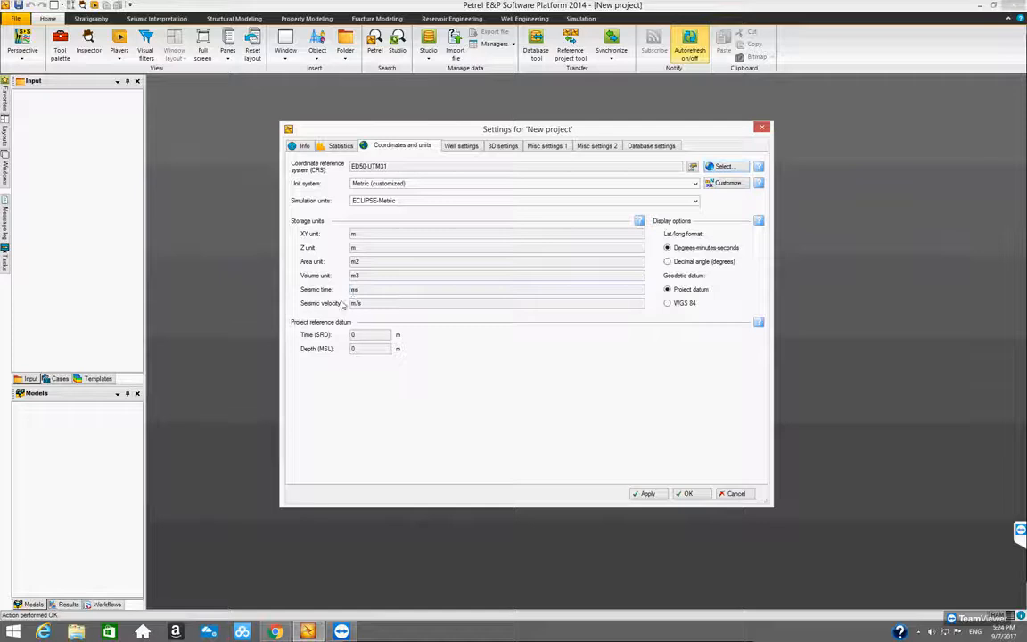
# - Try the Field and Field-UTM unit systems and set the project's unit system to Metric
pyautogui.click(696, 183)
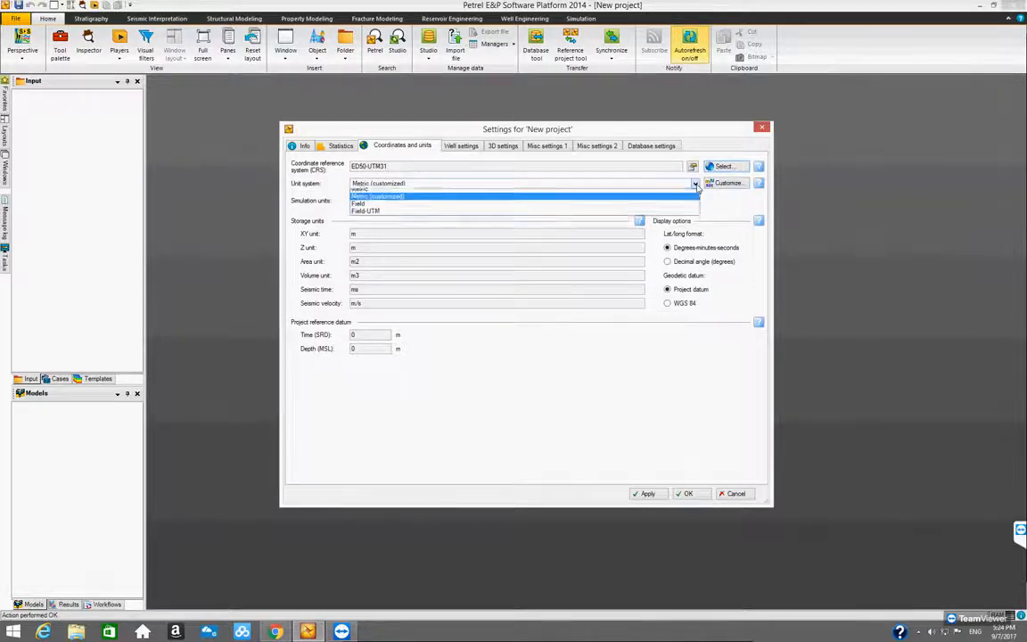
pyautogui.click(532, 211)
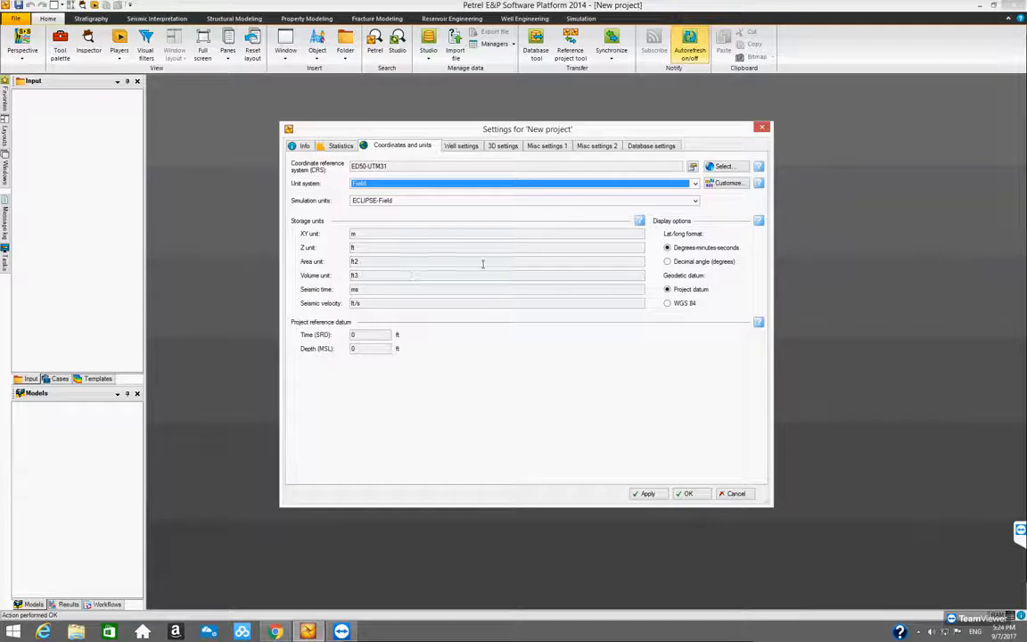
pyautogui.click(695, 184)
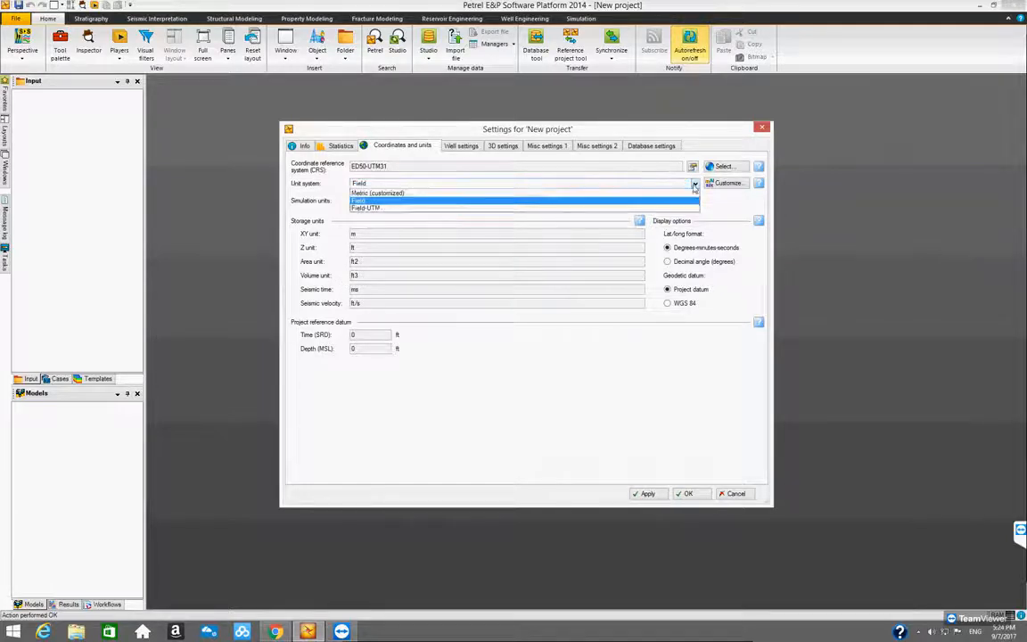
pyautogui.click(606, 221)
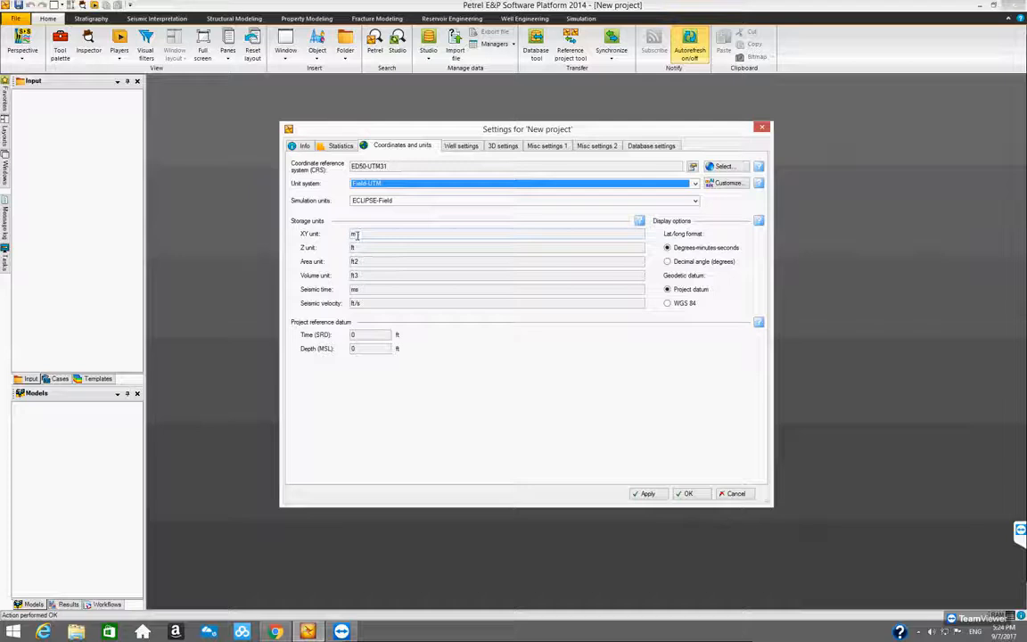
pyautogui.click(695, 184)
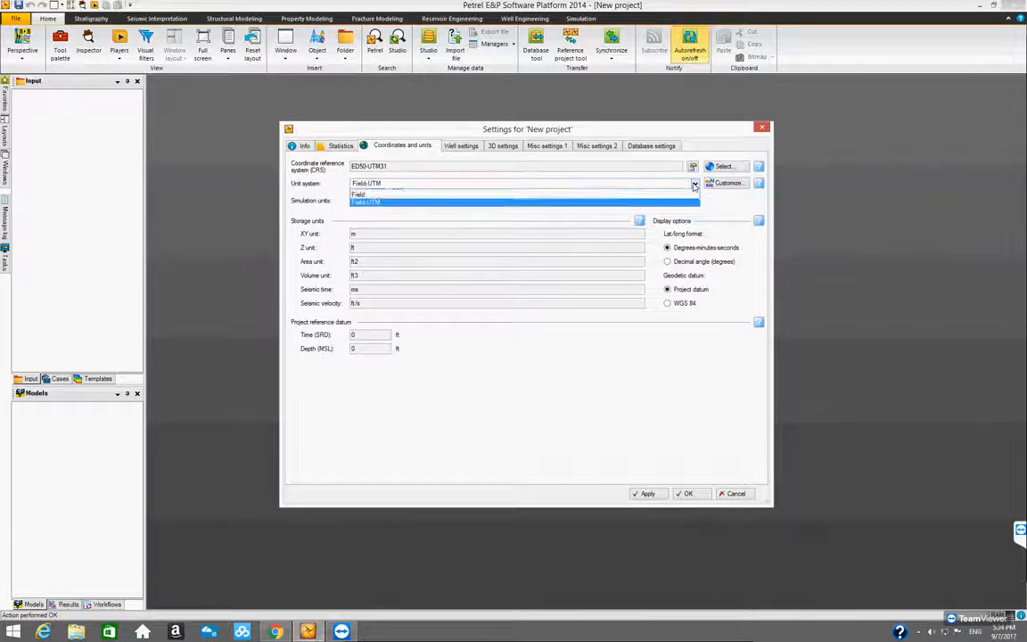
pyautogui.click(648, 197)
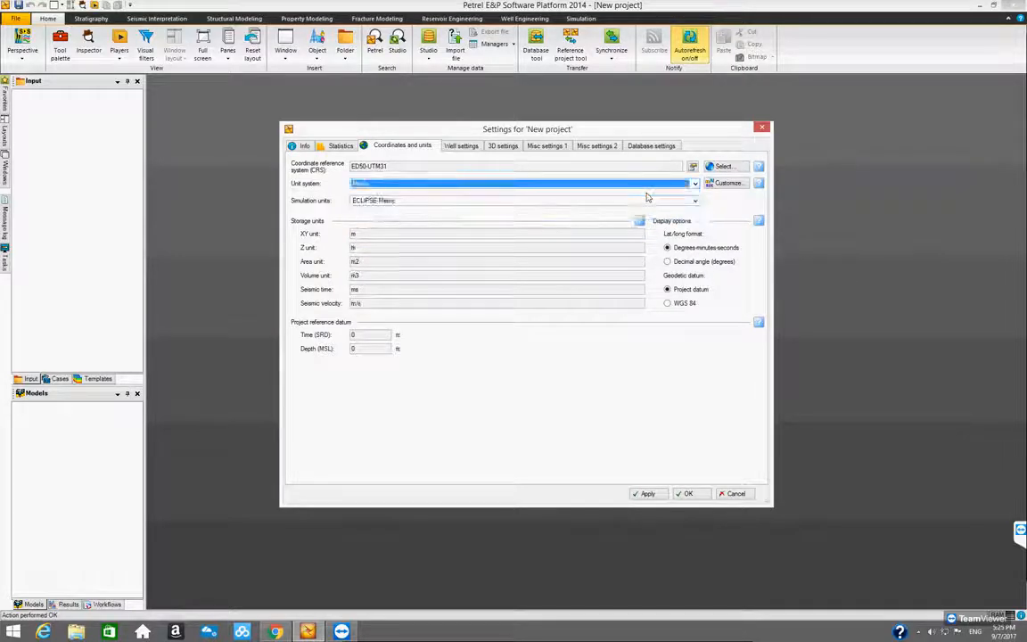
# - Apply the changed settings and customize the Area measurement to use acre for all its templates
pyautogui.click(727, 184)
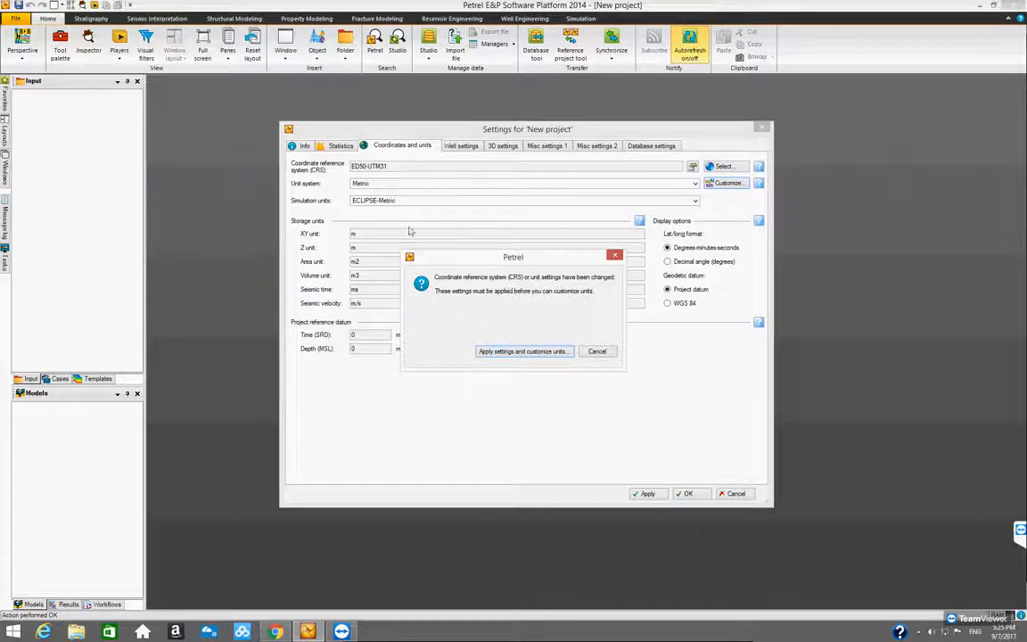
pyautogui.click(502, 354)
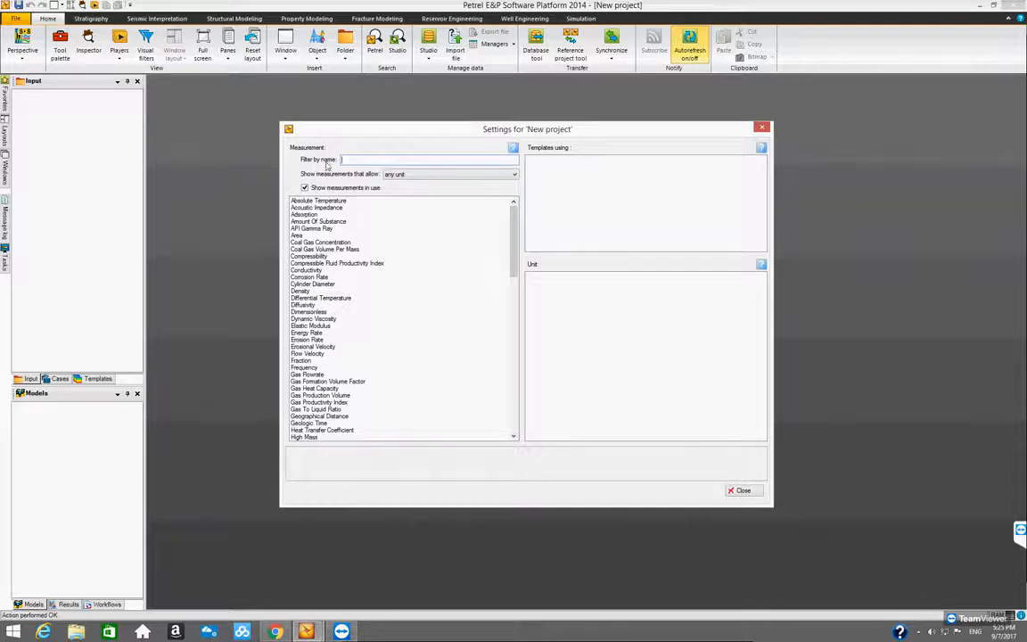
pyautogui.write('area')
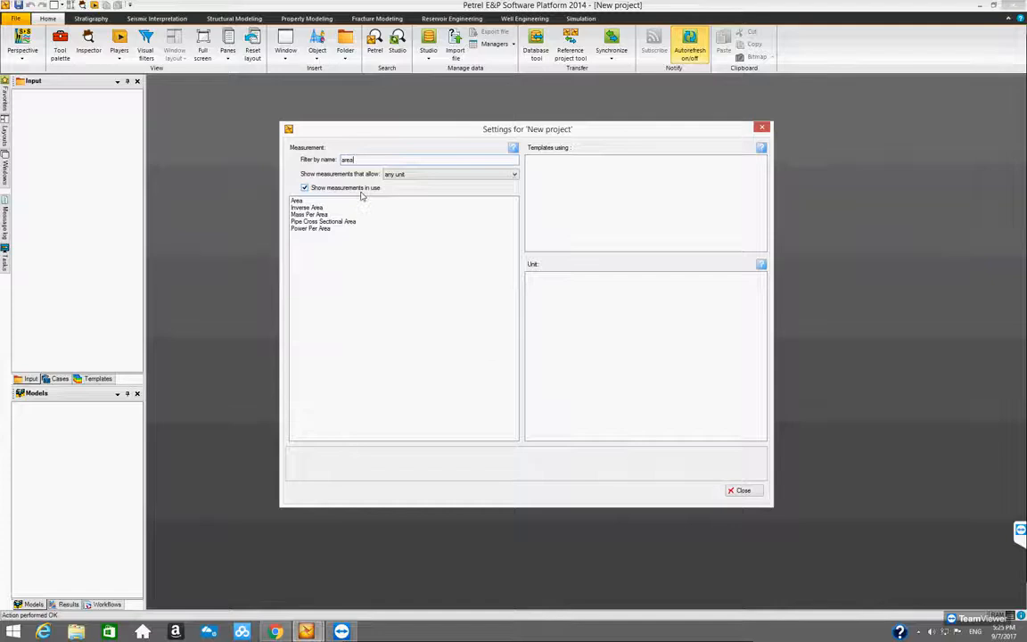
pyautogui.click(299, 200)
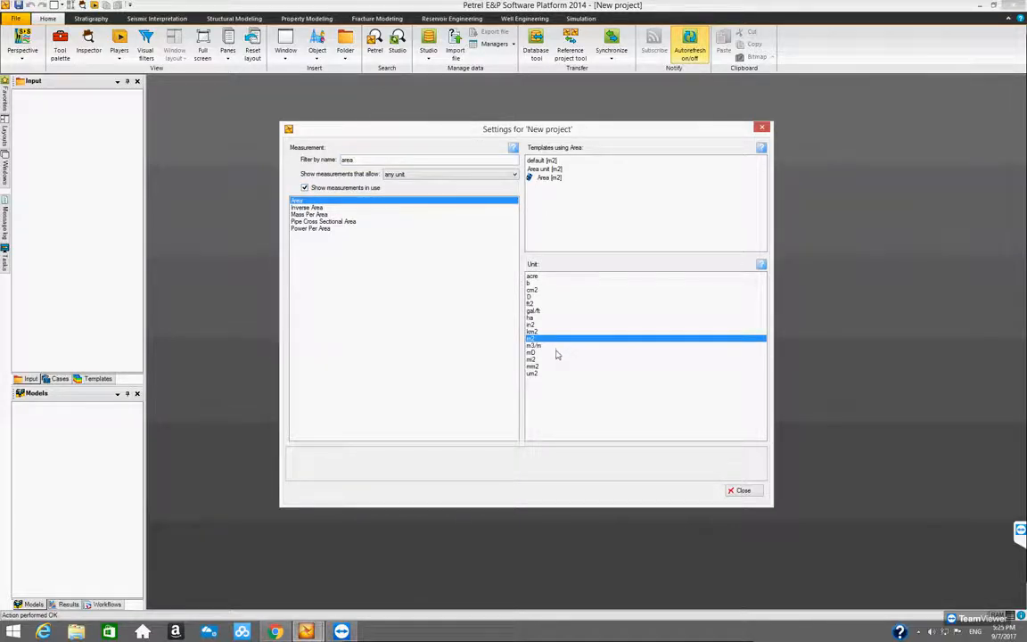
pyautogui.click(535, 276)
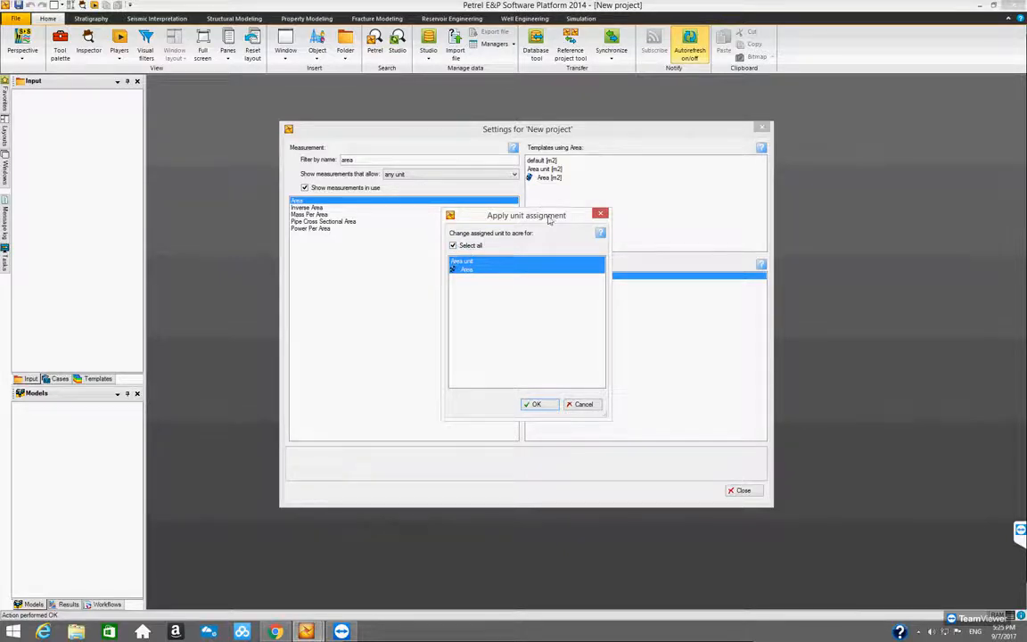
pyautogui.click(538, 405)
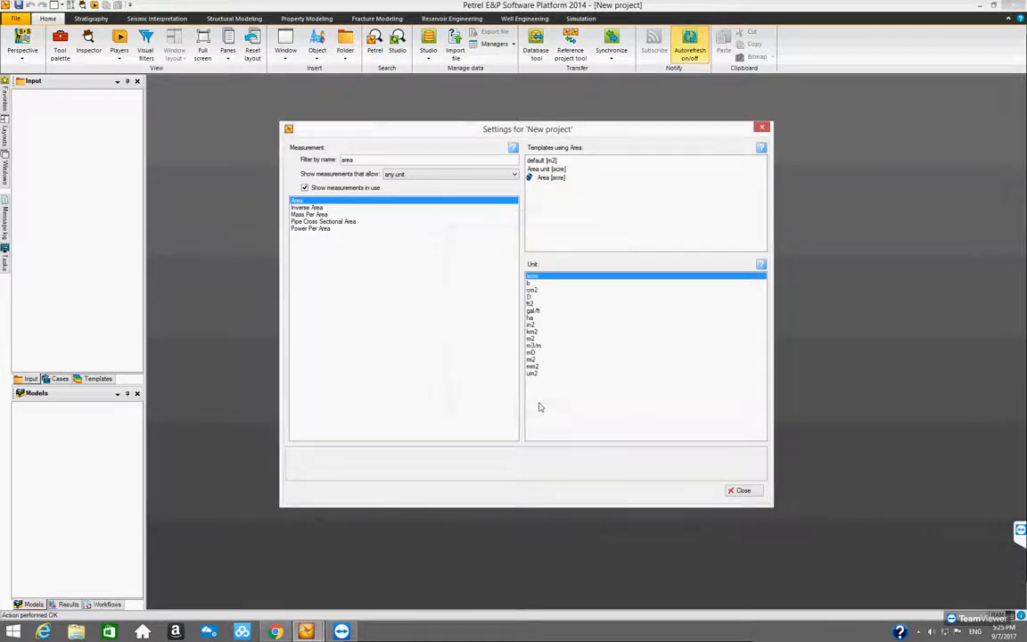
pyautogui.click(742, 491)
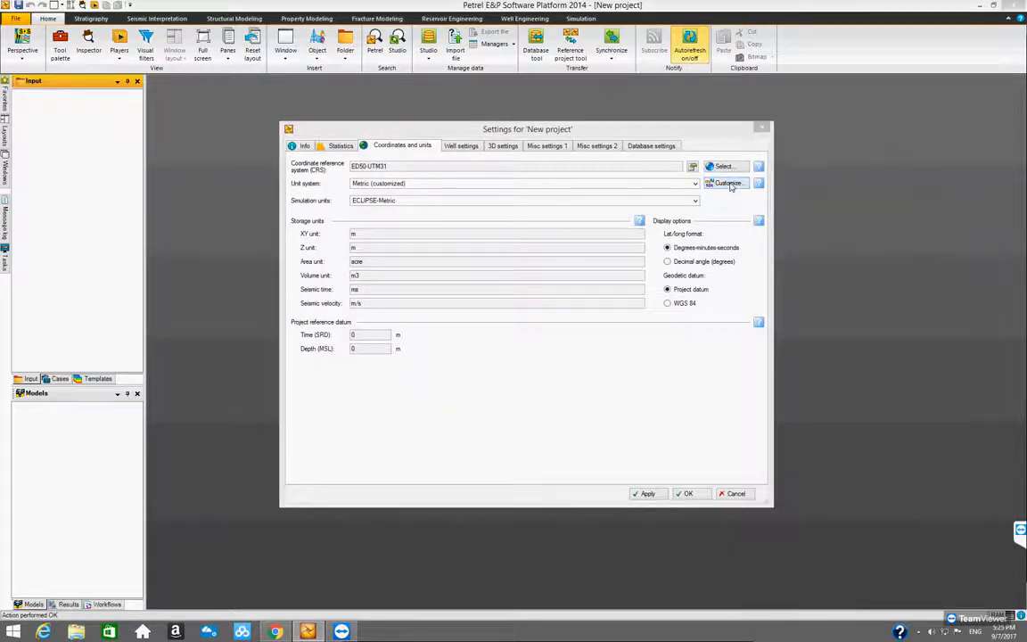
# - Customize the Volume measurement to use bbl for the volume unit, bulk volume and net volume
pyautogui.click(729, 184)
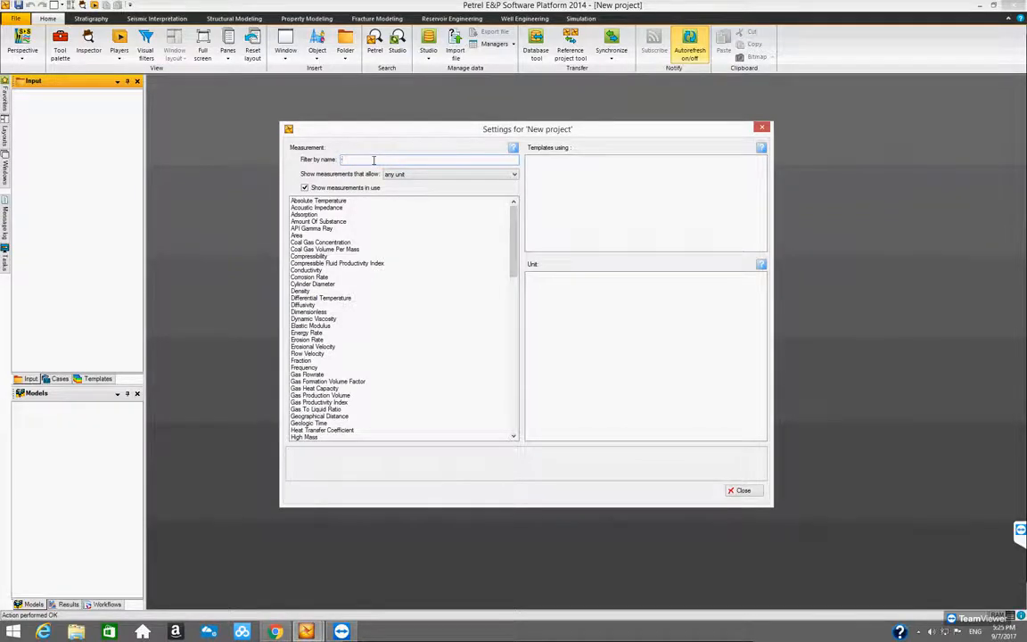
pyautogui.write('volume')
pyautogui.click(307, 249)
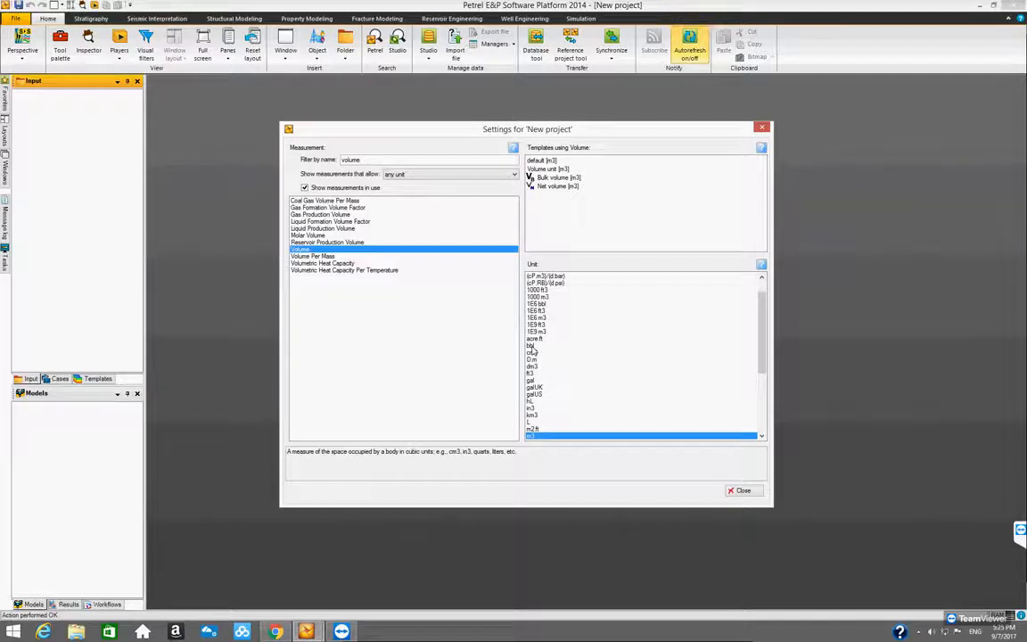
pyautogui.doubleClick(532, 346)
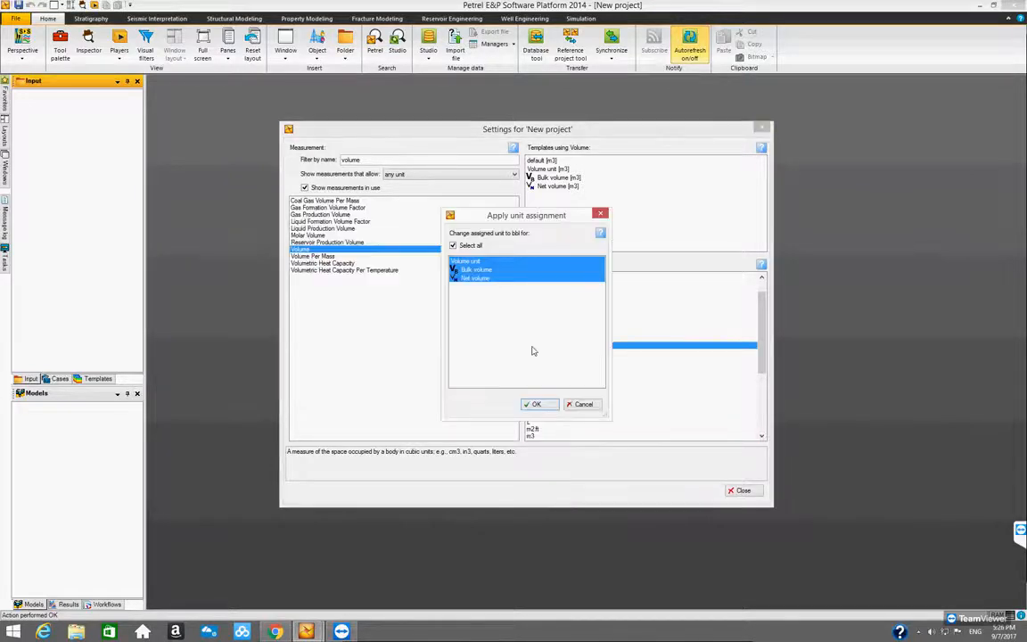
pyautogui.click(540, 405)
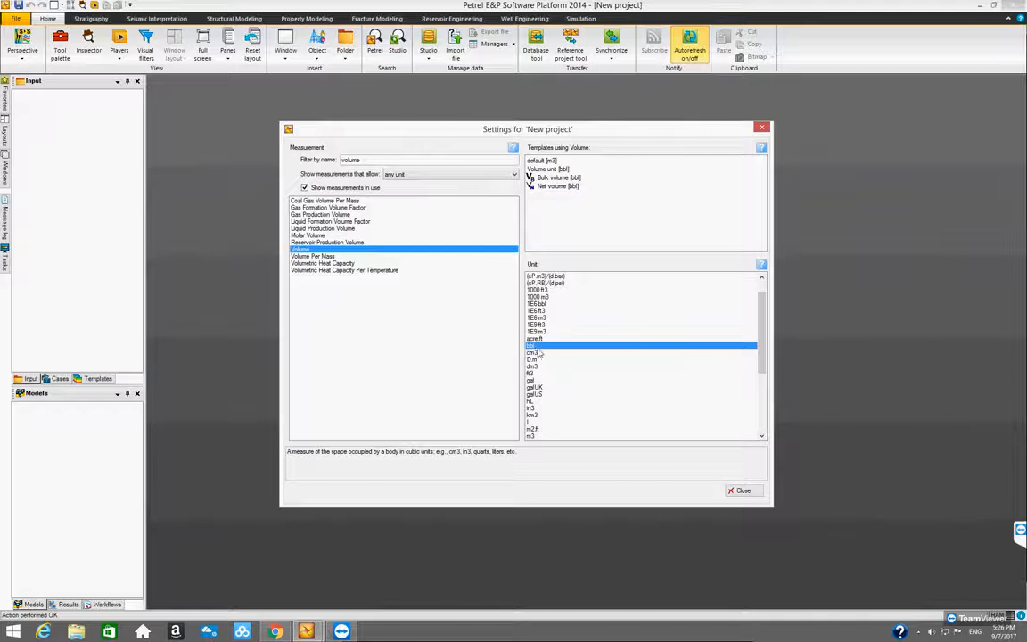
pyautogui.click(741, 490)
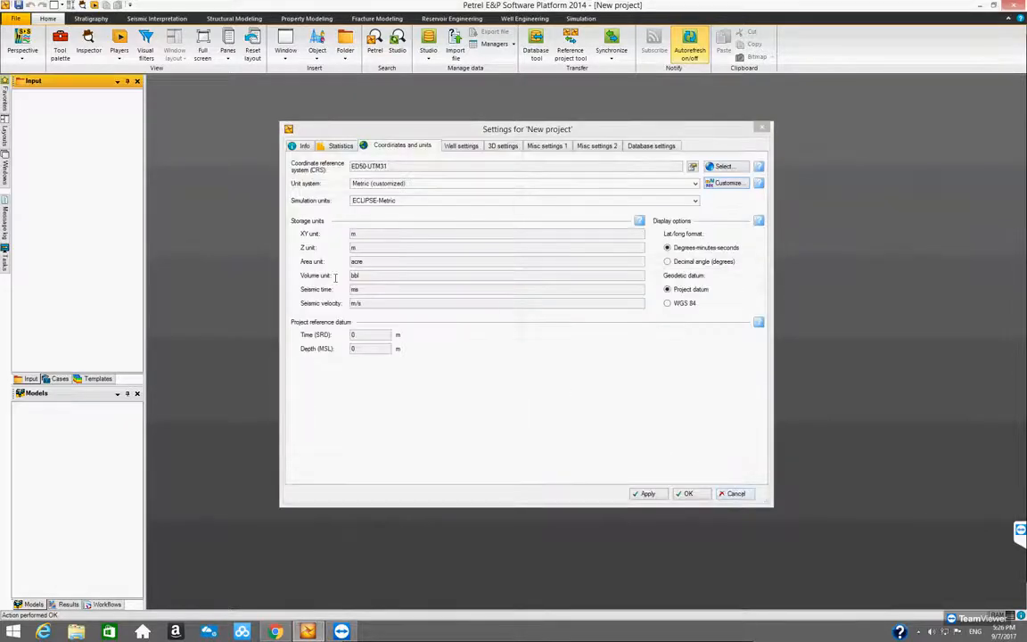
# - Customize the Area measurement to use m2 for all its templates
pyautogui.click(728, 184)
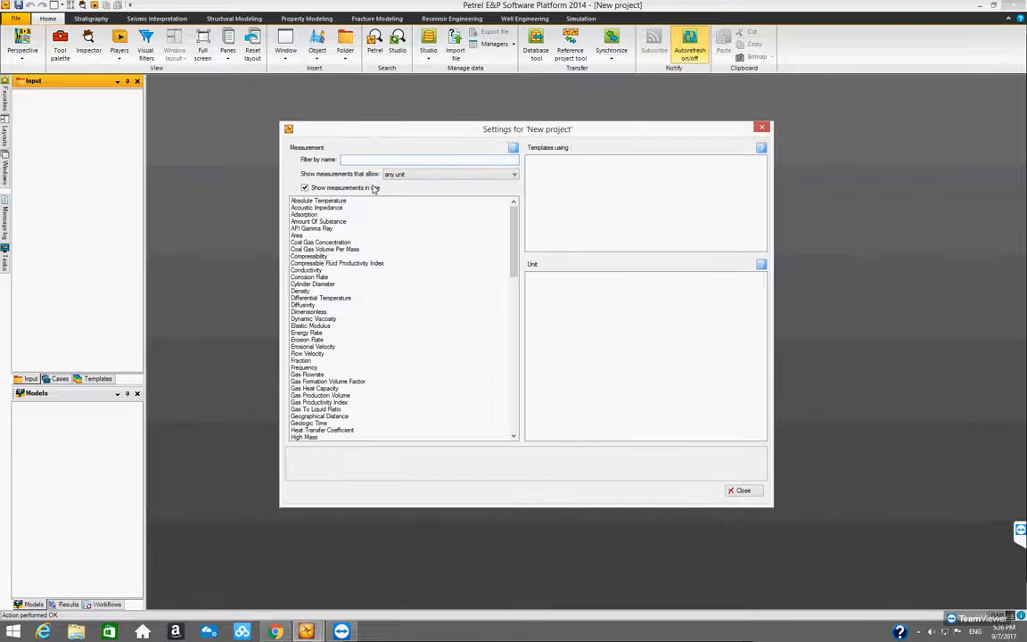
pyautogui.write('a')
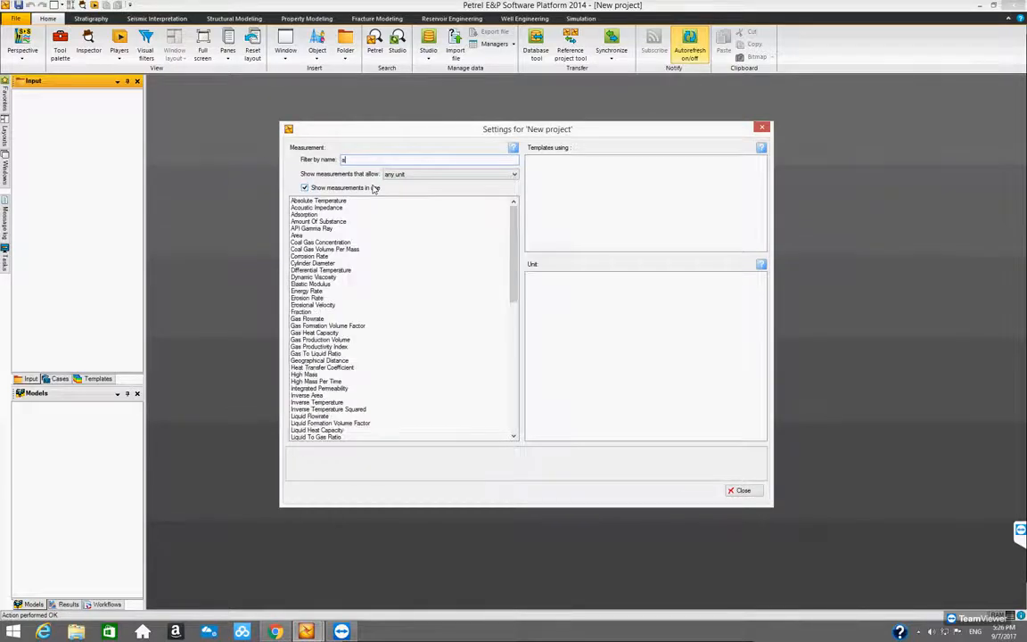
pyautogui.write('rea')
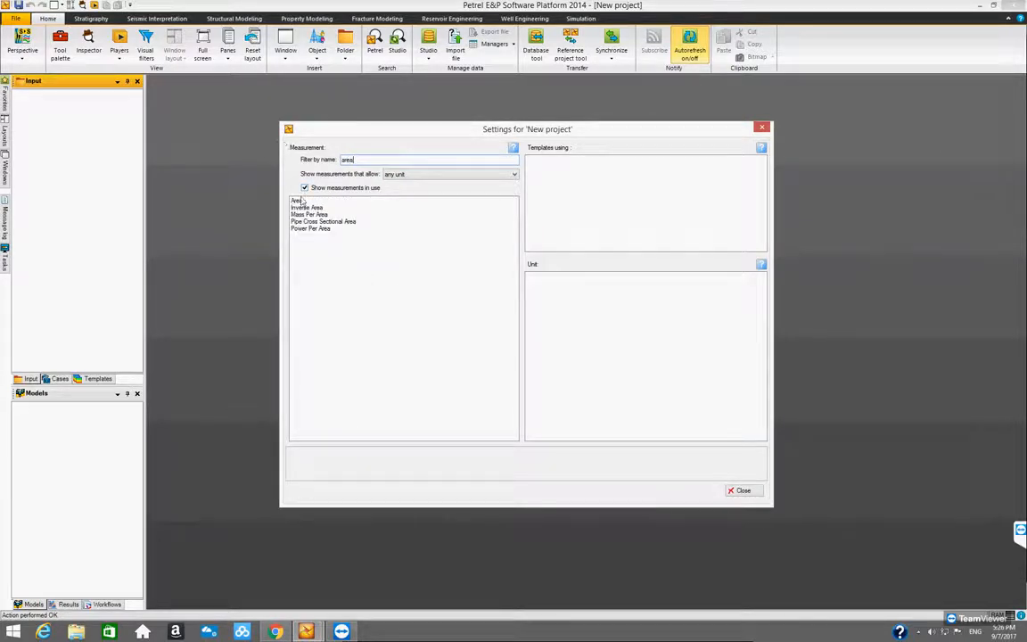
pyautogui.click(299, 200)
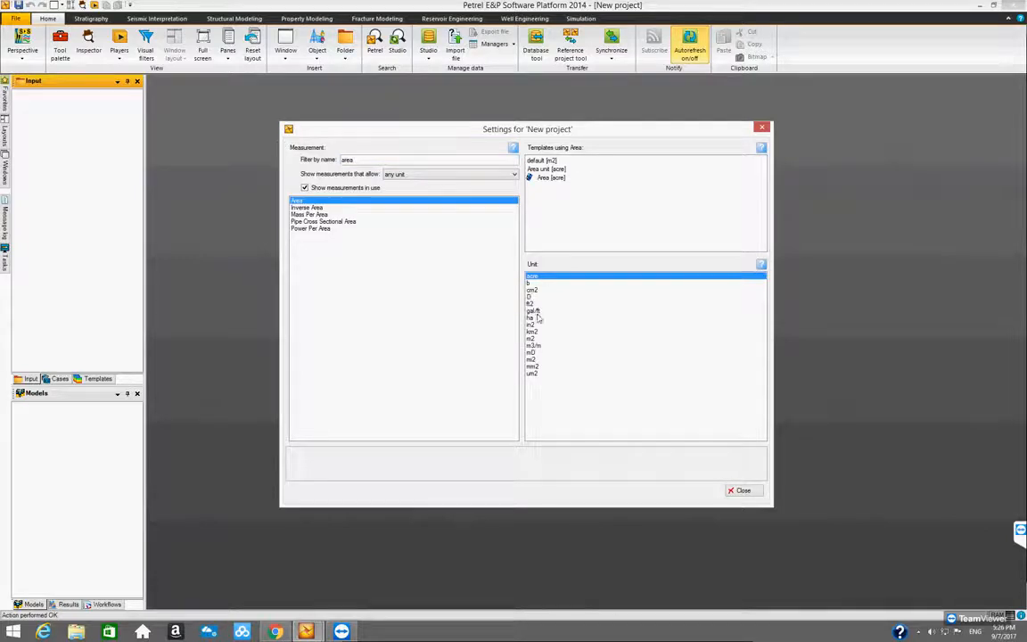
pyautogui.click(533, 338)
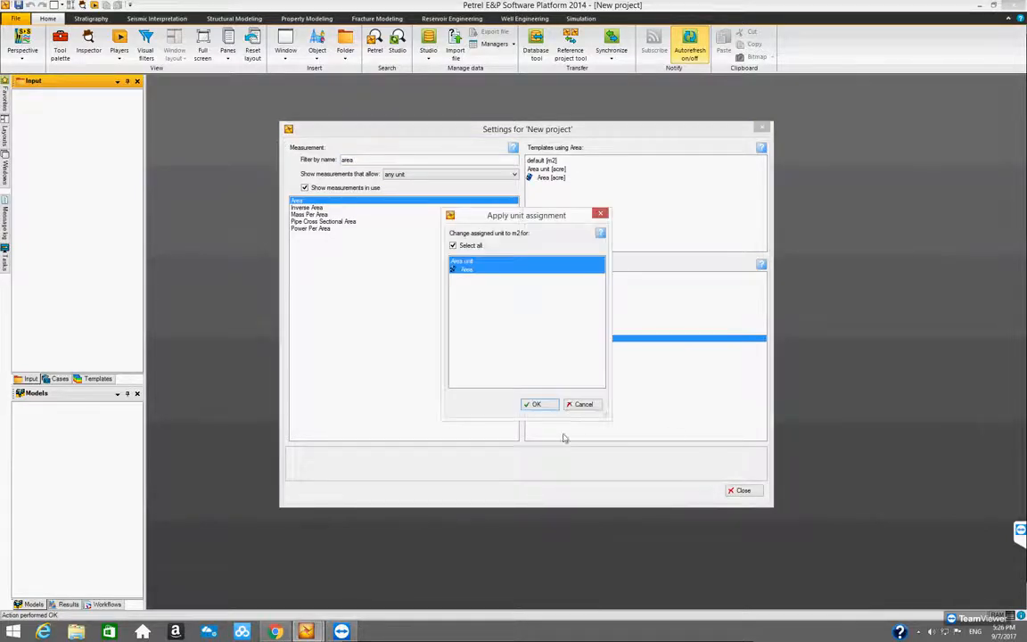
pyautogui.click(535, 404)
pyautogui.click(742, 491)
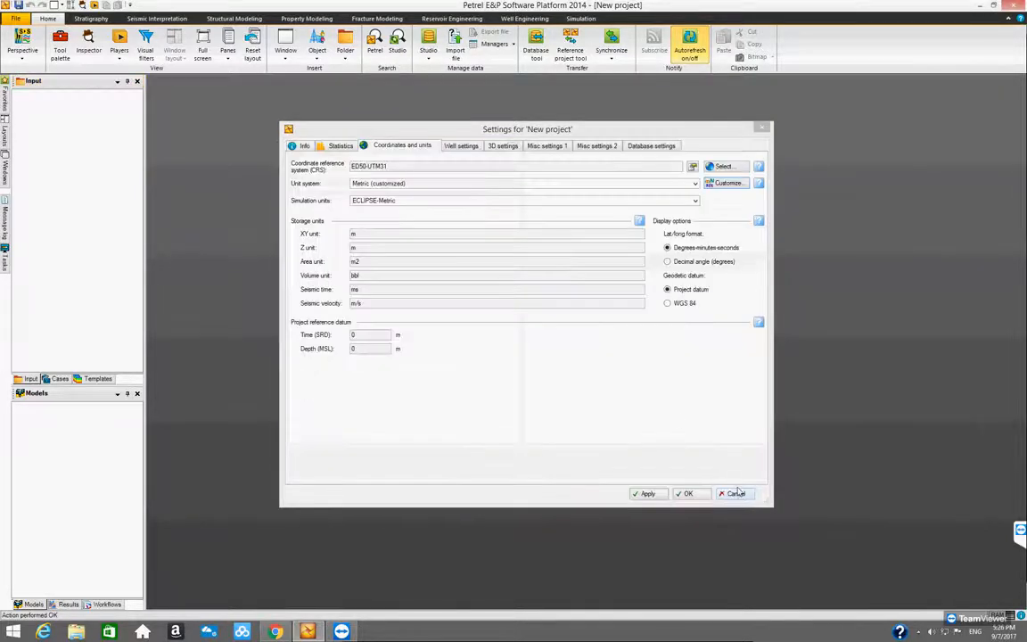
pyautogui.click(384, 261)
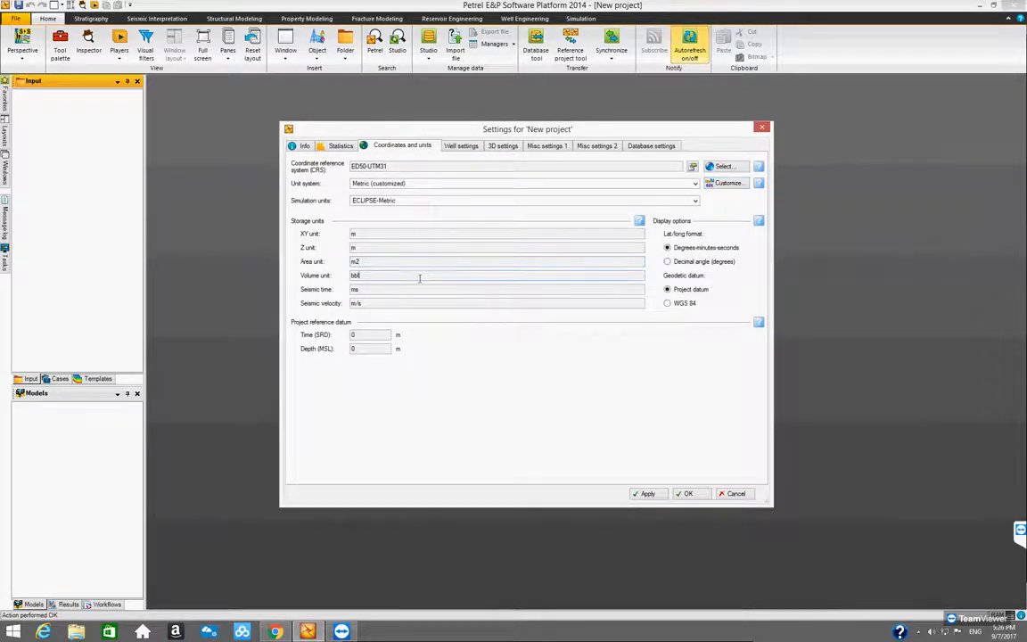
# - Customize the Volume measurement to use m3 for all its templates and accept the project settings
pyautogui.click(732, 191)
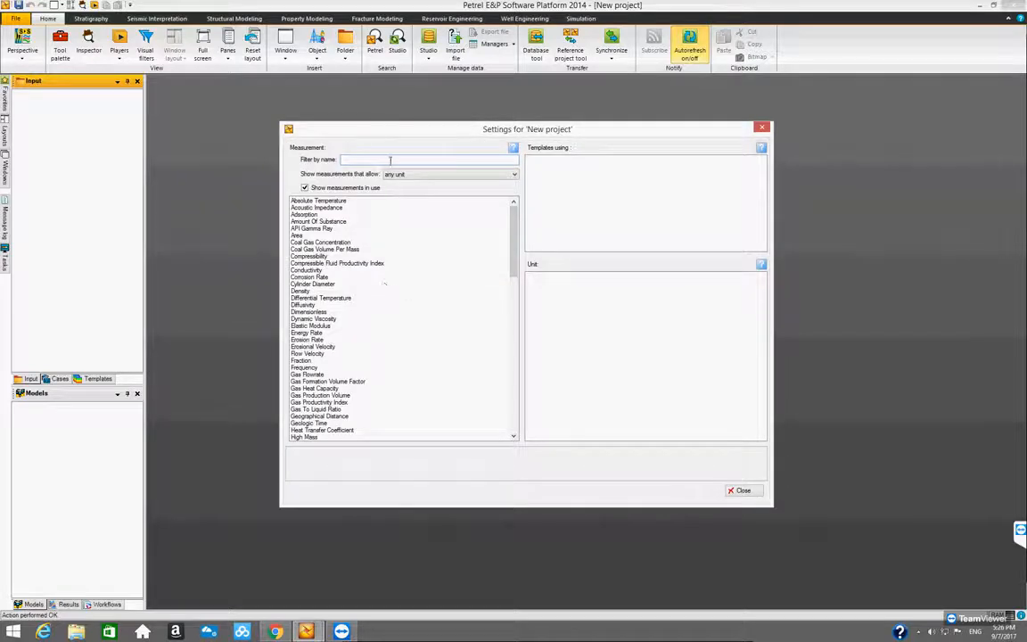
pyautogui.write('vol')
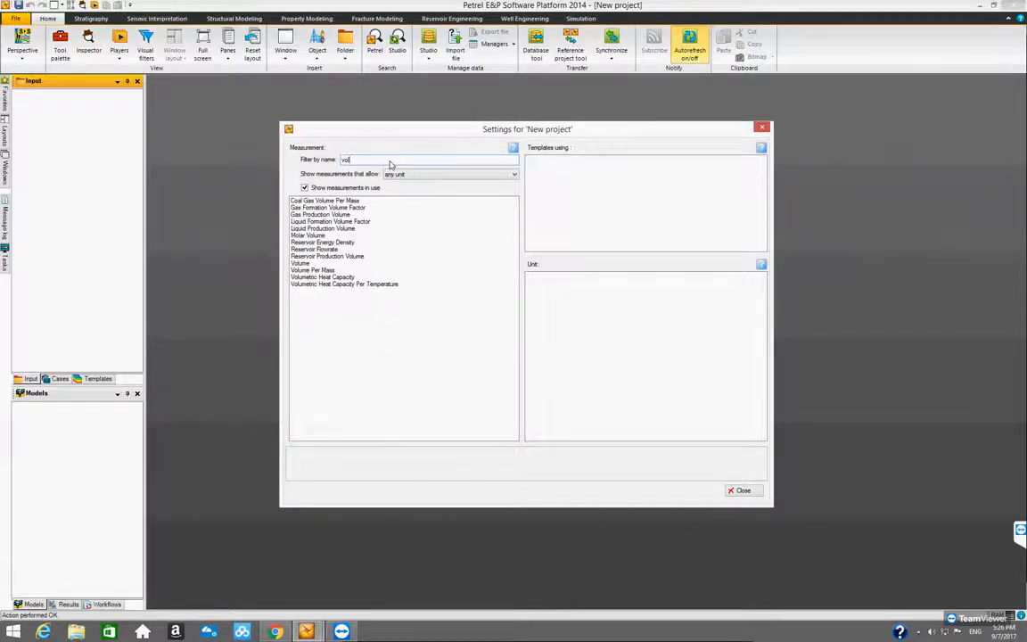
pyautogui.click(308, 249)
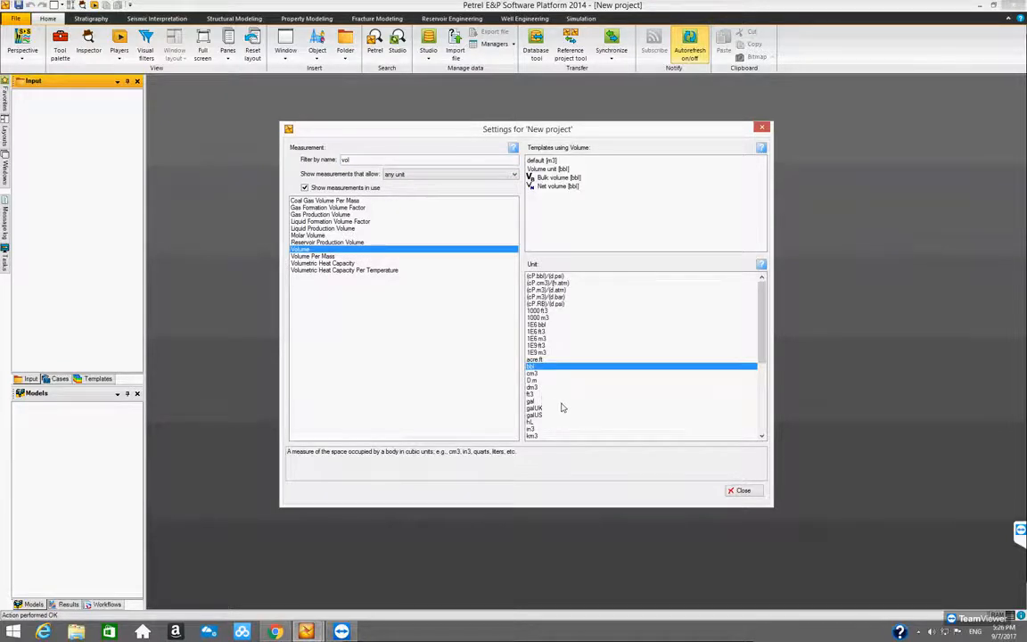
pyautogui.moveTo(763, 335); pyautogui.dragTo(763, 376)
pyautogui.click(590, 380)
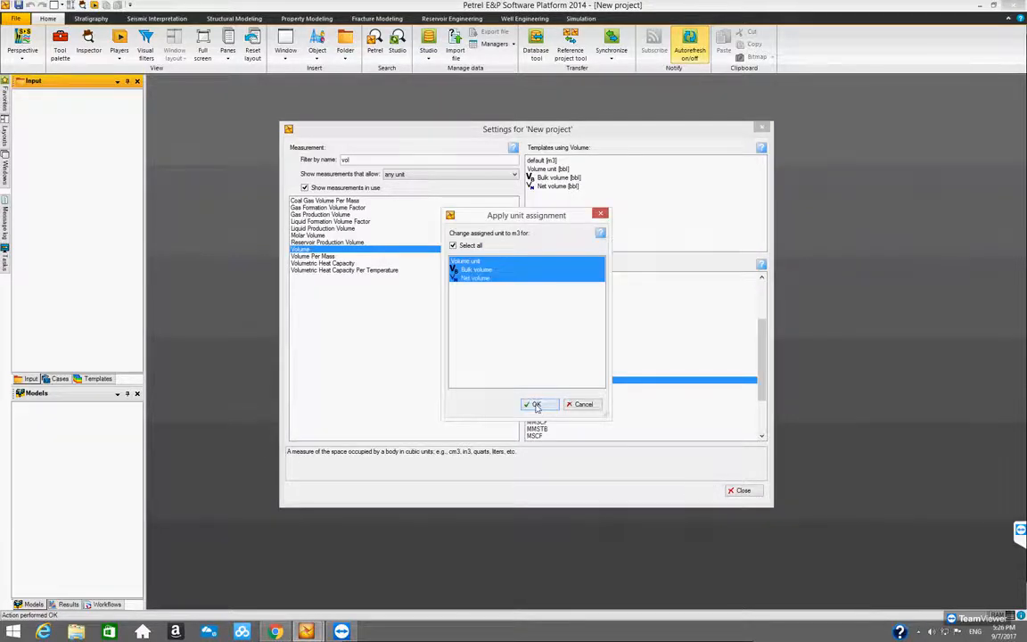
pyautogui.click(533, 404)
pyautogui.click(740, 491)
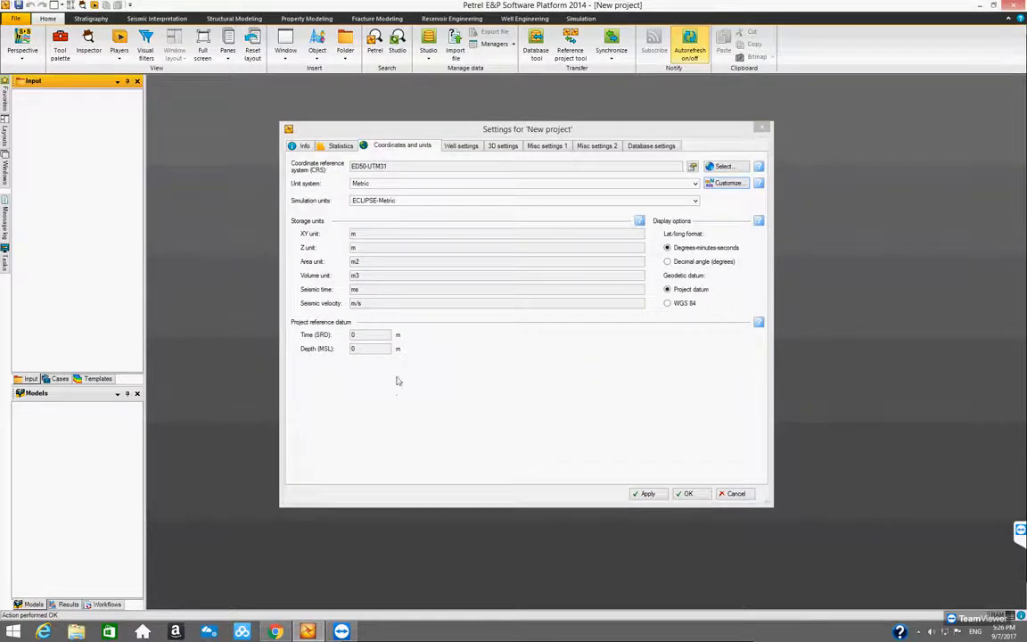
pyautogui.click(685, 494)
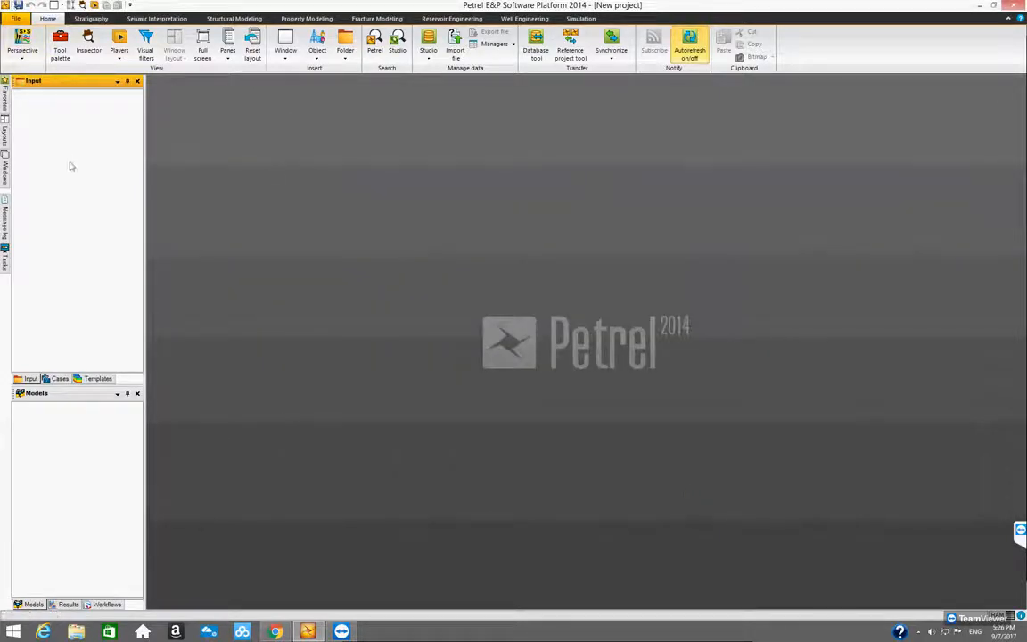
# - Reopen the project settings and view both pages of miscellaneous settings
pyautogui.click(14, 21)
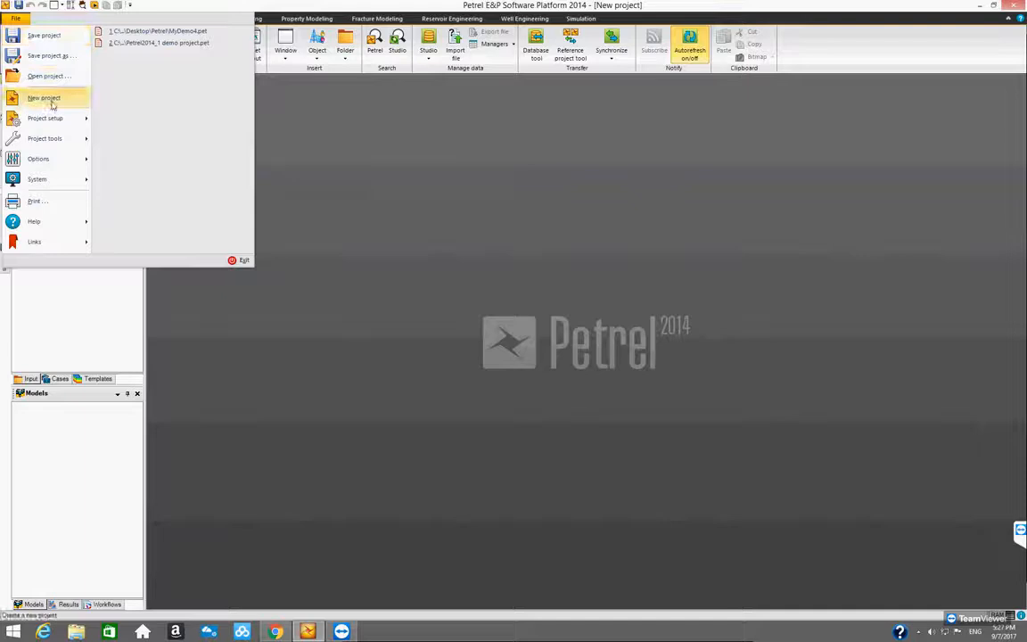
pyautogui.moveTo(51, 117)
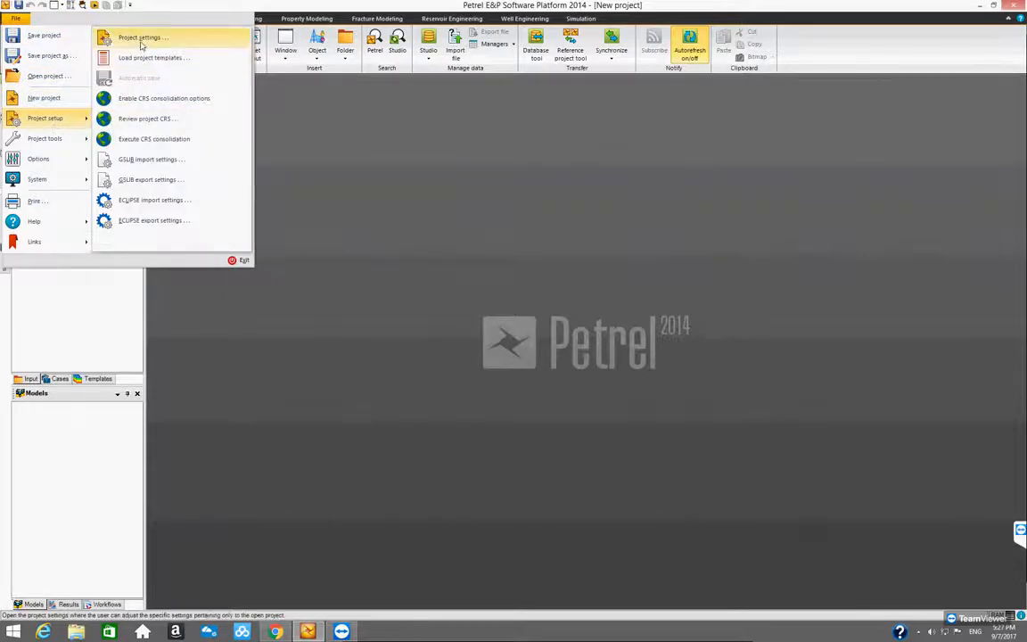
pyautogui.click(126, 38)
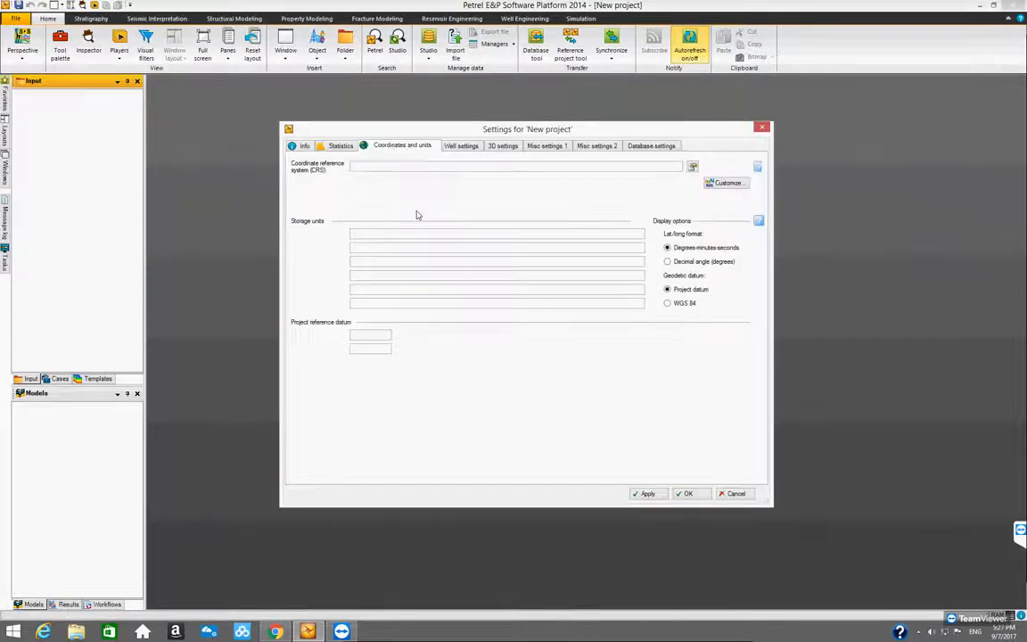
pyautogui.click(544, 146)
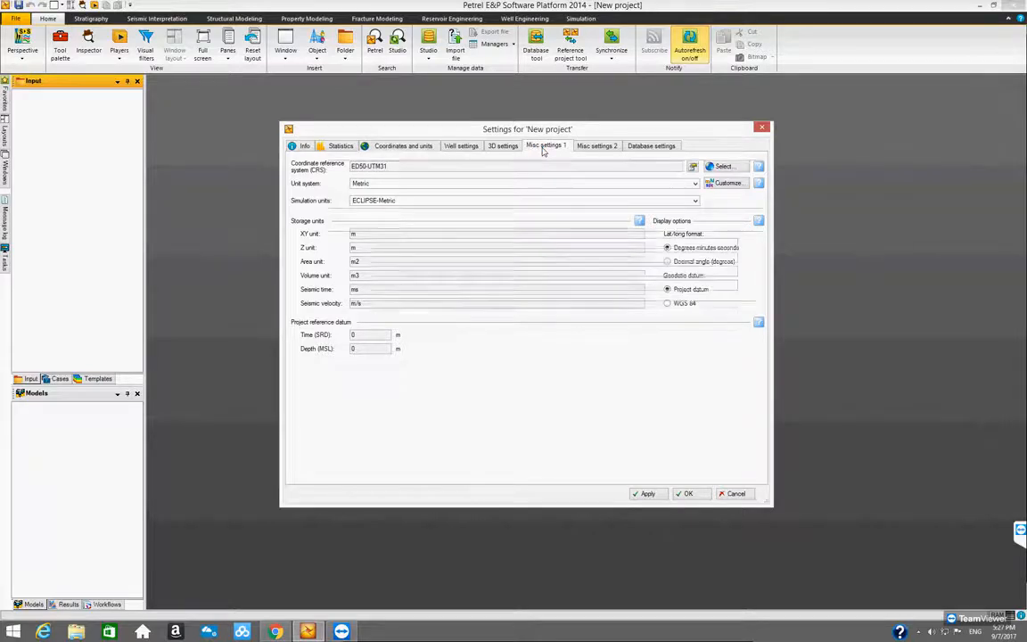
pyautogui.click(593, 145)
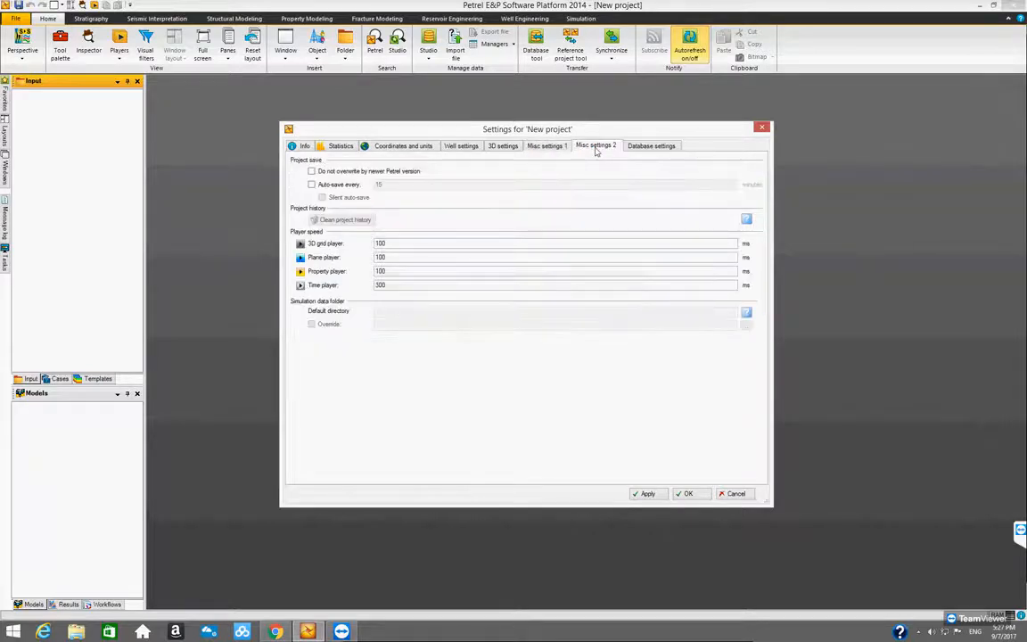
pyautogui.click(546, 145)
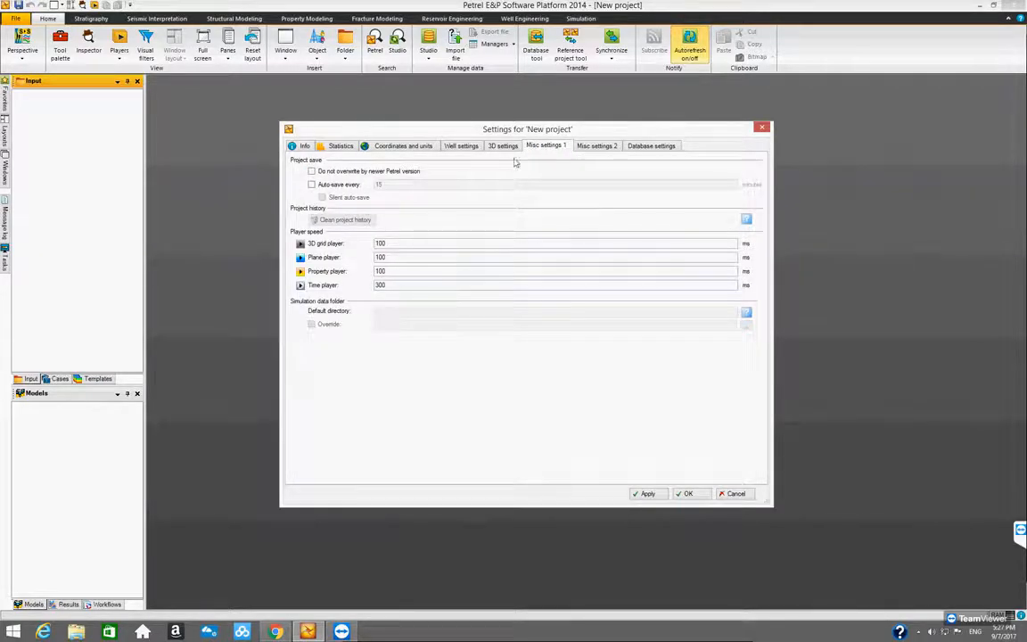
# - Try auto-save every 15 minutes and silent auto-save, view the second miscellaneous page, and discard the settings changes
pyautogui.click(311, 185)
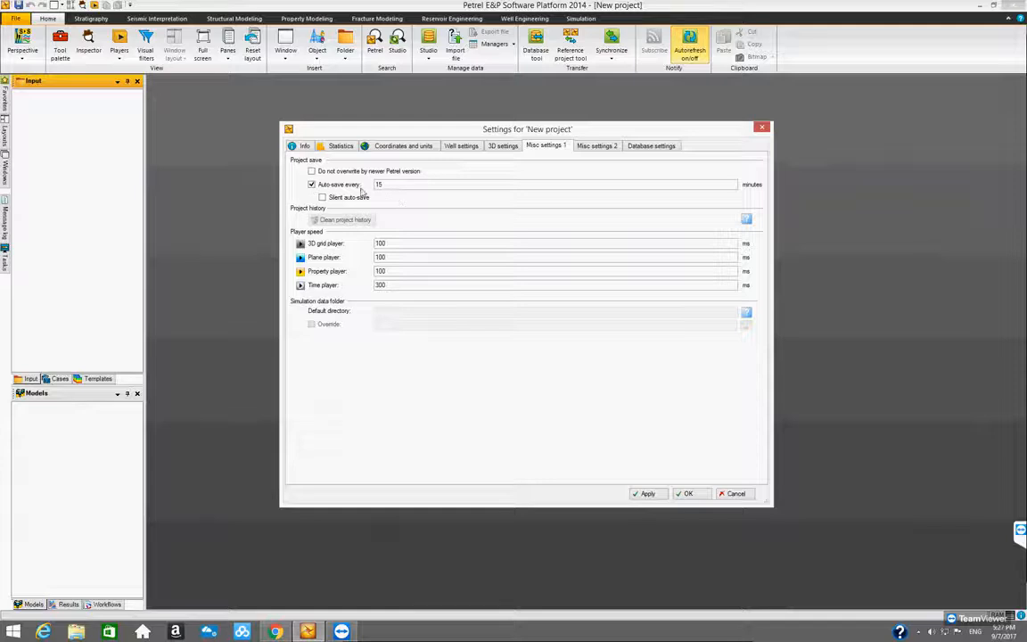
pyautogui.click(312, 184)
pyautogui.click(311, 185)
pyautogui.click(322, 197)
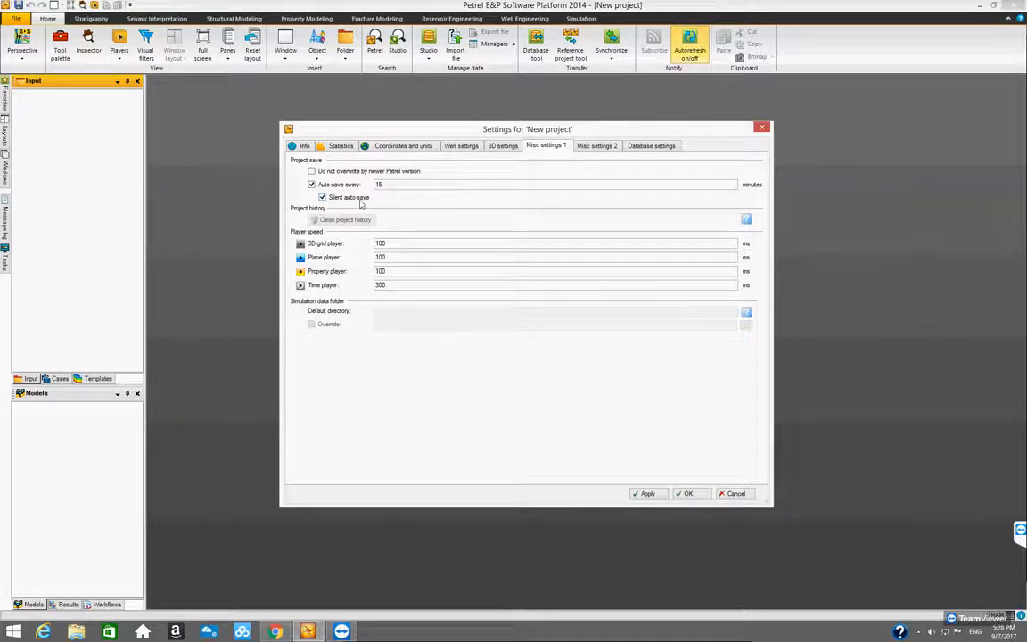
pyautogui.click(322, 197)
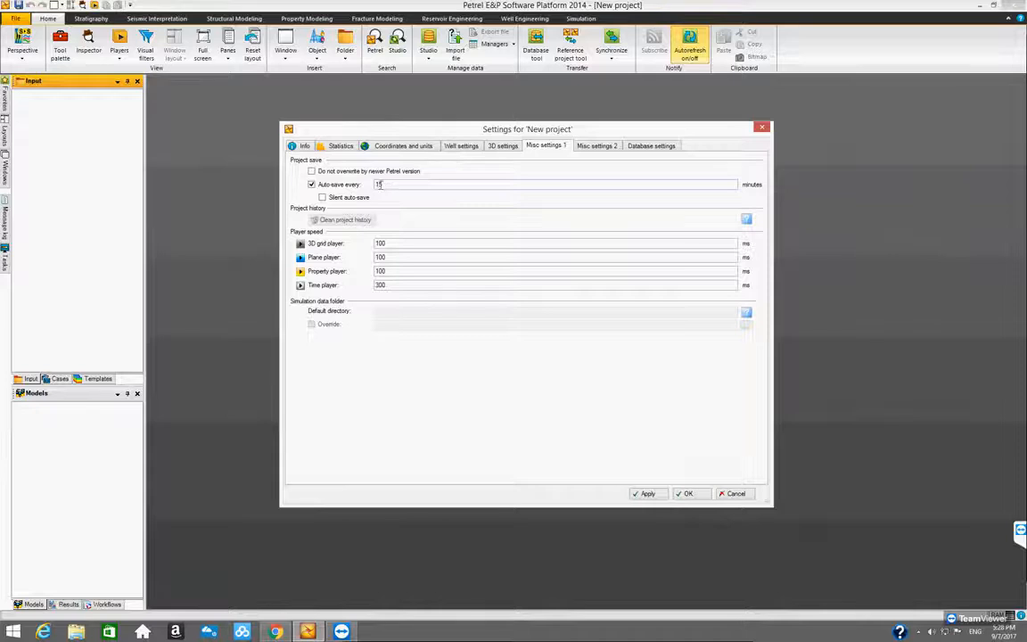
pyautogui.click(312, 185)
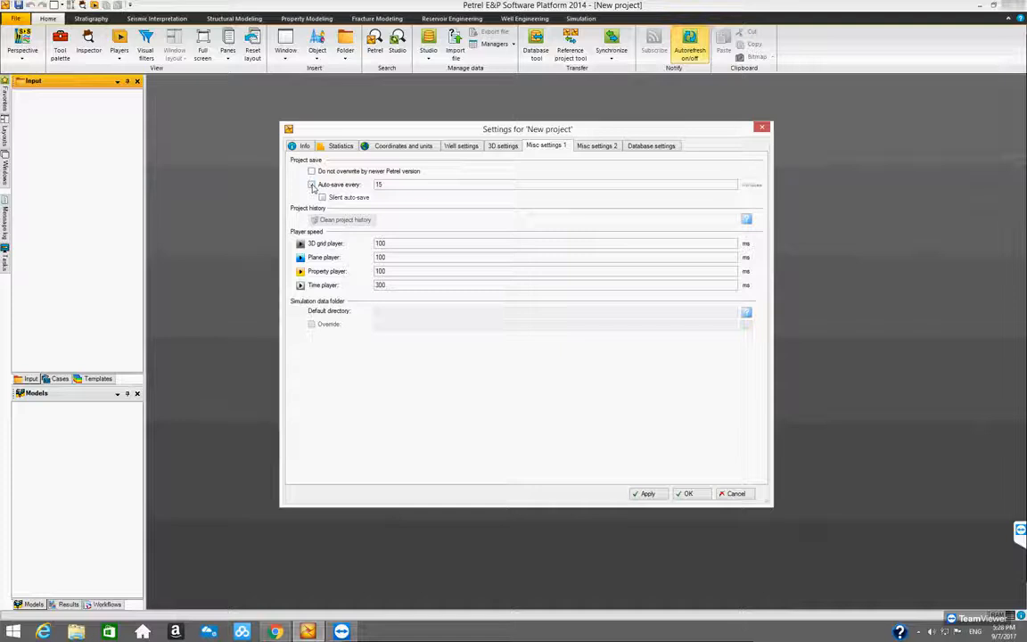
pyautogui.click(594, 146)
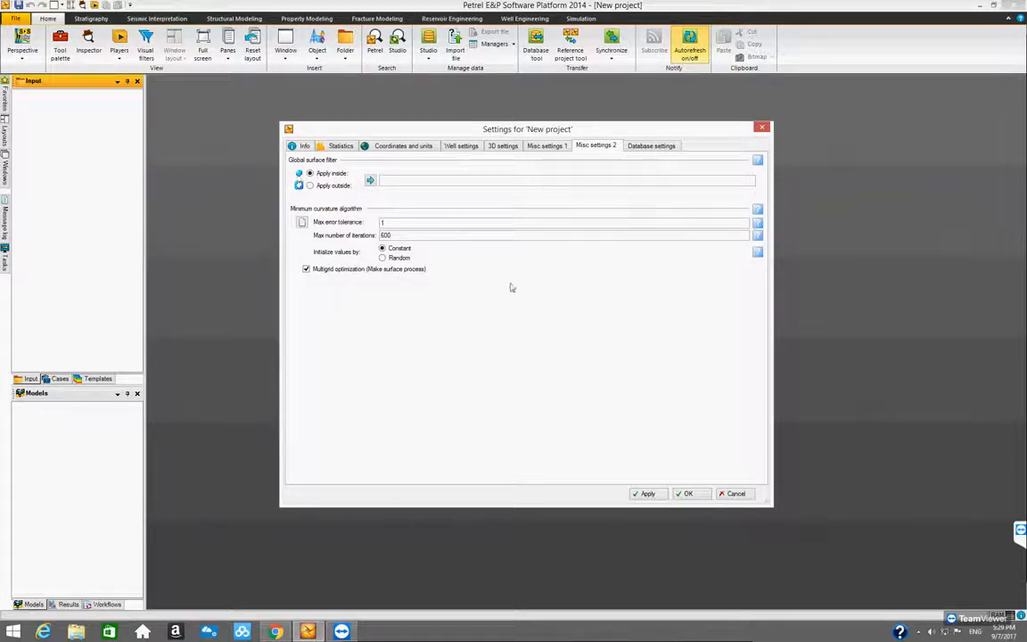
pyautogui.click(736, 495)
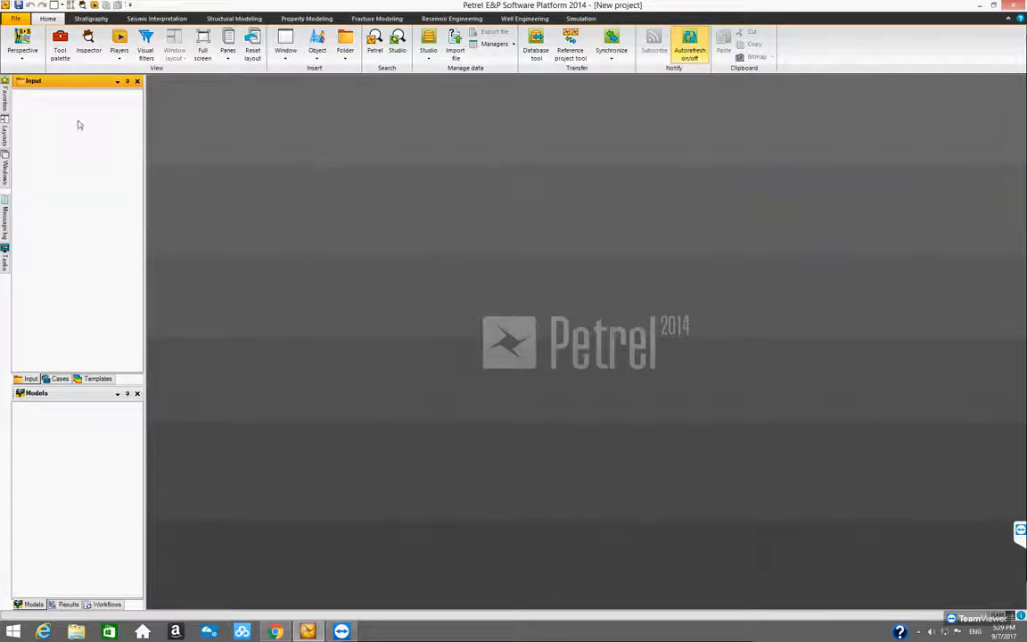
# - Insert a new well folder into the project and view the other available folder types
pyautogui.click(346, 59)
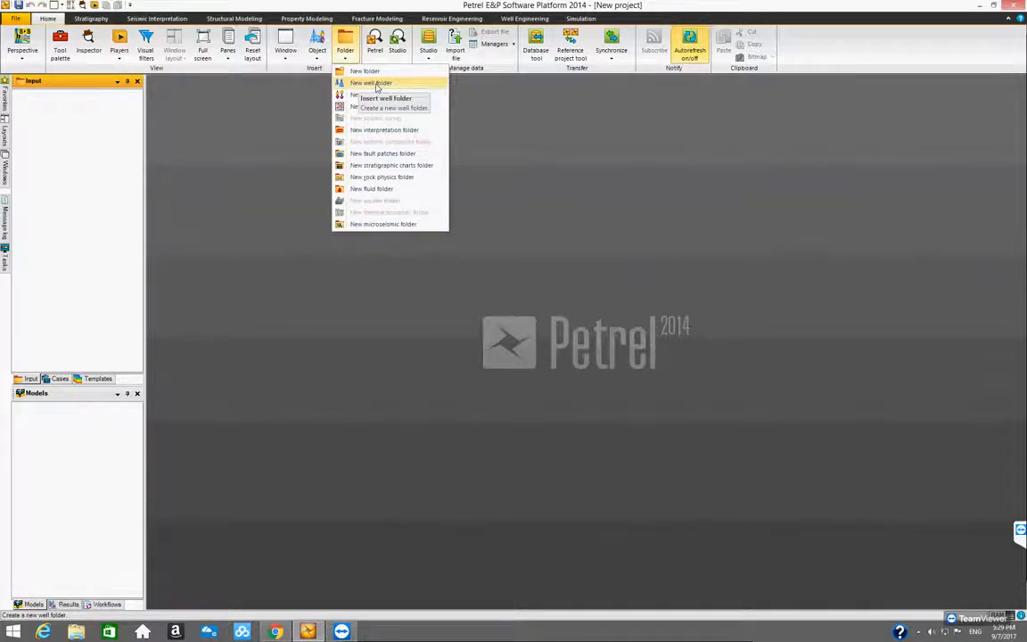
pyautogui.click(377, 84)
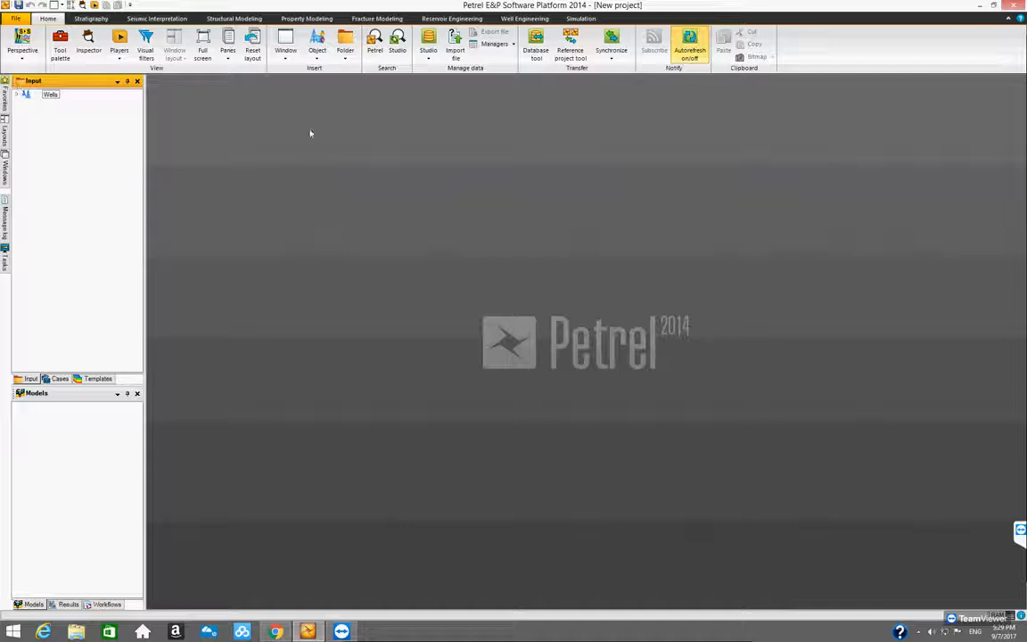
pyautogui.click(347, 59)
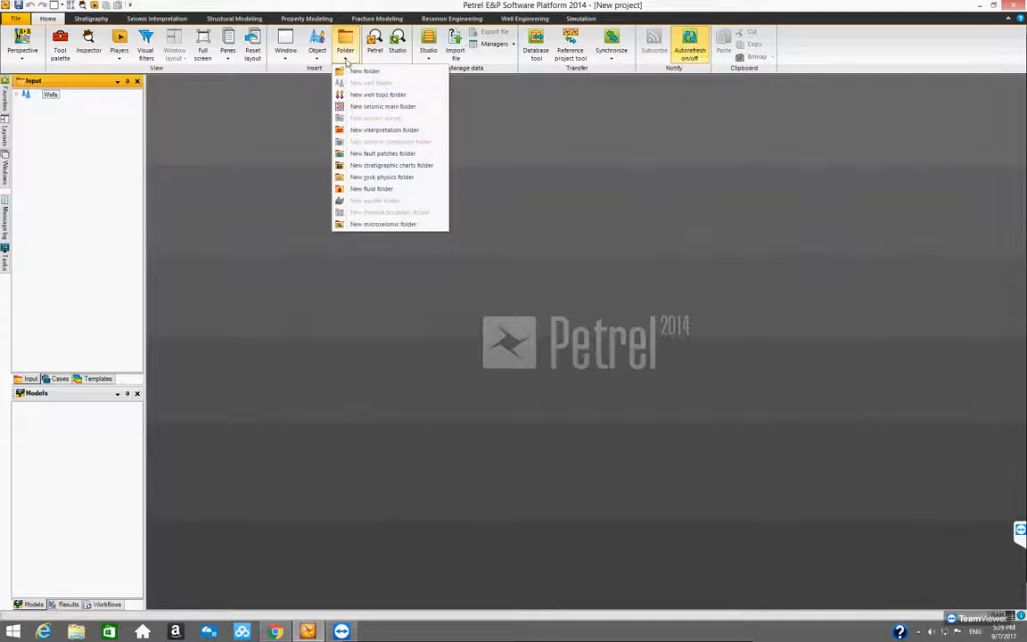
pyautogui.click(345, 59)
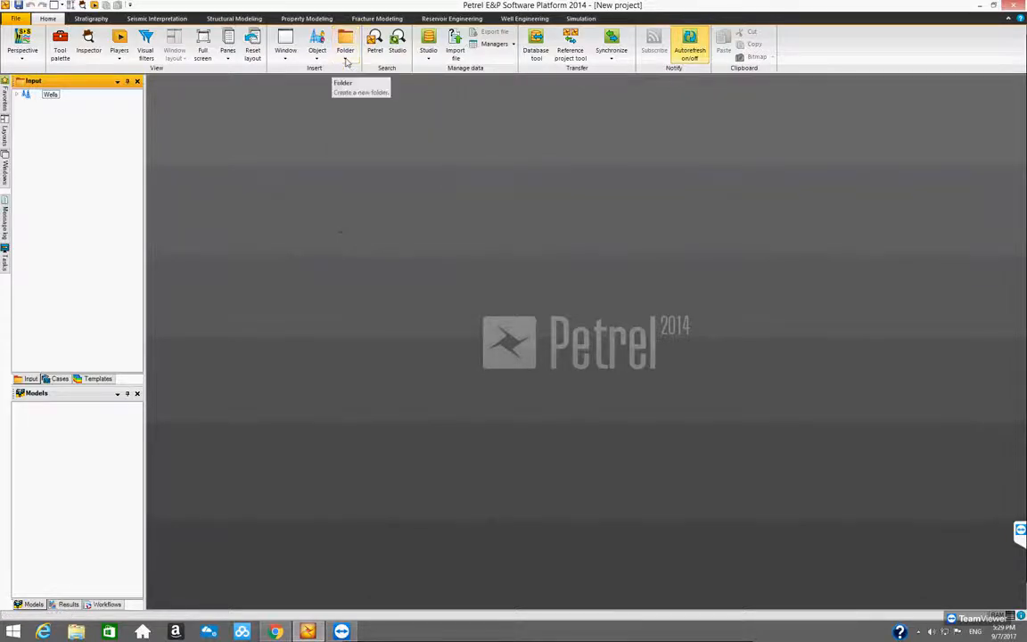
# - Start a file import on the Wells folder and look through the offered LAS well log files
pyautogui.click(53, 95)
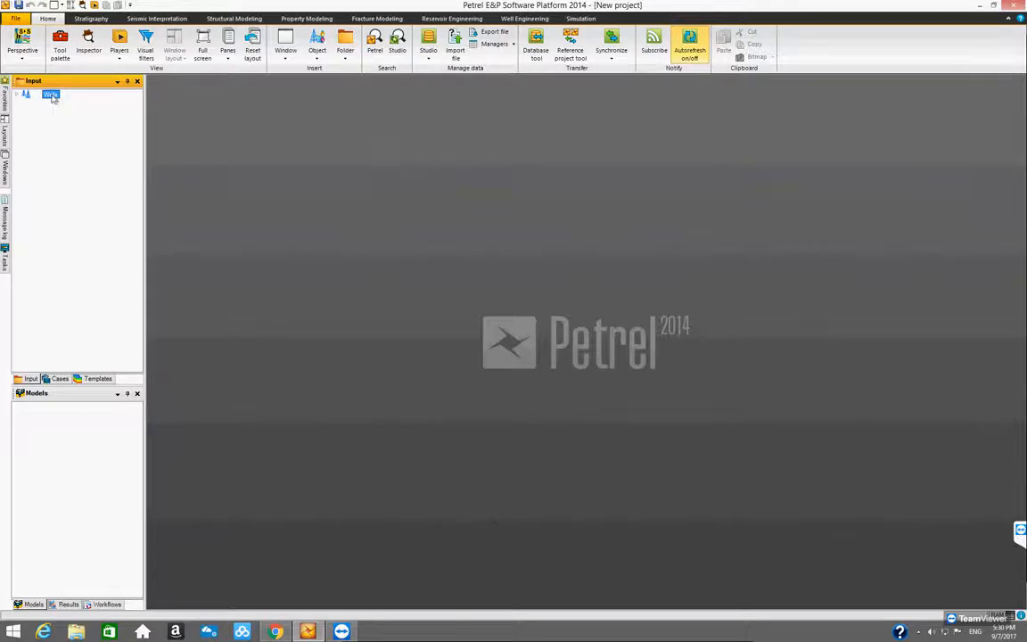
pyautogui.rightClick(52, 96)
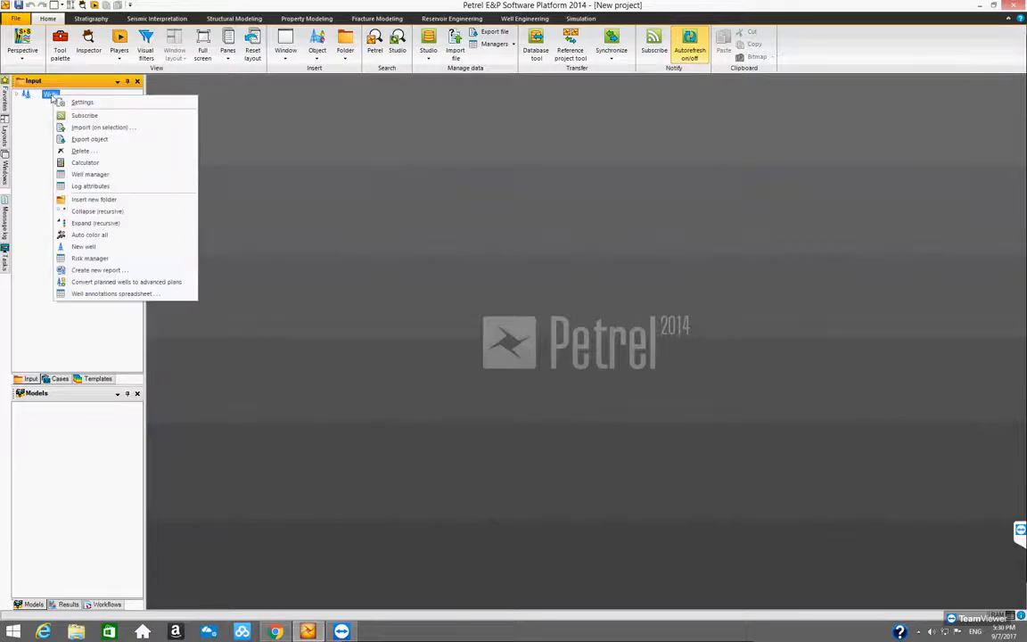
pyautogui.click(105, 130)
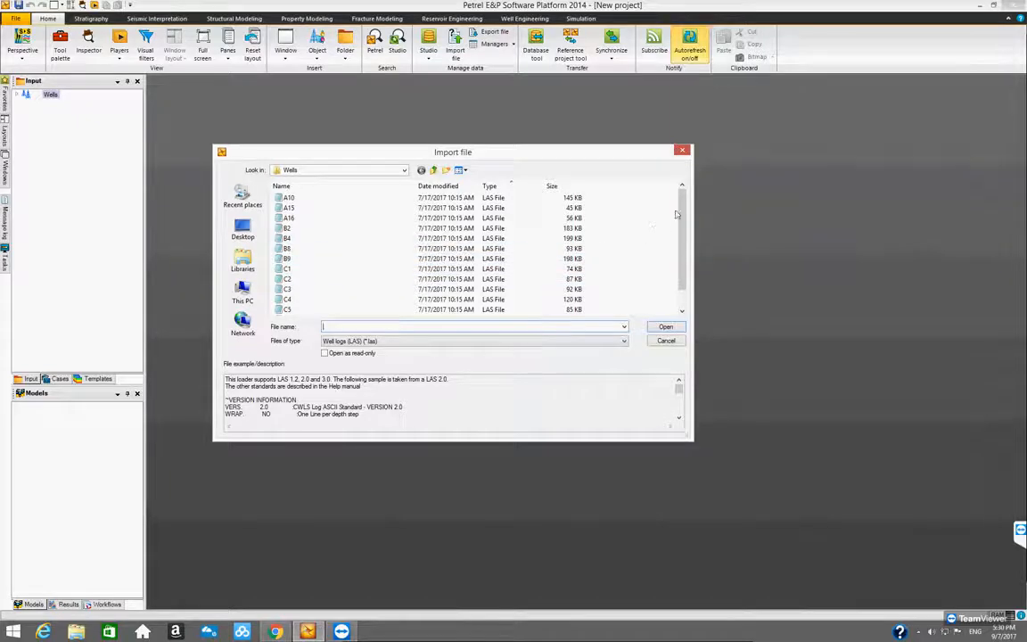
pyautogui.moveTo(681, 208); pyautogui.dragTo(686, 234)
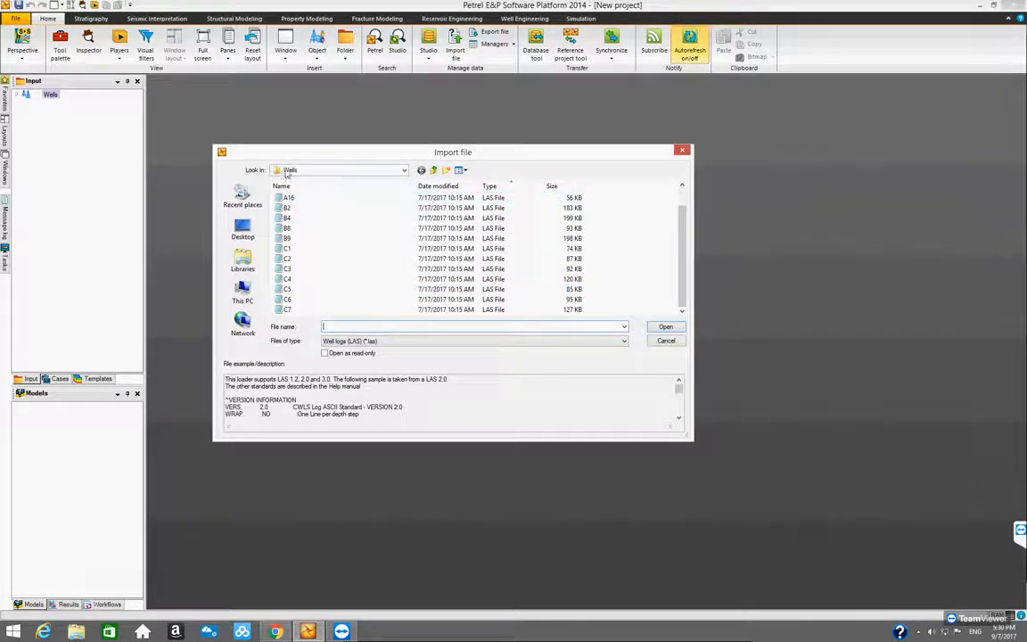
# - Browse from the desktop through Petrel, PetrelDemoData and Demo Input to the Wells data folder and look through its files
pyautogui.click(242, 229)
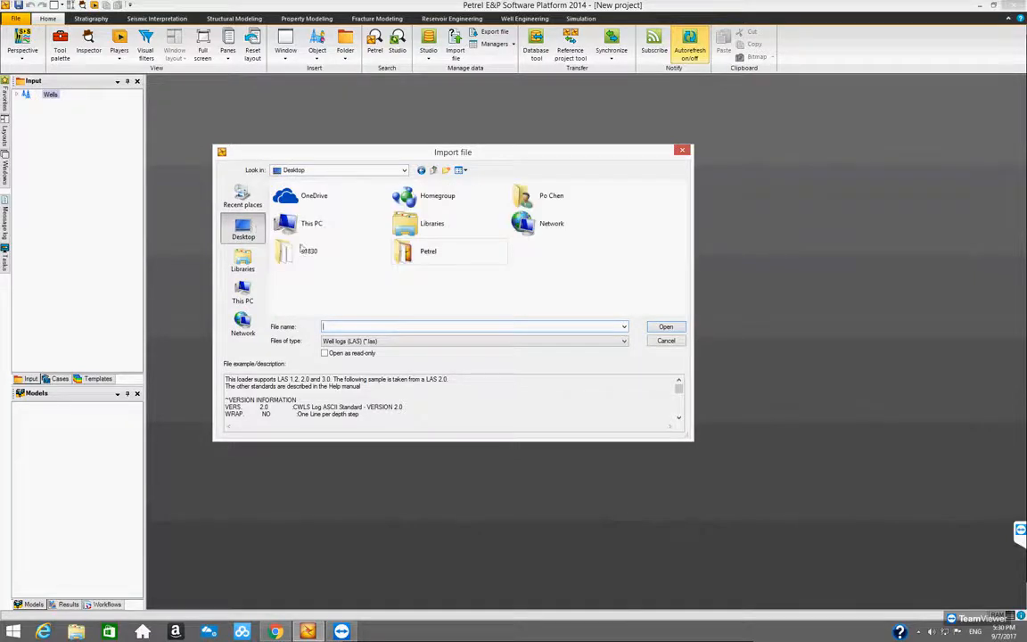
pyautogui.doubleClick(416, 252)
pyautogui.click(243, 227)
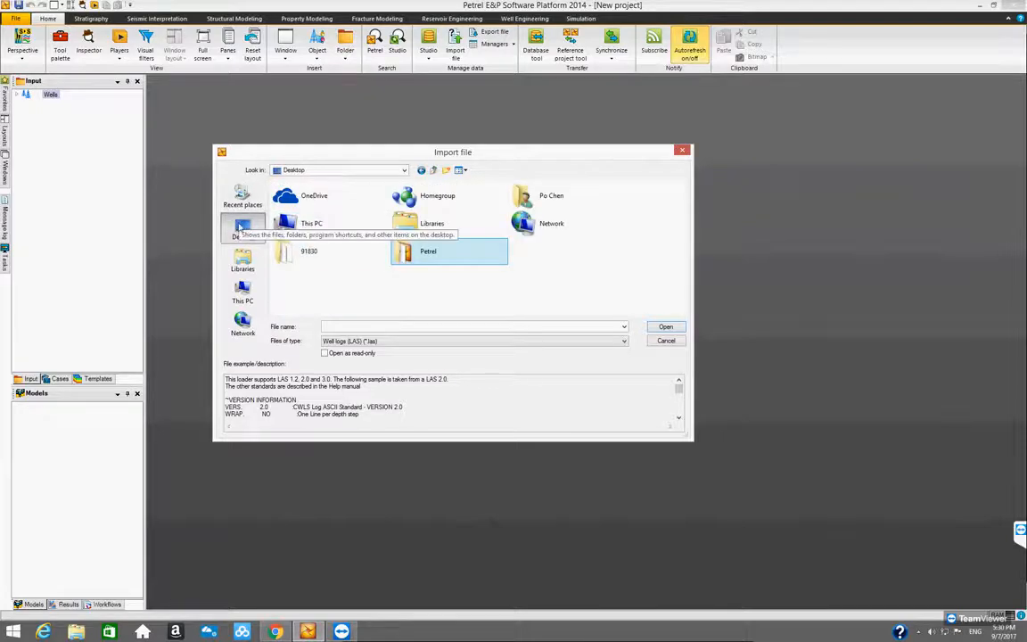
pyautogui.doubleClick(406, 250)
pyautogui.scroll(-2, 392, 285)
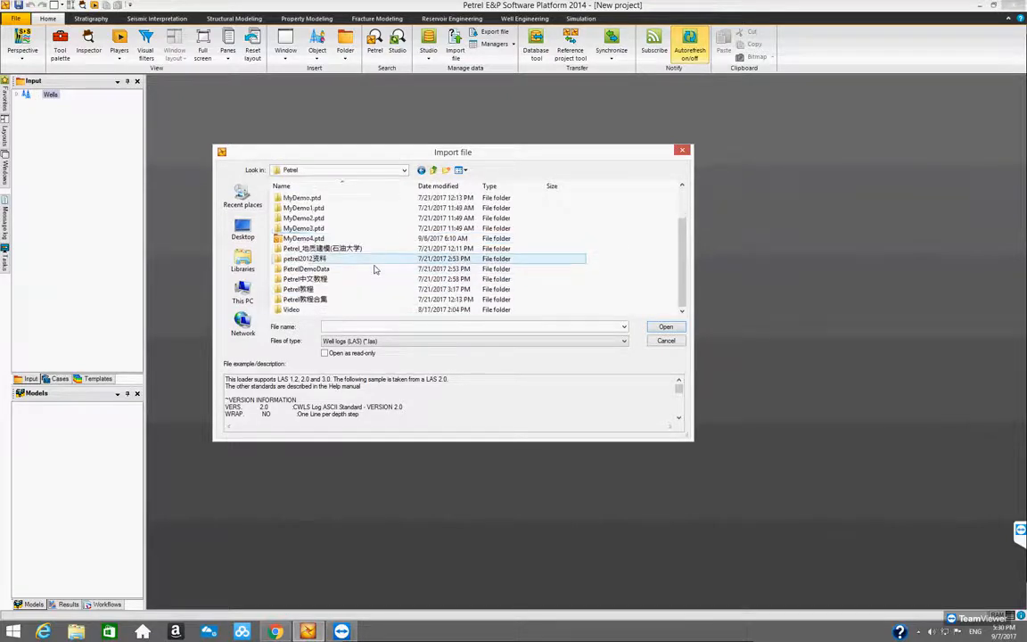
pyautogui.doubleClick(360, 268)
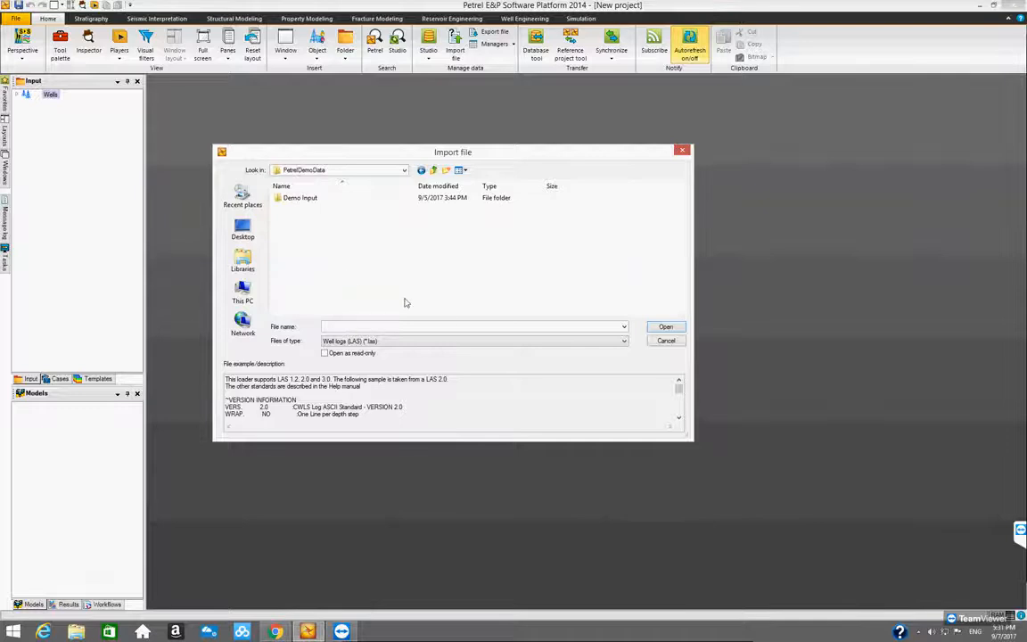
pyautogui.doubleClick(300, 198)
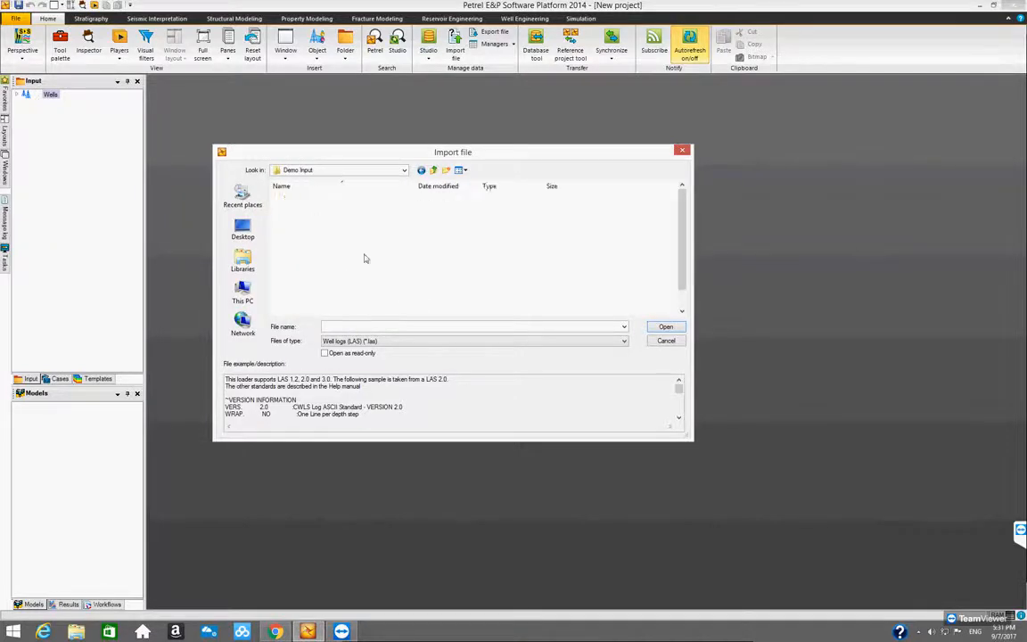
pyautogui.scroll(-1, 378, 287)
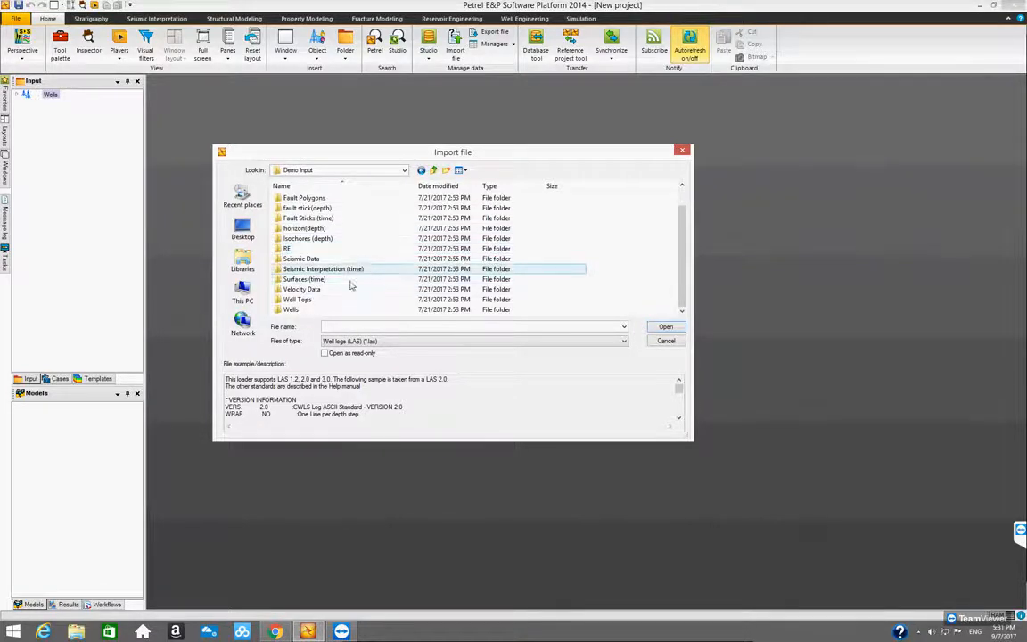
pyautogui.doubleClick(295, 309)
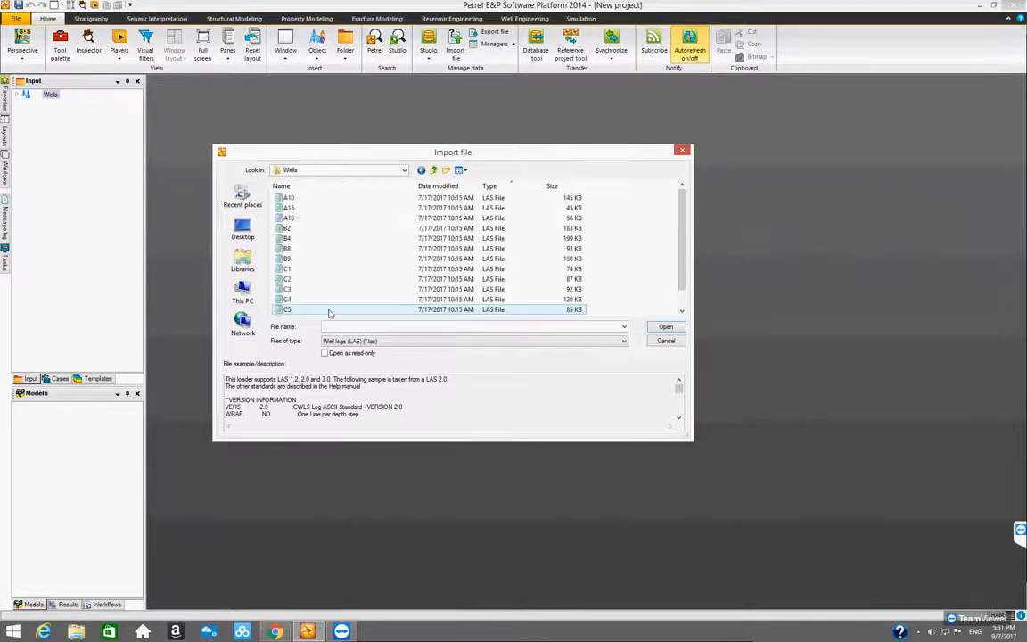
pyautogui.scroll(-1, 321, 245)
pyautogui.scroll(1, 381, 278)
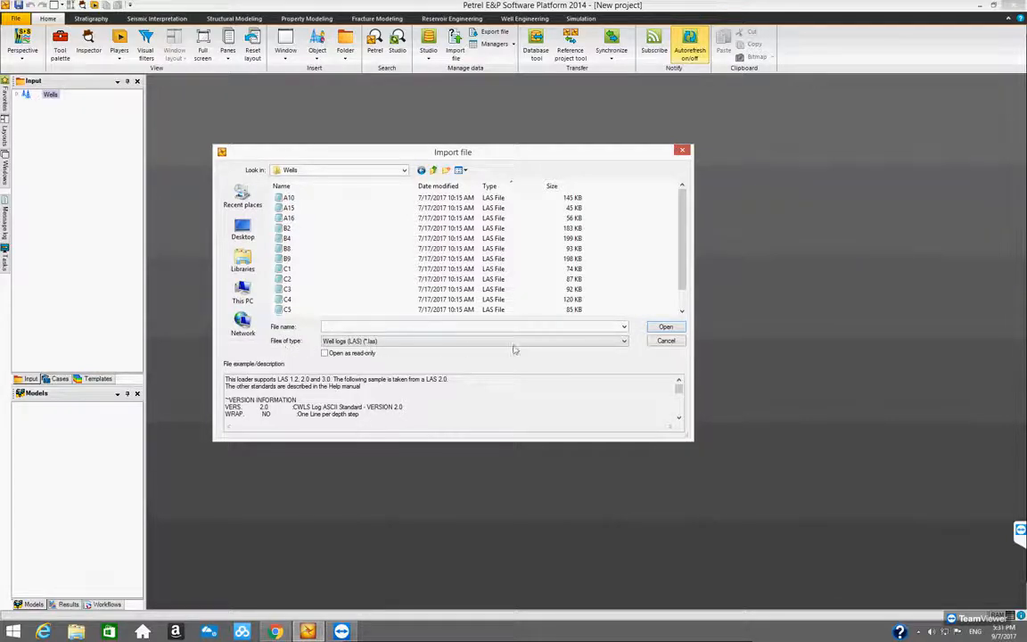
# - Set the import file type to Well heads (*.*) and open the Wellheader file for import
pyautogui.click(624, 342)
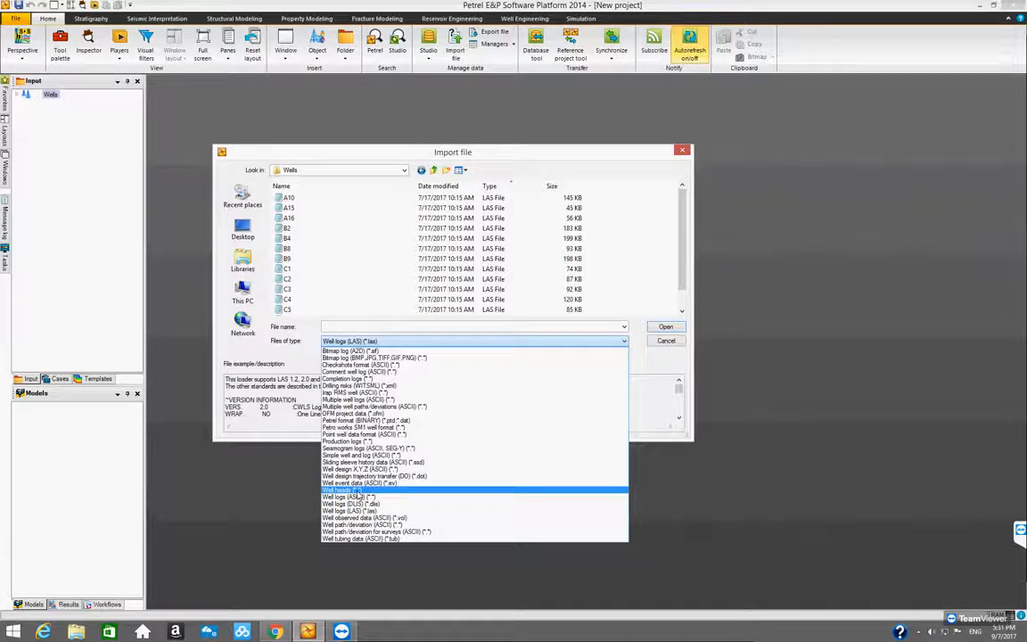
pyautogui.click(358, 491)
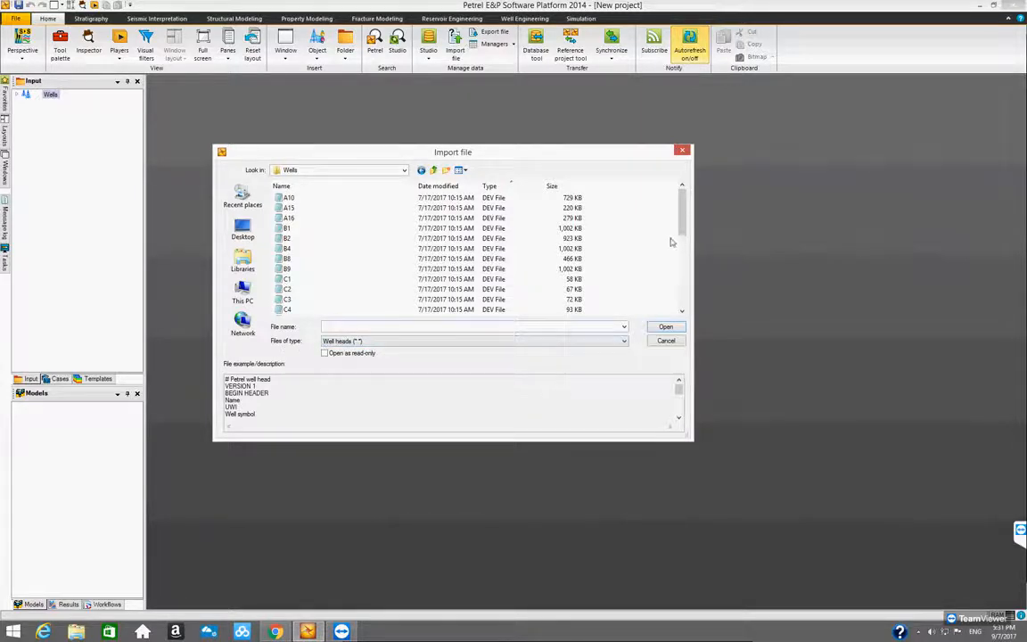
pyautogui.moveTo(683, 229); pyautogui.dragTo(688, 270)
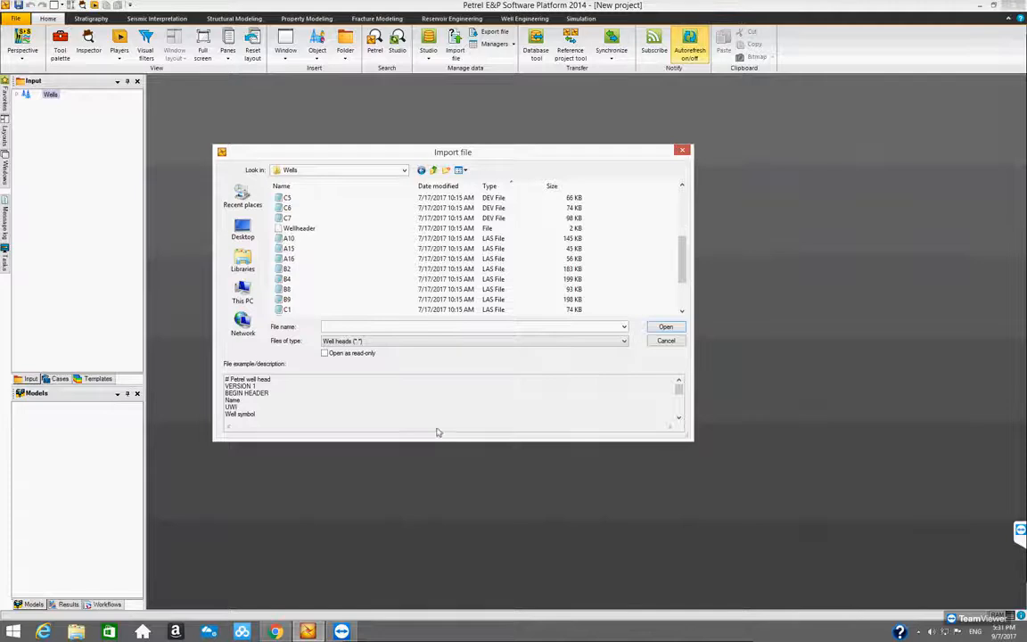
pyautogui.click(297, 230)
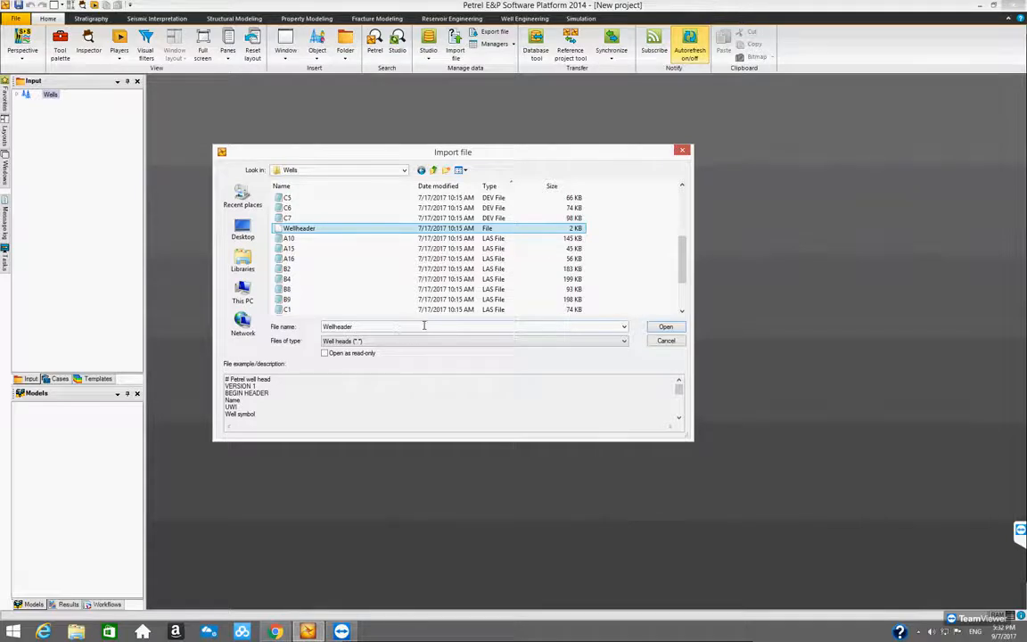
pyautogui.click(664, 327)
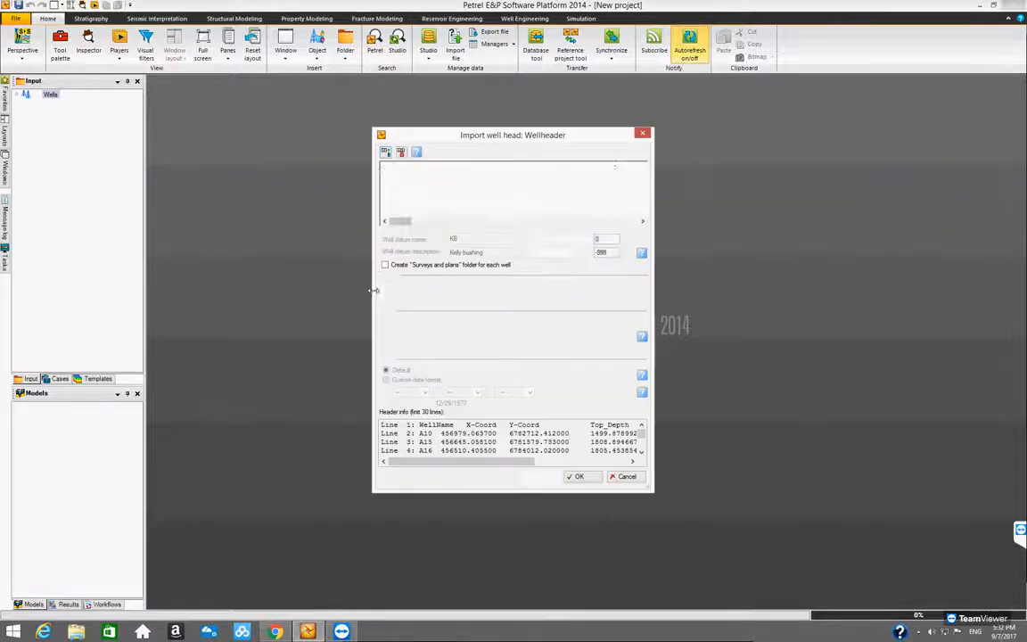
# - Enlarge the well head import dialog to show all eleven attribute columns and more header info lines
pyautogui.moveTo(367, 297); pyautogui.dragTo(195, 292)
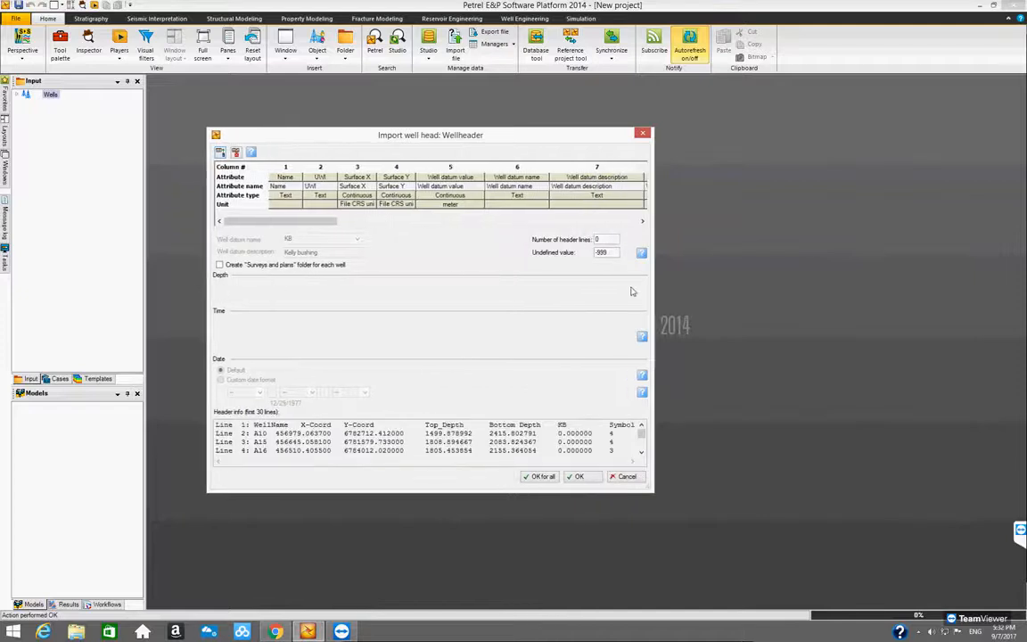
pyautogui.moveTo(652, 281); pyautogui.dragTo(972, 298)
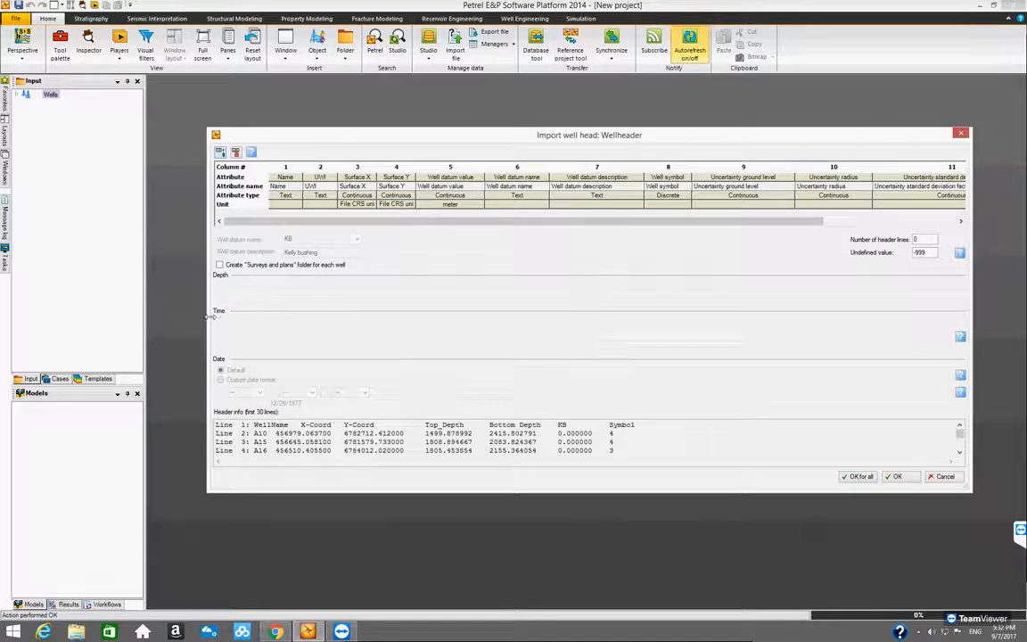
pyautogui.moveTo(148, 306)
pyautogui.mouseDown()
pyautogui.moveTo(122, 305)
pyautogui.moveTo(134, 304)
pyautogui.mouseUp()
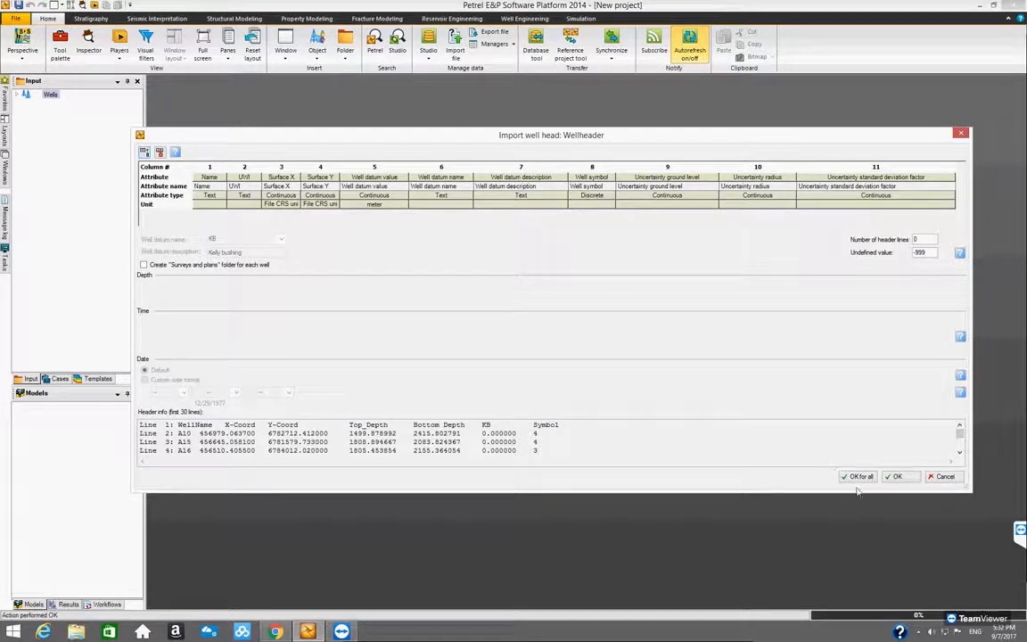
pyautogui.moveTo(862, 518); pyautogui.dragTo(862, 592)
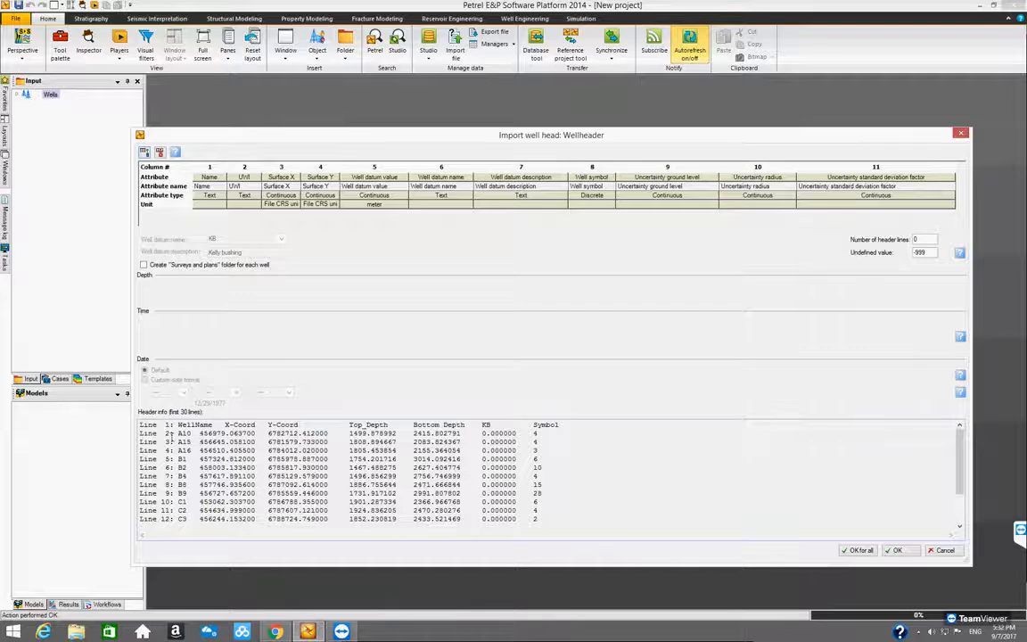
# - Examine the header info preview and the line numbers in front of its title row and well rows
pyautogui.moveTo(139, 425); pyautogui.dragTo(547, 518)
pyautogui.click(543, 518)
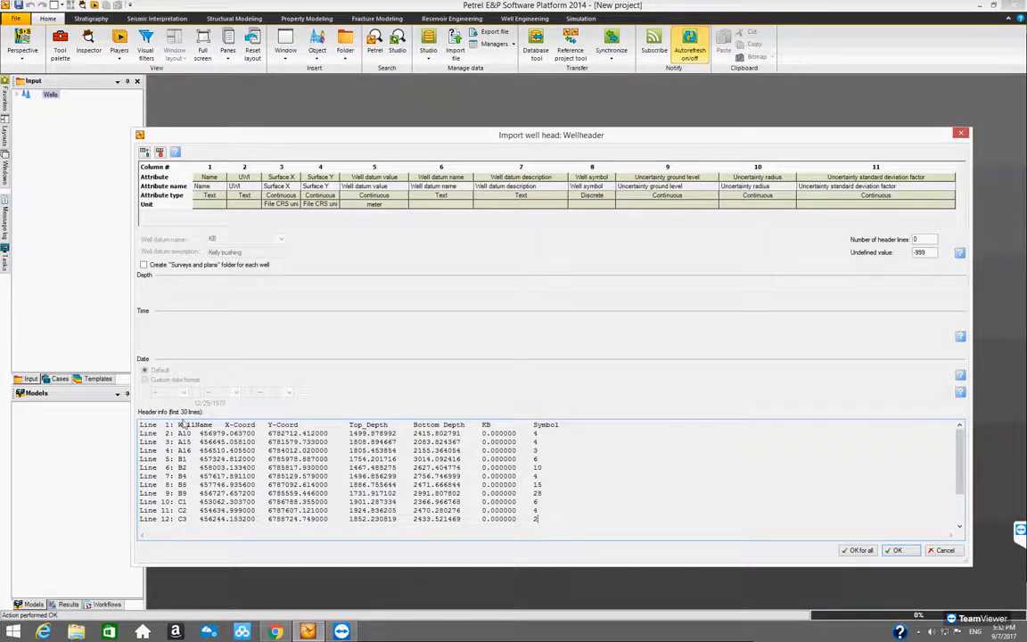
pyautogui.moveTo(139, 425)
pyautogui.mouseDown()
pyautogui.moveTo(170, 426)
pyautogui.moveTo(156, 435)
pyautogui.mouseUp()
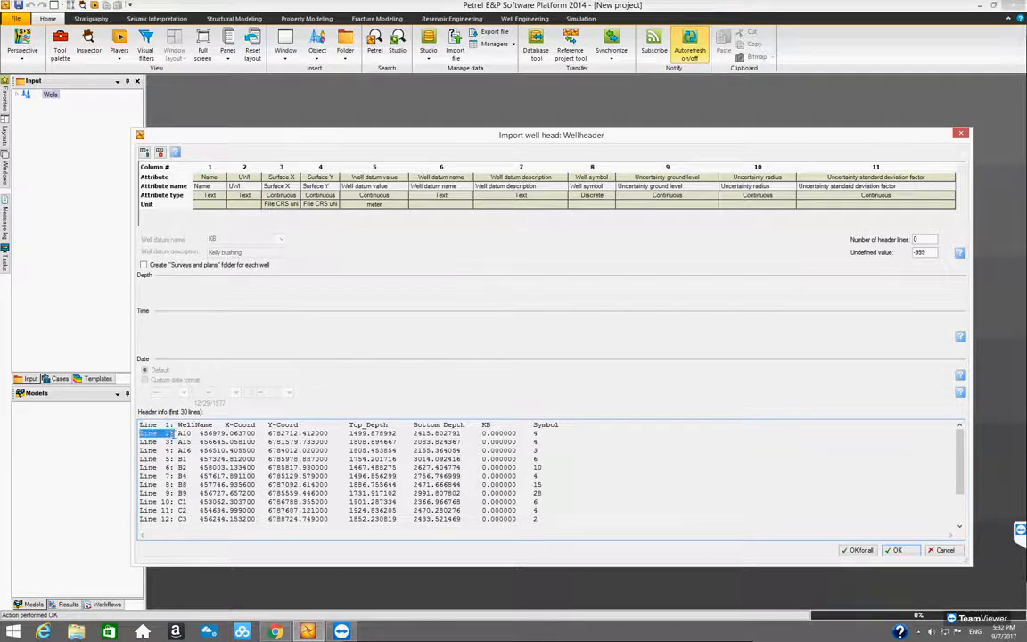
pyautogui.moveTo(140, 442); pyautogui.dragTo(171, 444)
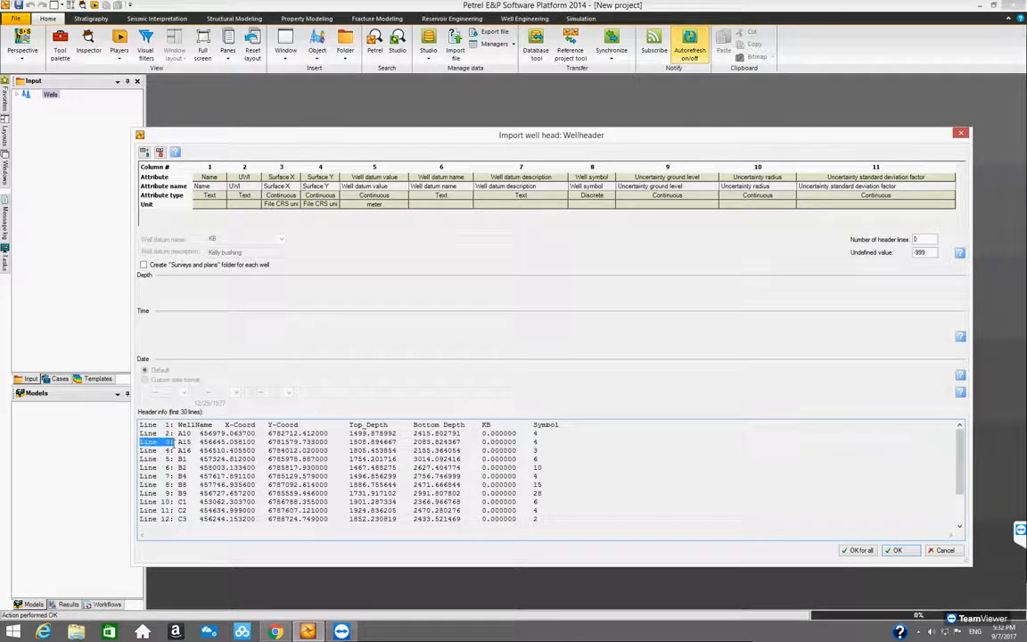
pyautogui.click(168, 450)
pyautogui.moveTo(140, 426); pyautogui.dragTo(163, 442)
pyautogui.click(168, 443)
# - Examine the Top_Depth, Bottom Depth, KB and Symbol columns of the header info, including the symbol codes of individual wells
pyautogui.doubleClick(370, 426)
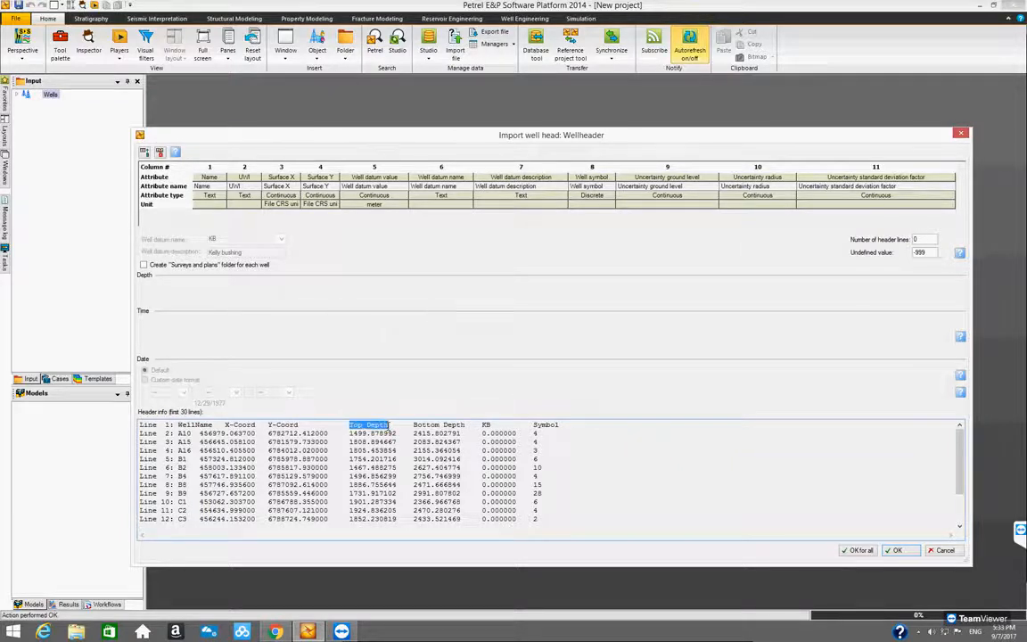
pyautogui.doubleClick(427, 425)
pyautogui.keyDown('shift'); pyautogui.click(464, 425); pyautogui.keyUp('shift')
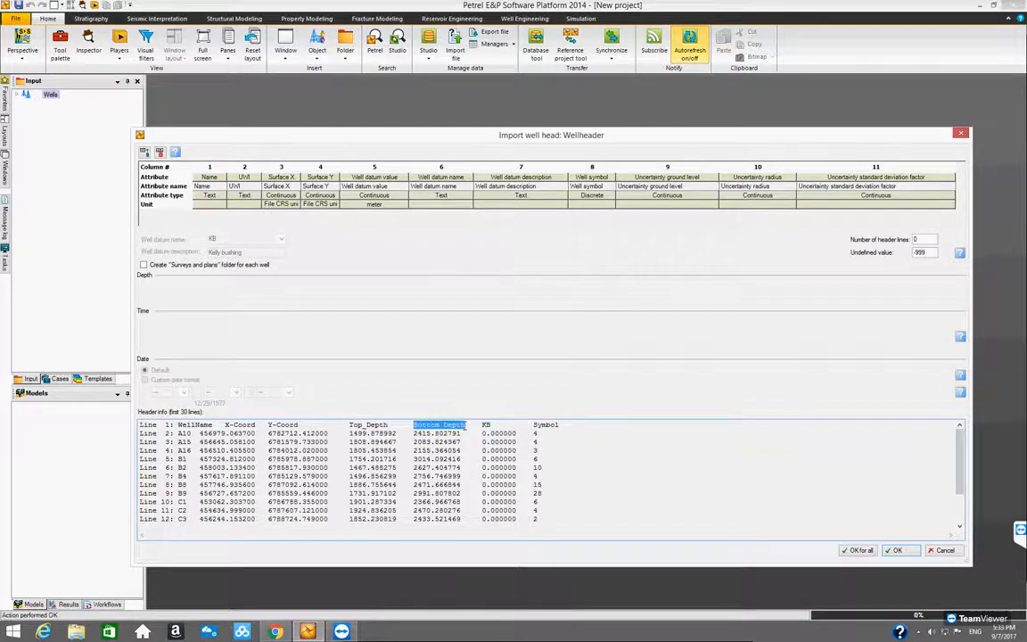
pyautogui.doubleClick(487, 425)
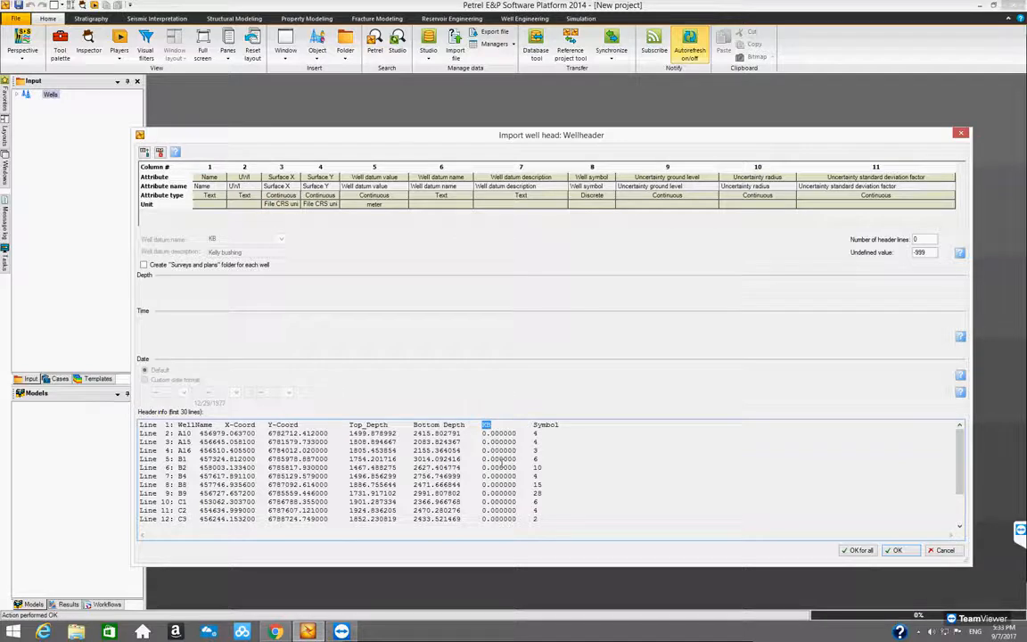
pyautogui.doubleClick(543, 426)
pyautogui.click(536, 435)
pyautogui.doubleClick(539, 468)
pyautogui.click(545, 484)
pyautogui.doubleClick(535, 434)
pyautogui.doubleClick(535, 443)
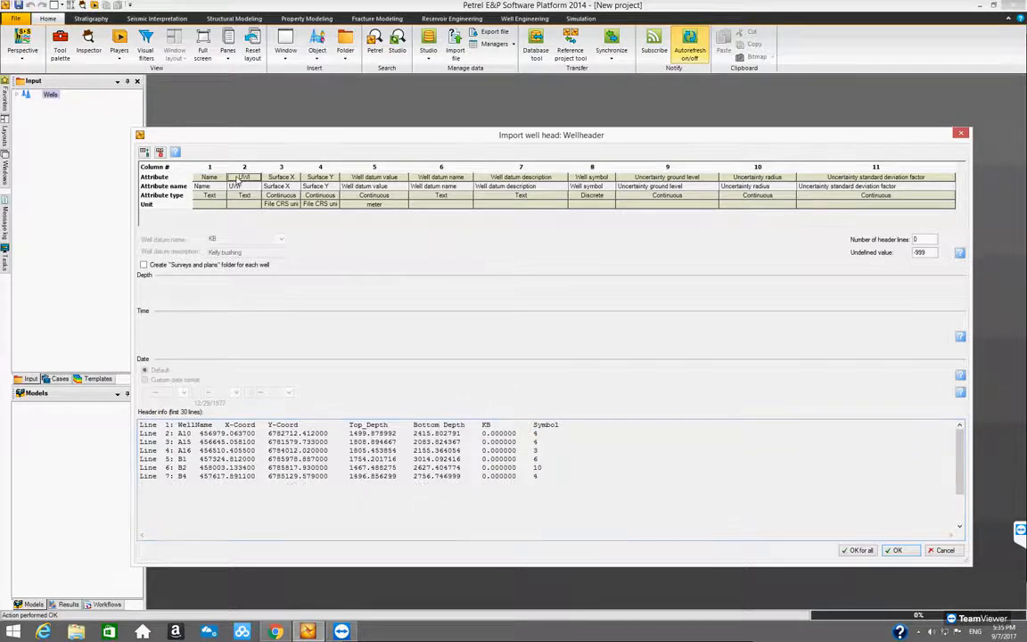
# - Assign Surface X to column 2 and Surface Y to column 3, and widen column 3
pyautogui.click(241, 178)
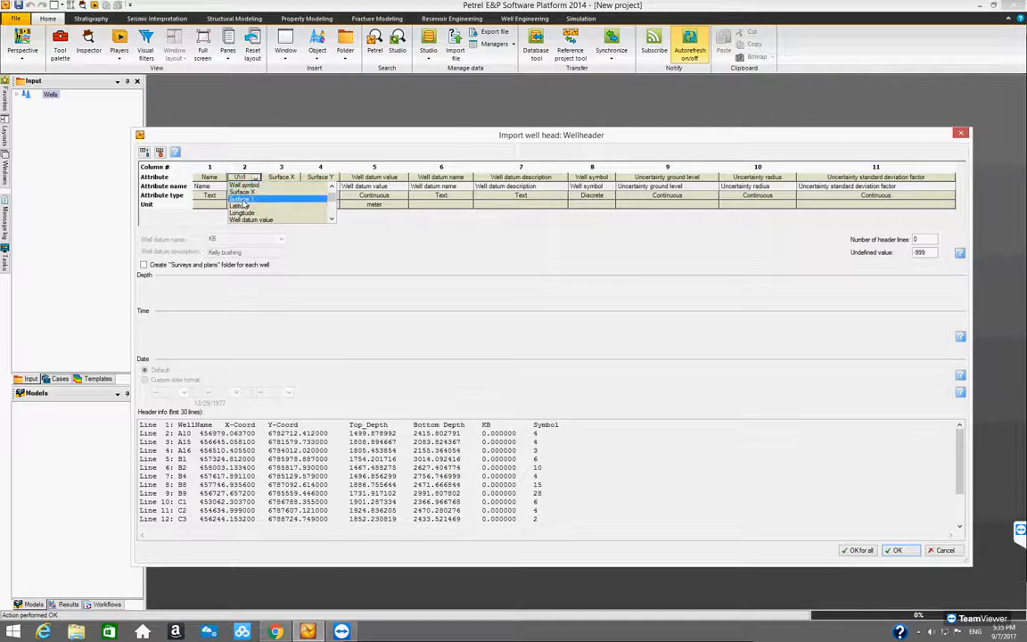
pyautogui.click(241, 192)
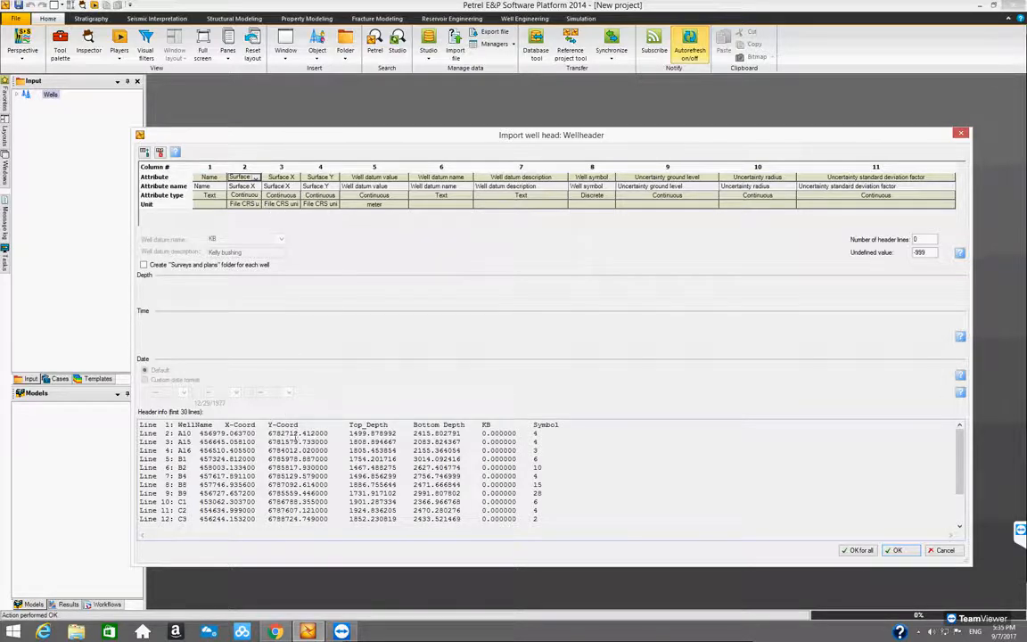
pyautogui.click(280, 178)
pyautogui.click(295, 177)
pyautogui.click(288, 217)
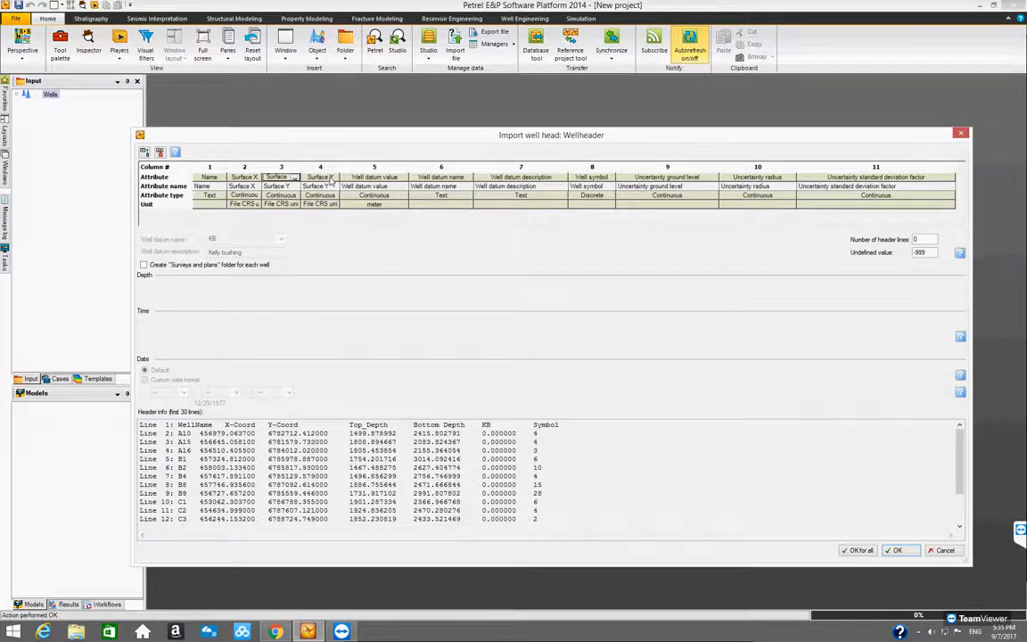
pyautogui.moveTo(301, 169); pyautogui.dragTo(317, 171)
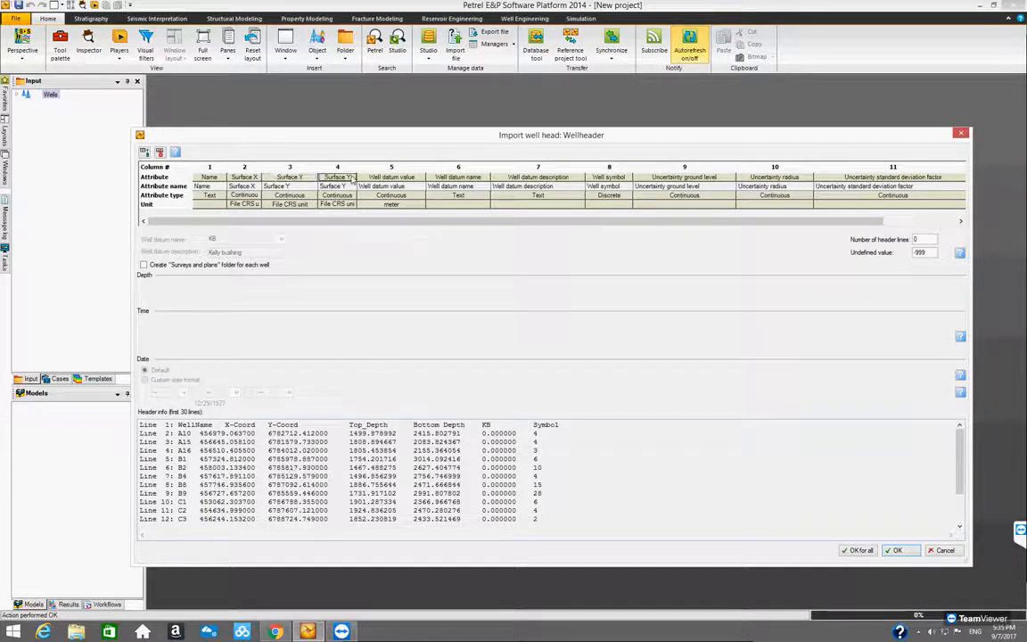
# - Assign the User attribute to column 4 and name it topDepth
pyautogui.click(354, 178)
pyautogui.scroll(-5, 379, 210)
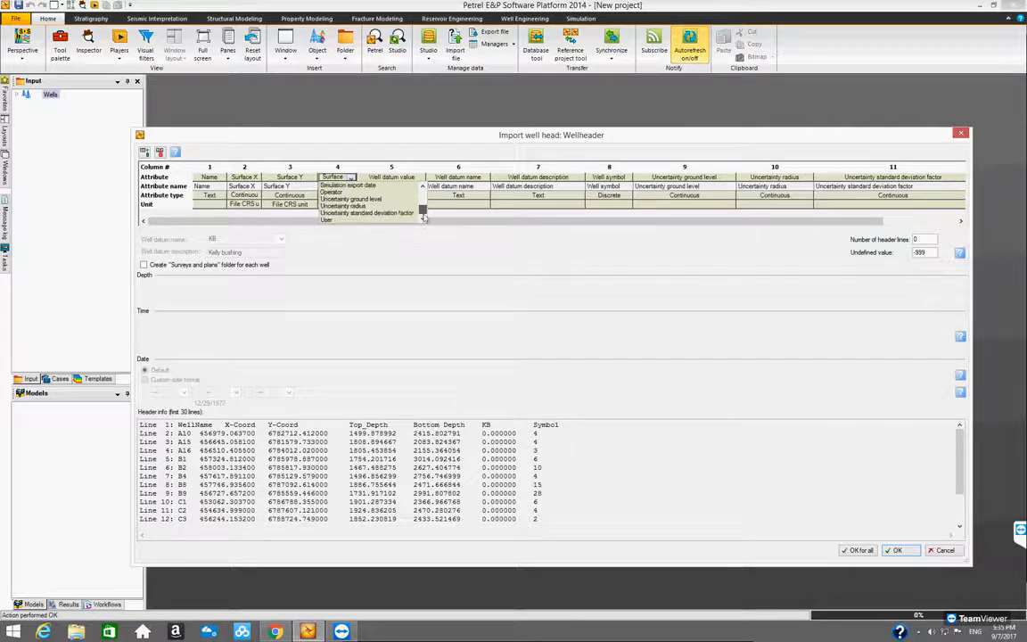
pyautogui.click(382, 219)
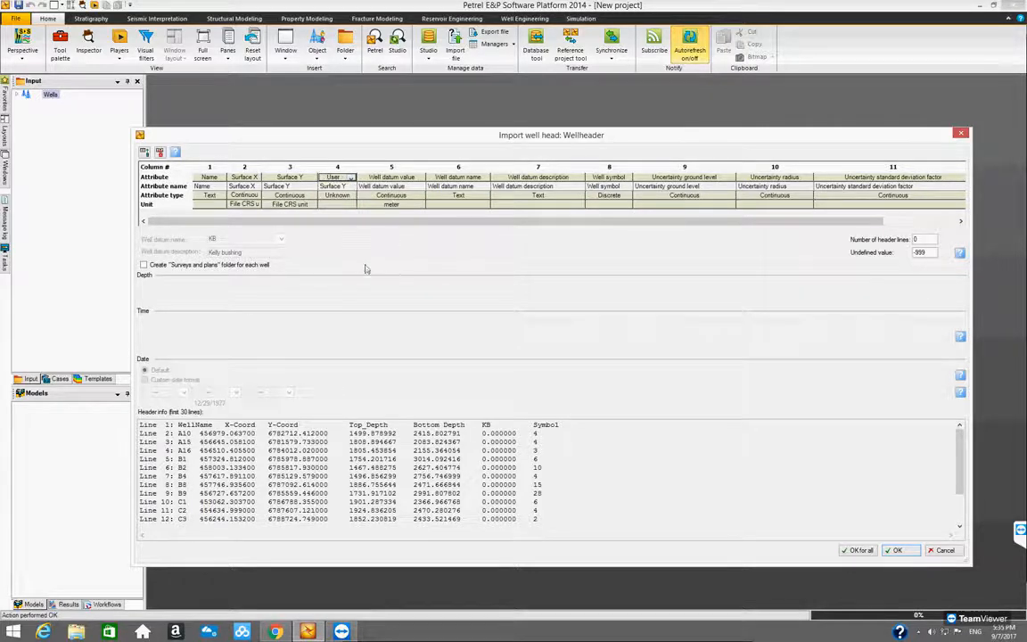
pyautogui.click(338, 185)
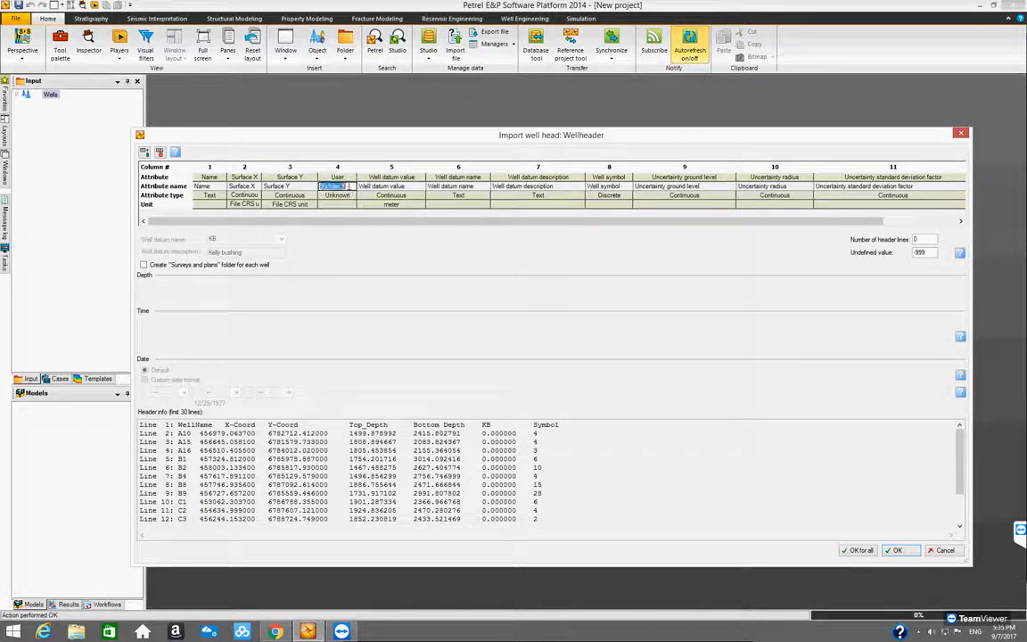
pyautogui.write('TopDepth')
# - Assign the TD (MD) attribute to column 5 for the bottom depth values
pyautogui.click(406, 179)
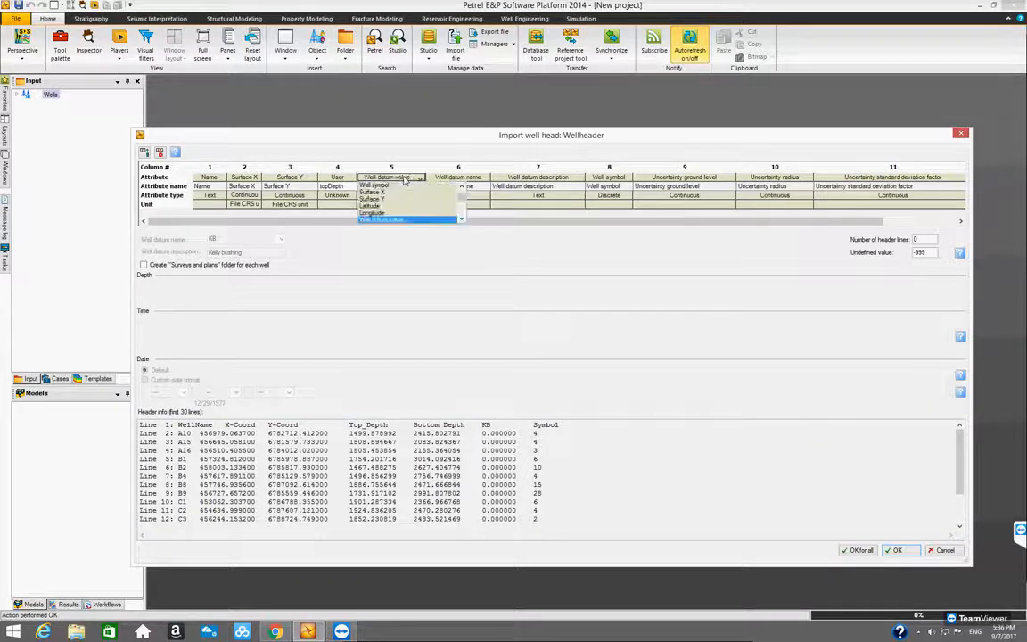
pyautogui.click(461, 219)
pyautogui.scroll(-3, 428, 212)
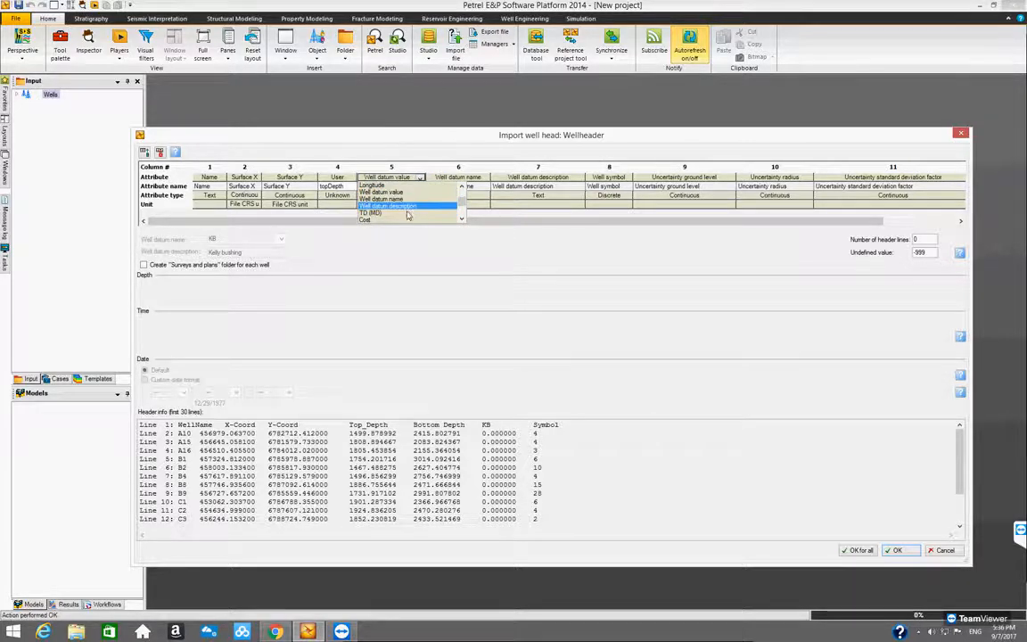
pyautogui.click(426, 213)
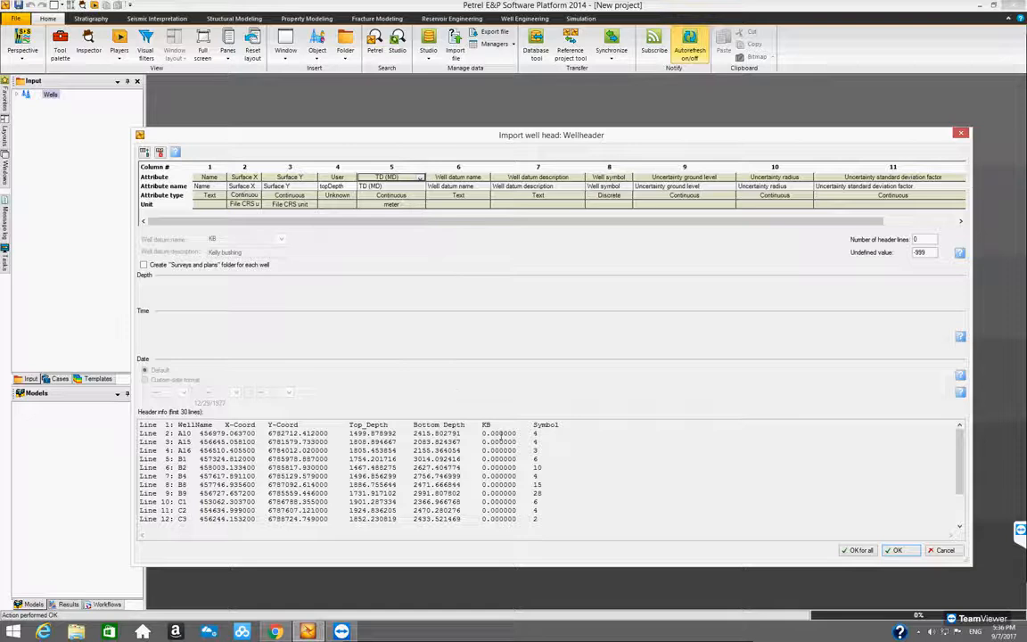
# - Assign the Well datum value attribute to column 6 for the KB values
pyautogui.click(473, 178)
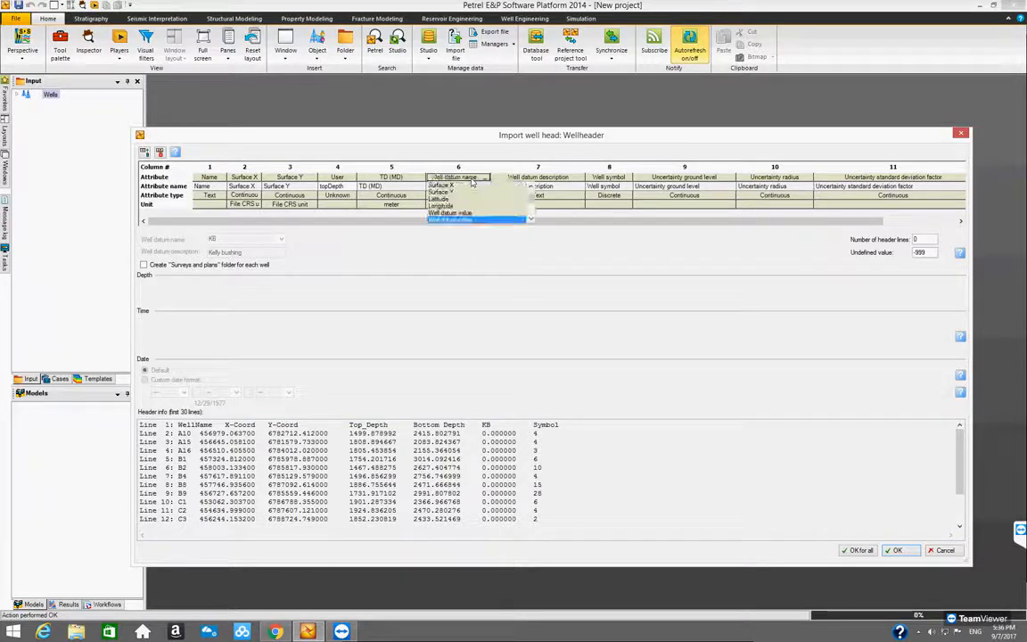
pyautogui.scroll(-1, 499, 198)
pyautogui.scroll(-1, 505, 201)
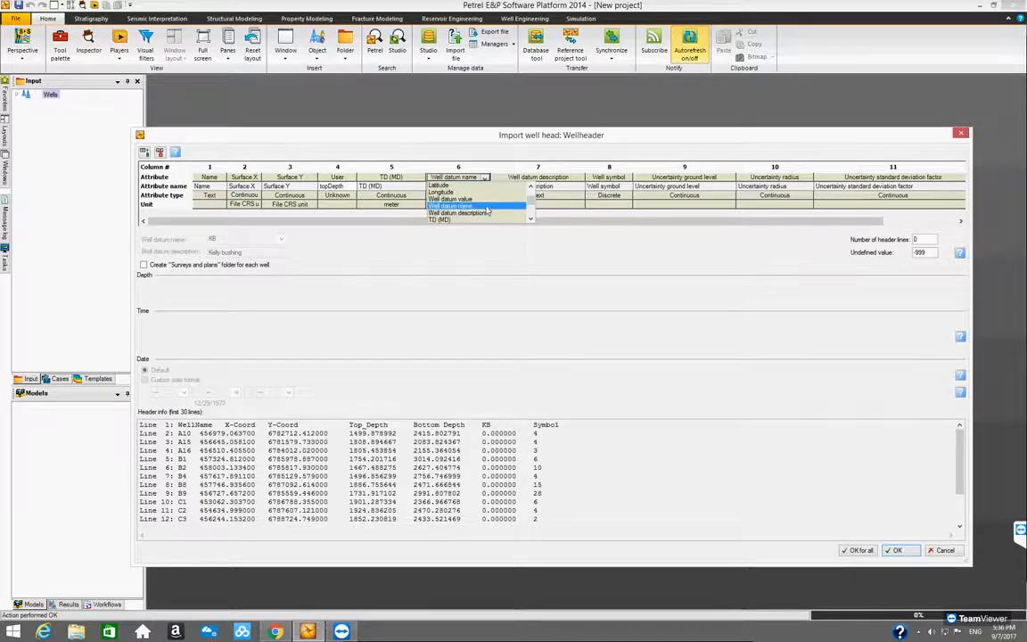
pyautogui.click(486, 202)
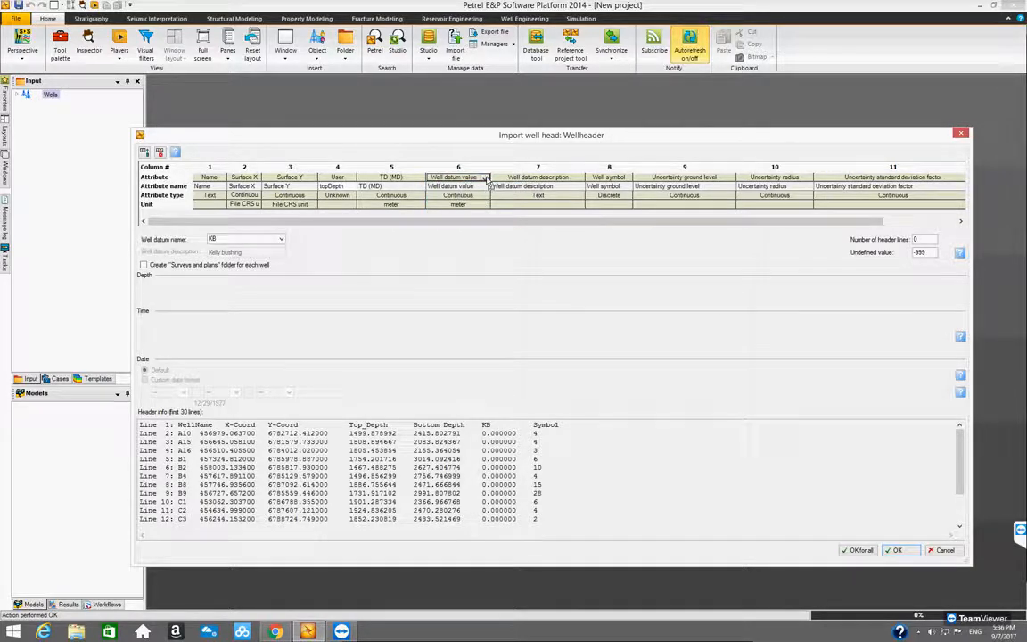
# - Look through the attribute types available for column 6, keeping Well datum value
pyautogui.click(486, 179)
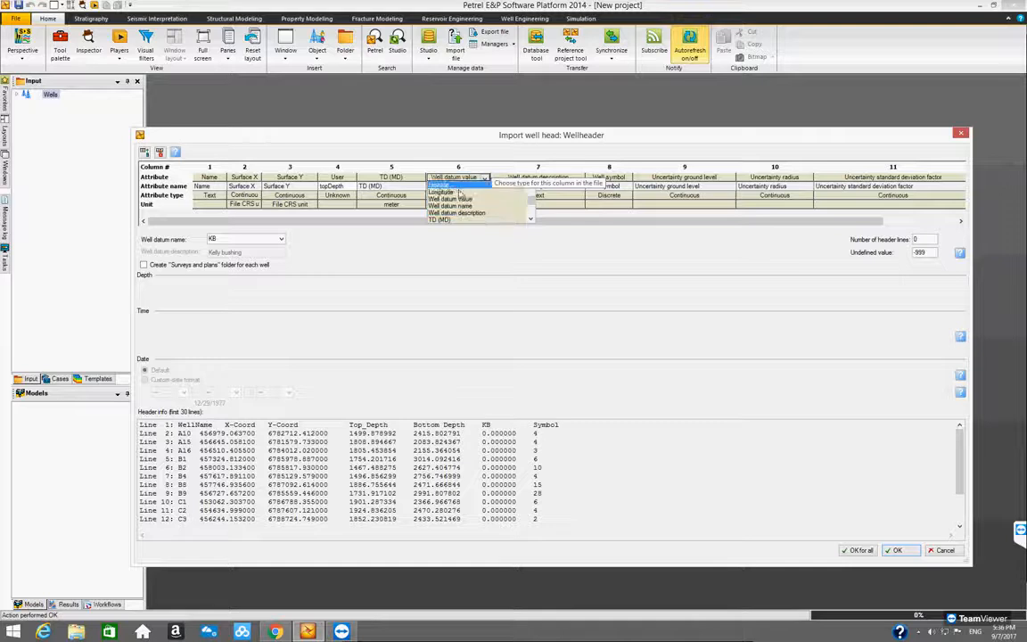
pyautogui.moveTo(531, 202); pyautogui.dragTo(529, 194)
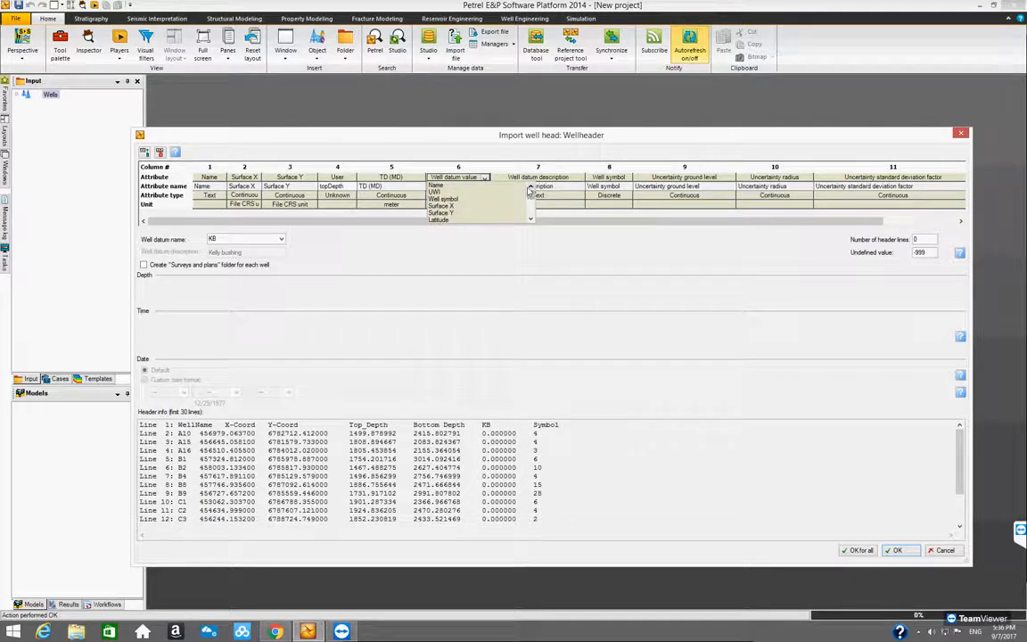
pyautogui.scroll(-1, 481, 208)
pyautogui.scroll(-4, 481, 209)
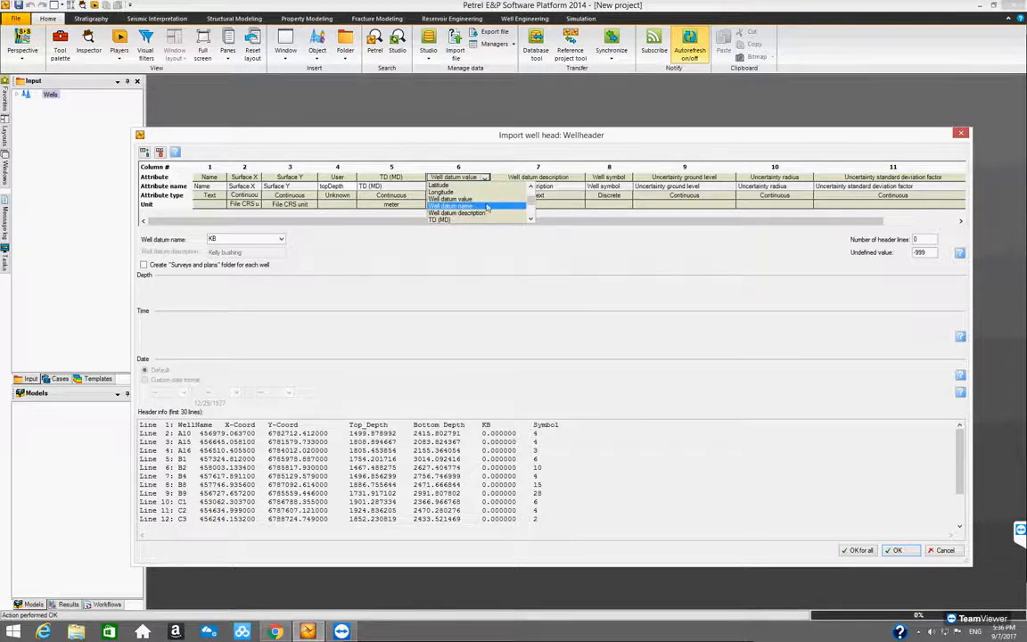
pyautogui.scroll(-4, 488, 207)
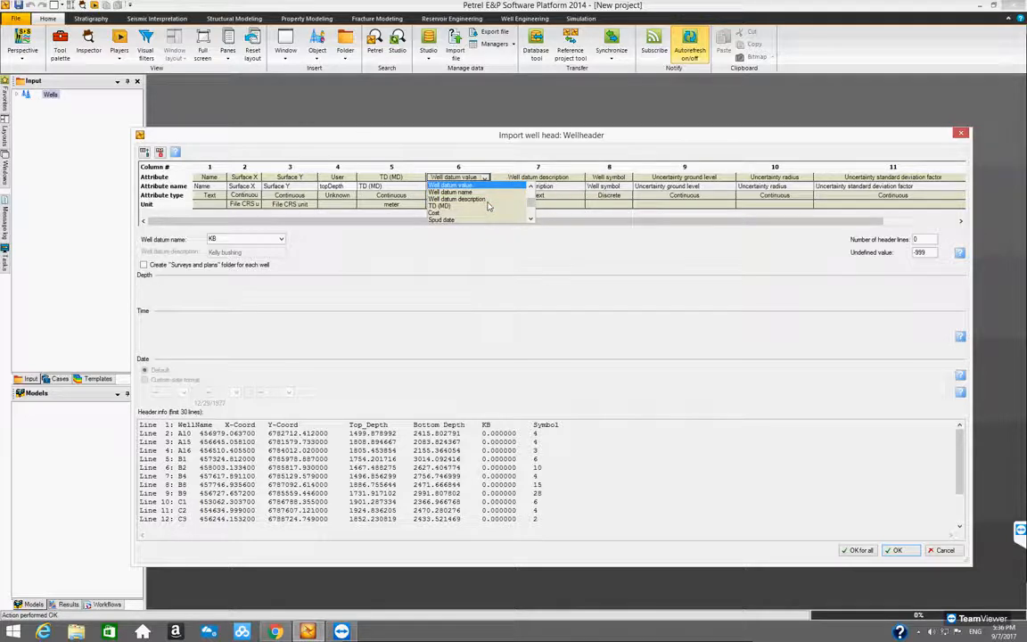
pyautogui.scroll(-5, 488, 207)
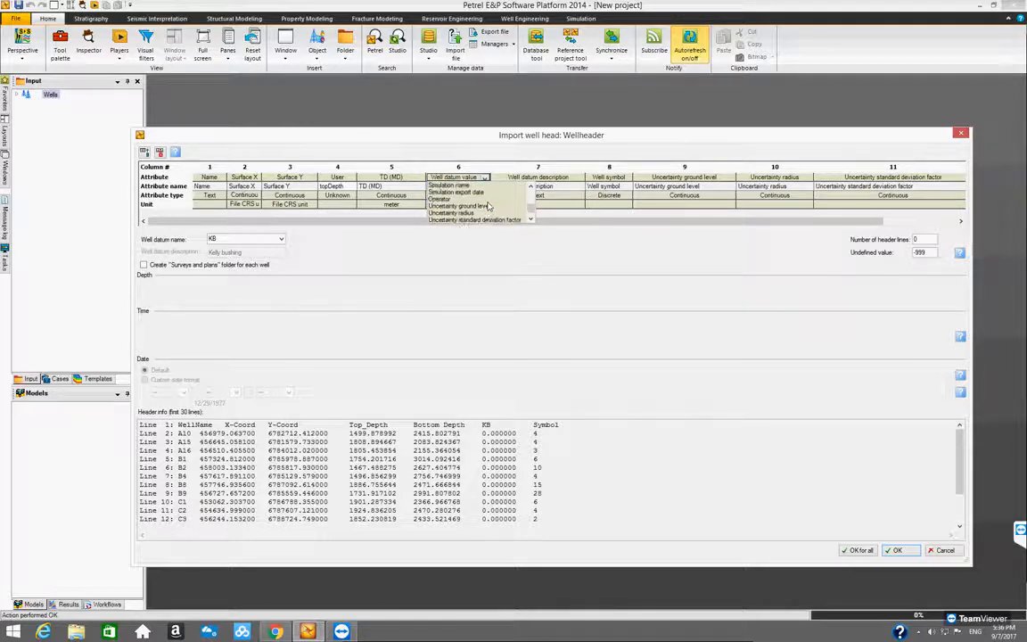
pyautogui.click(478, 164)
pyautogui.click(479, 165)
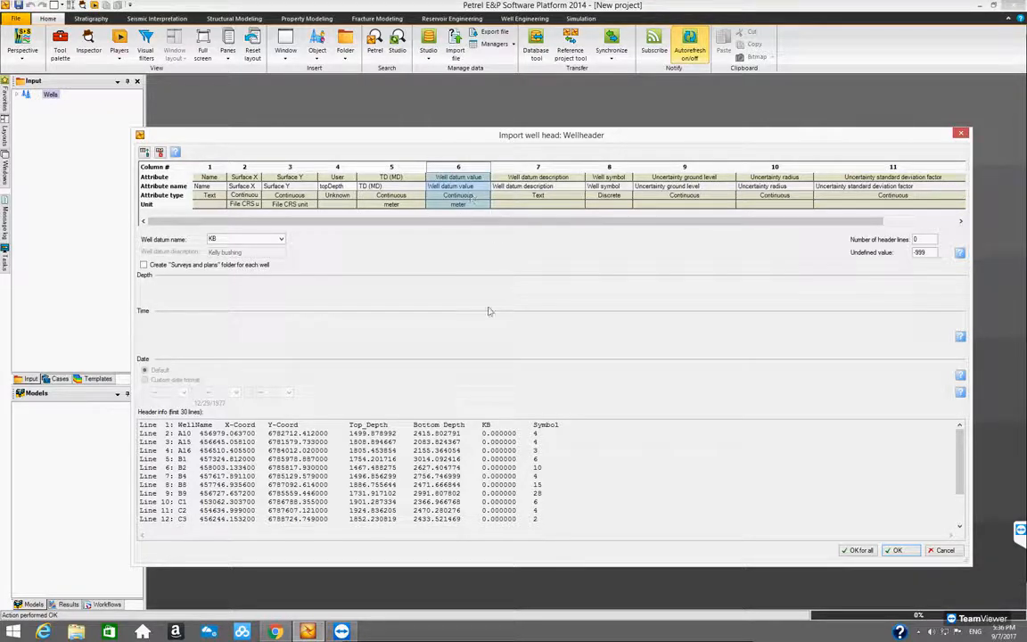
# - Assign the Well symbol attribute to column 7 to match the Symbol column of the header info
pyautogui.moveTo(535, 428); pyautogui.dragTo(564, 429)
pyautogui.click(569, 430)
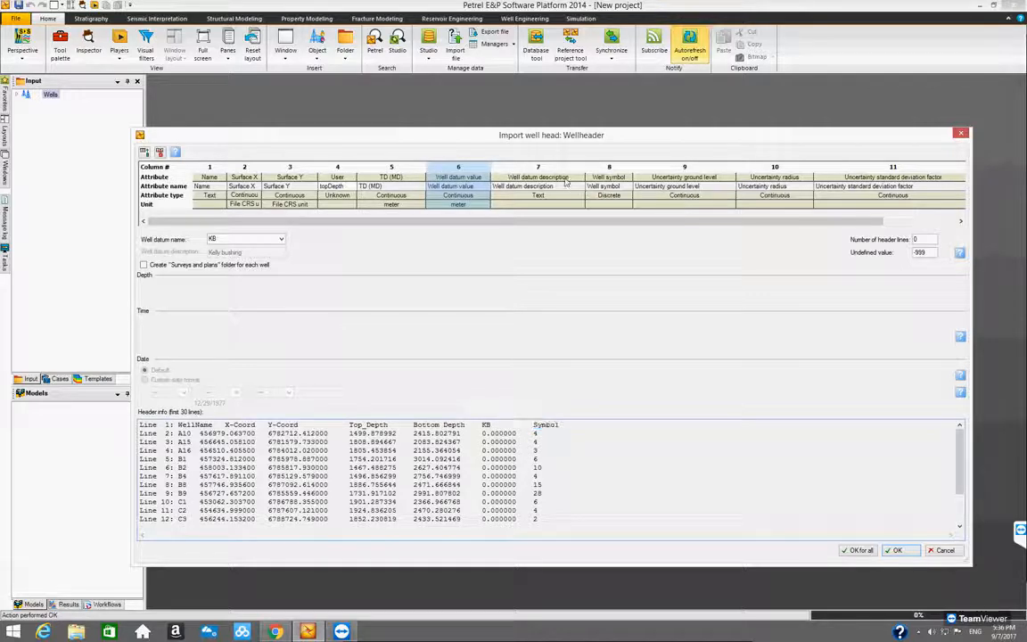
pyautogui.click(566, 178)
pyautogui.scroll(-1, 562, 207)
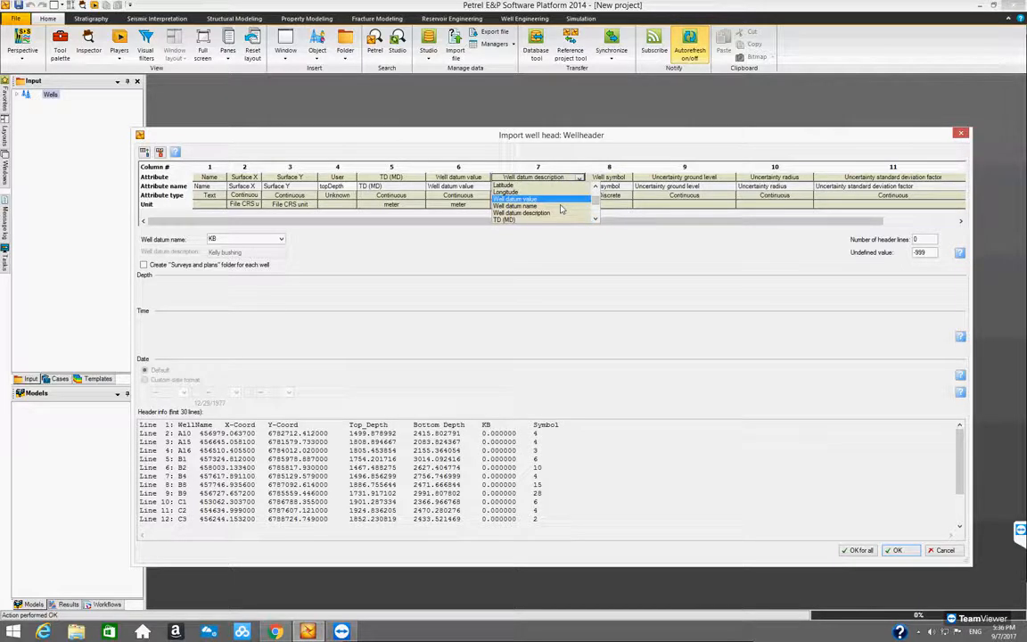
pyautogui.scroll(2, 562, 208)
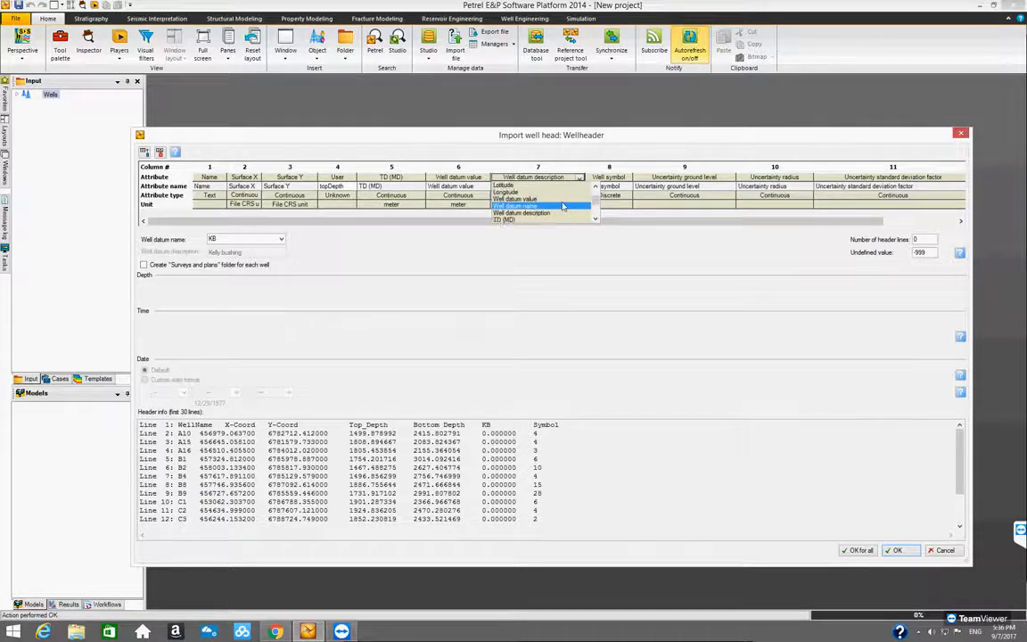
pyautogui.scroll(2, 564, 206)
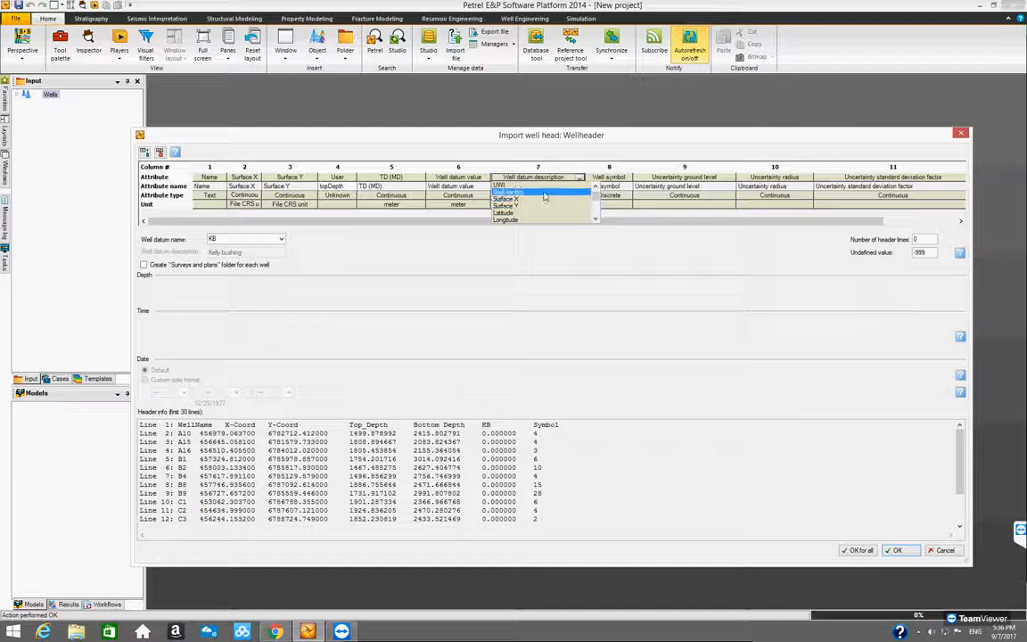
pyautogui.click(544, 193)
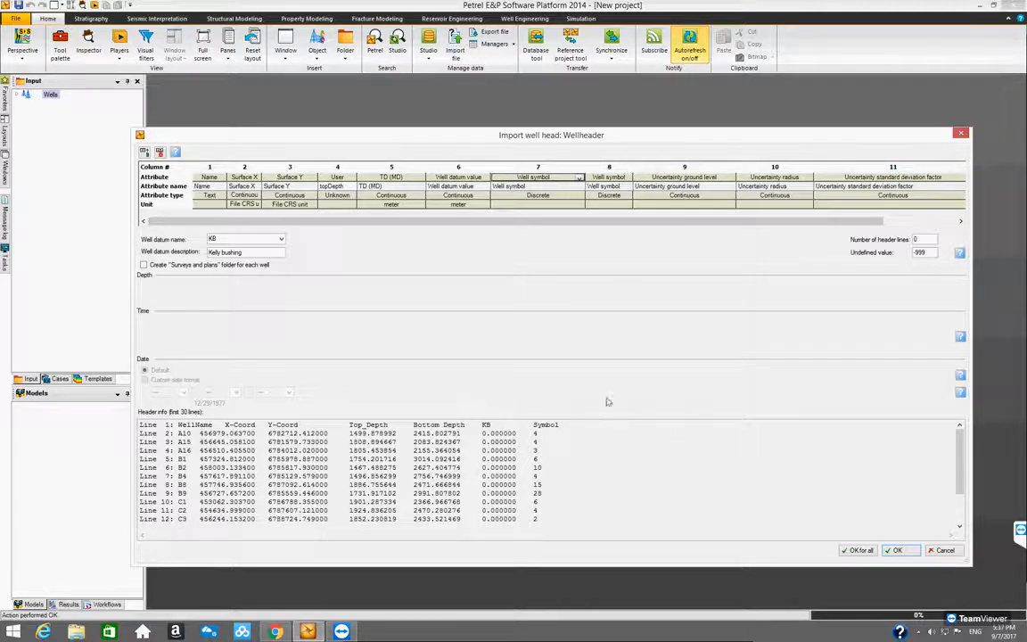
# - Delete the surplus attribute columns 8 to 11 from the import table
pyautogui.click(618, 168)
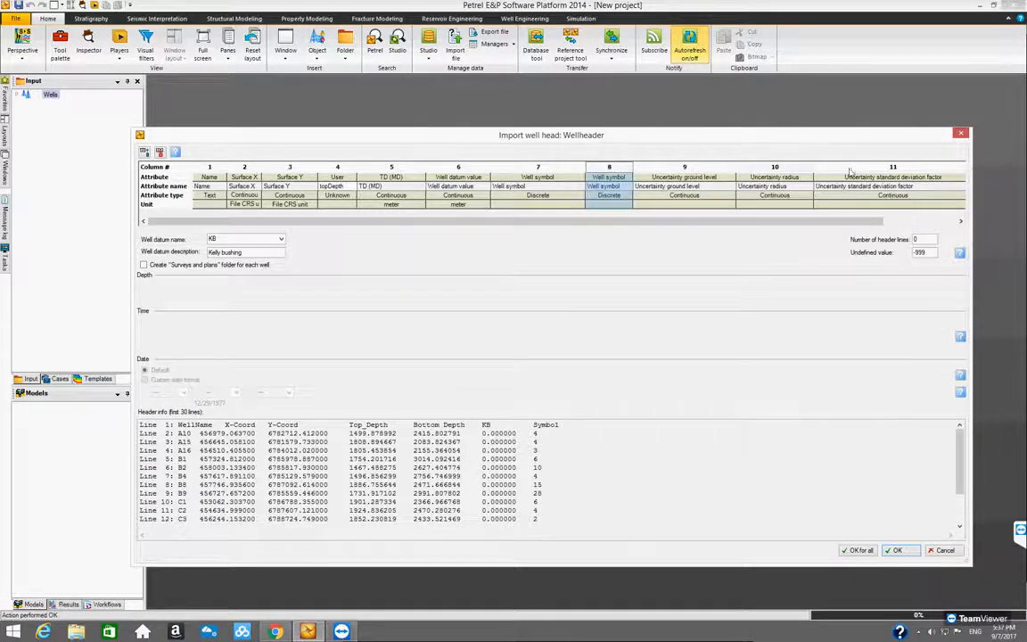
pyautogui.keyDown('shift'); pyautogui.click(894, 167); pyautogui.keyUp('shift')
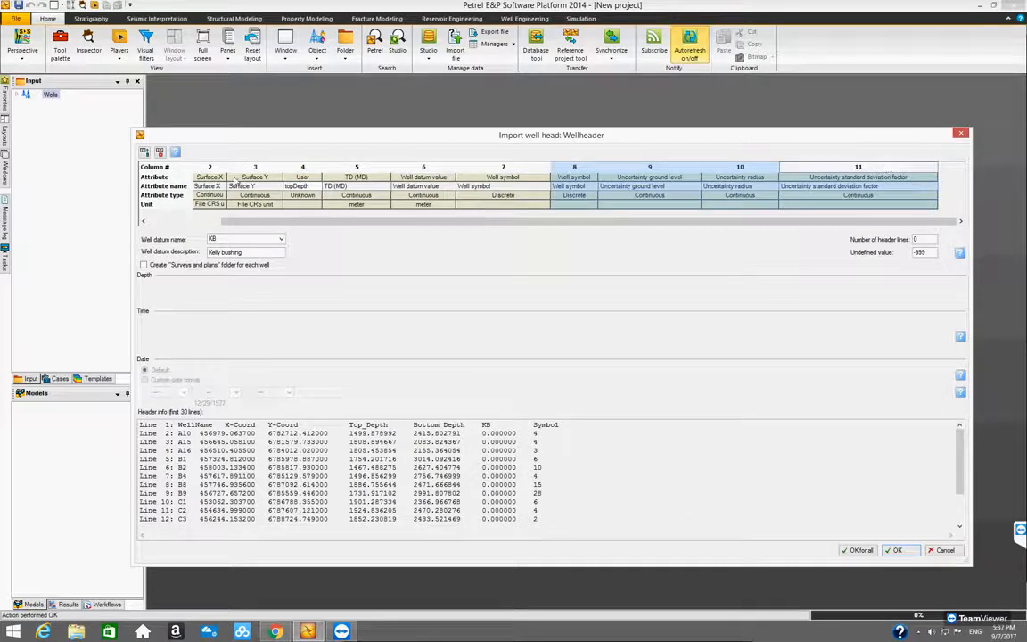
pyautogui.click(158, 152)
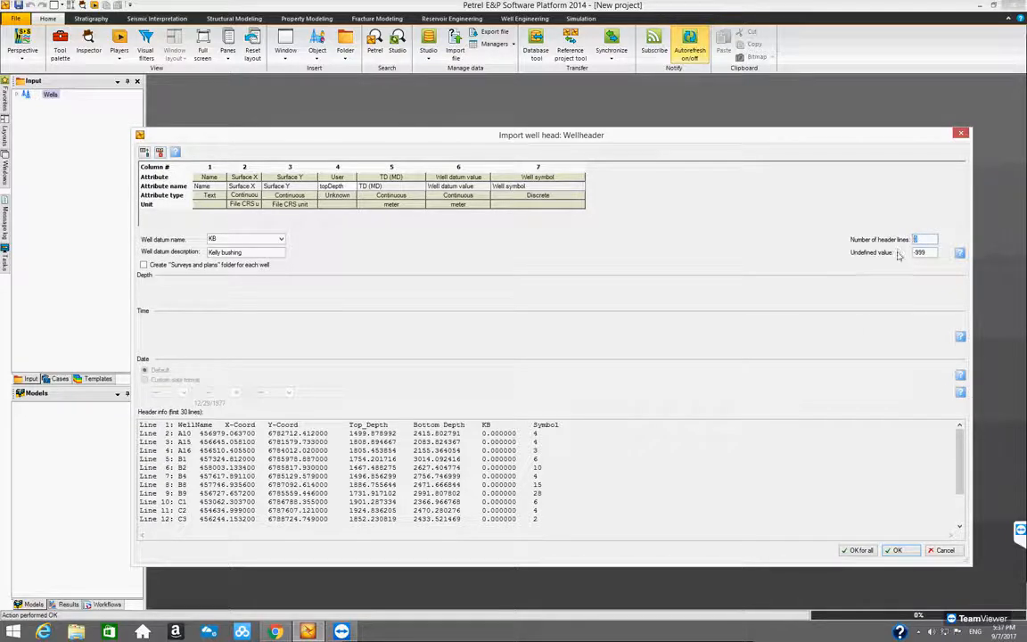
# - Set the number of header lines to 1 and import the well heads with the ED50-UTM31 file CRS
pyautogui.write('1')
pyautogui.moveTo(178, 425); pyautogui.dragTo(556, 425)
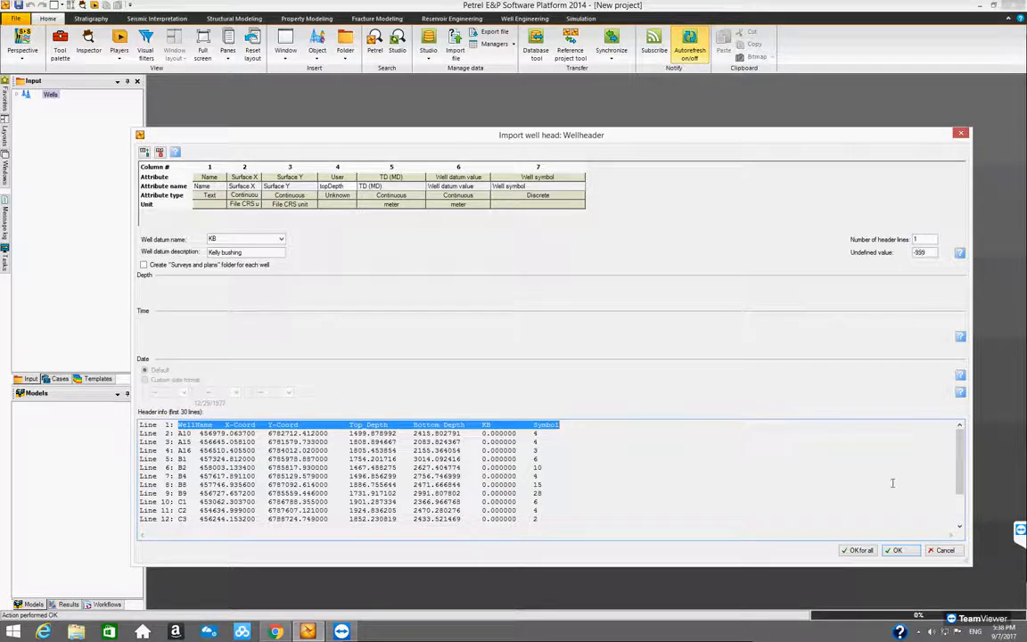
pyautogui.click(899, 551)
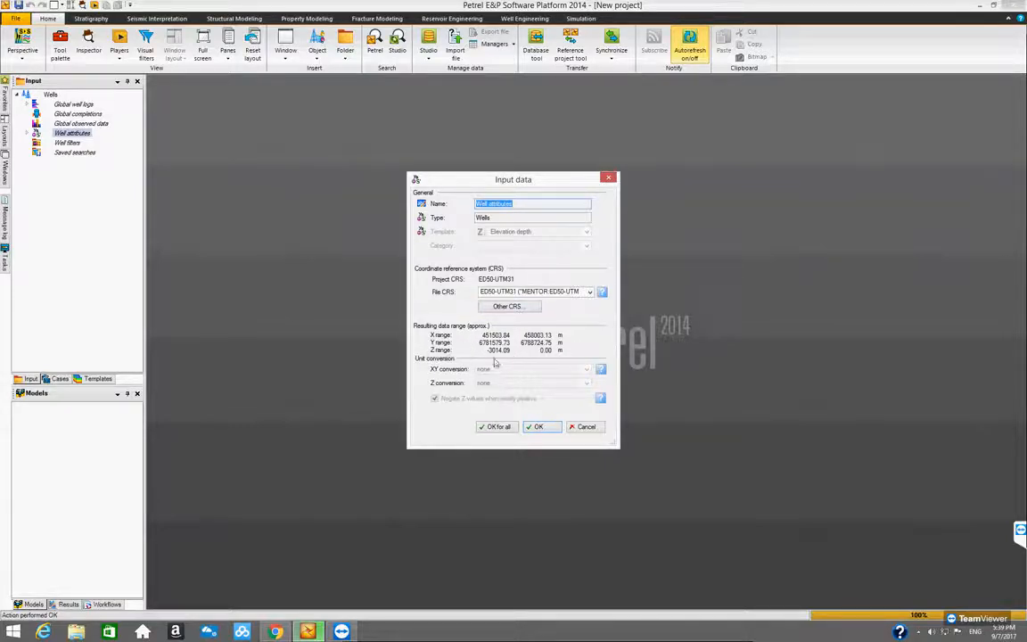
pyautogui.click(538, 427)
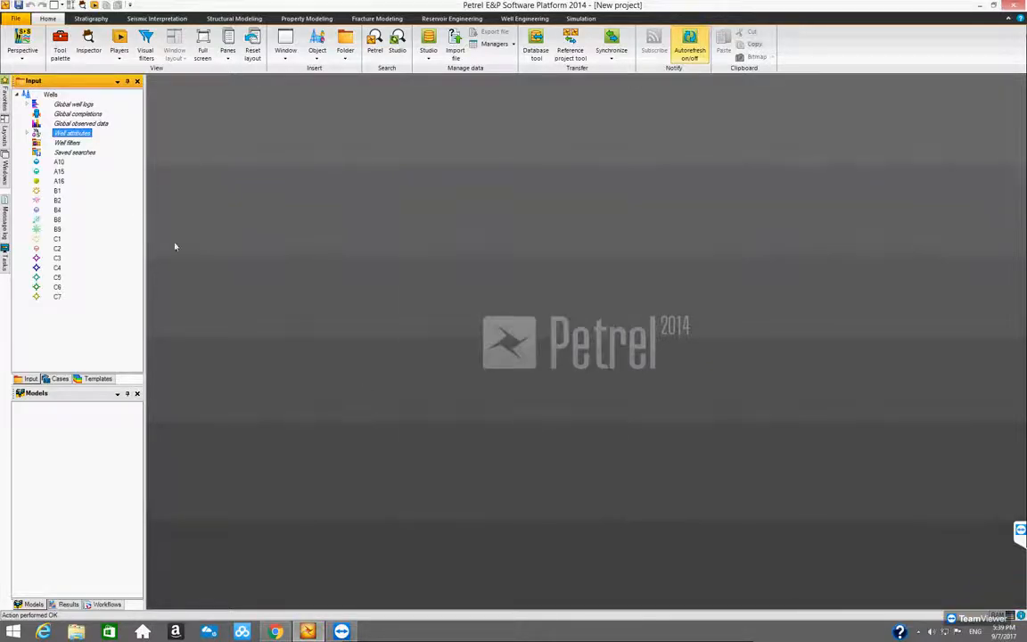
# - Inspect the imported wells A10, A15, A16 and B1 and their symbols in the Wells folder
pyautogui.click(59, 162)
pyautogui.click(59, 171)
pyautogui.click(59, 181)
pyautogui.click(57, 191)
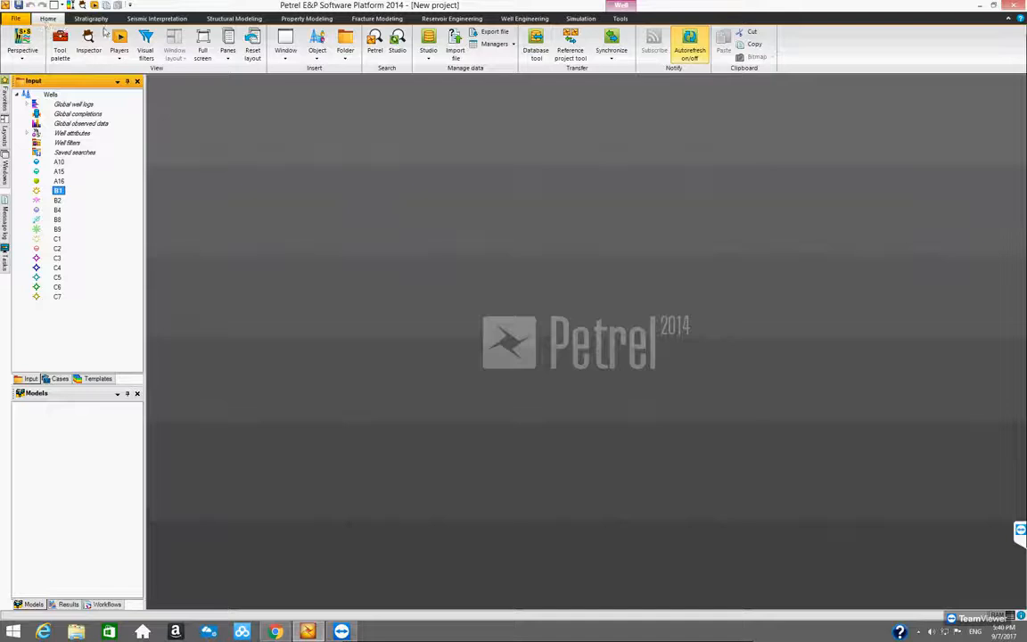
# - Open a new 3D window
pyautogui.click(285, 59)
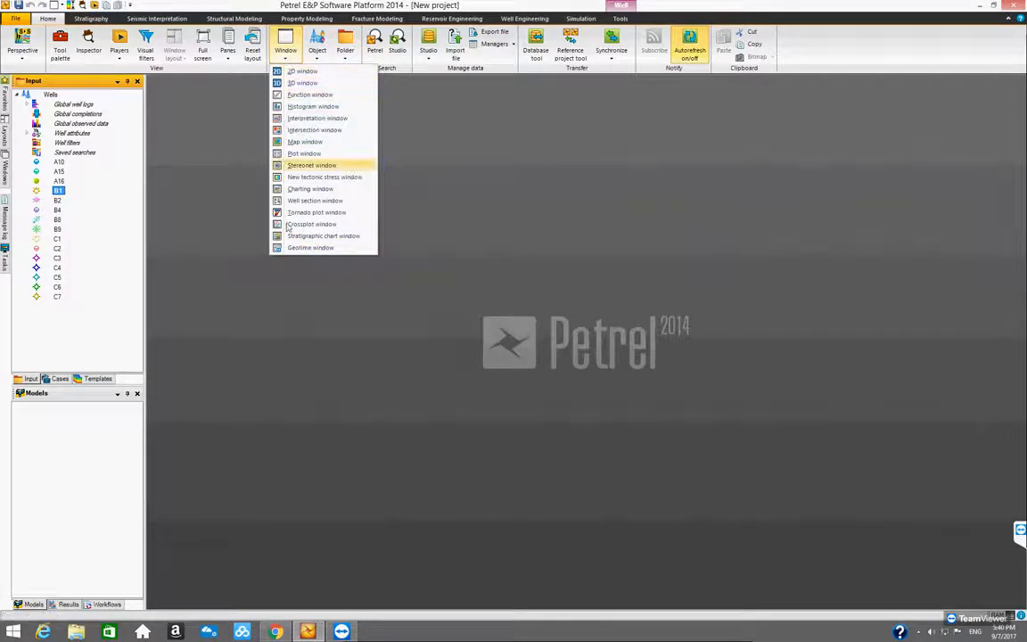
pyautogui.click(286, 59)
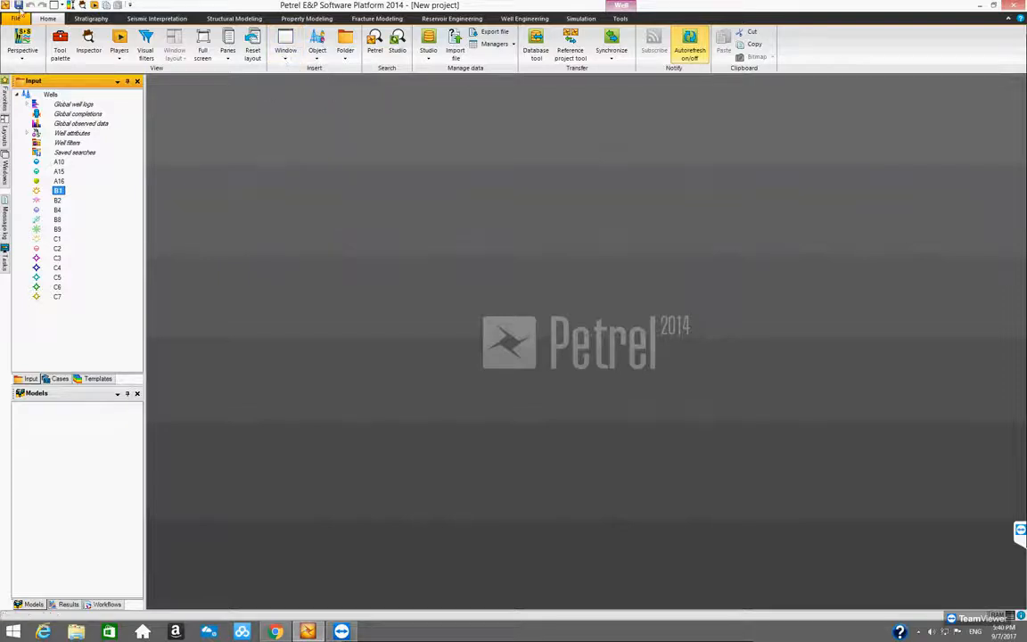
pyautogui.click(86, 20)
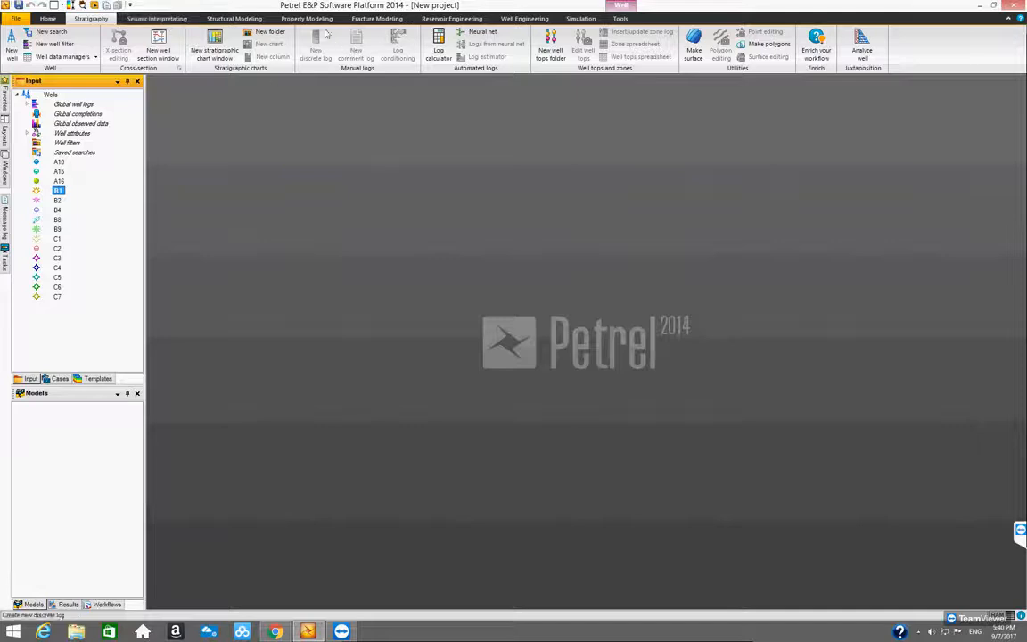
pyautogui.click(60, 7)
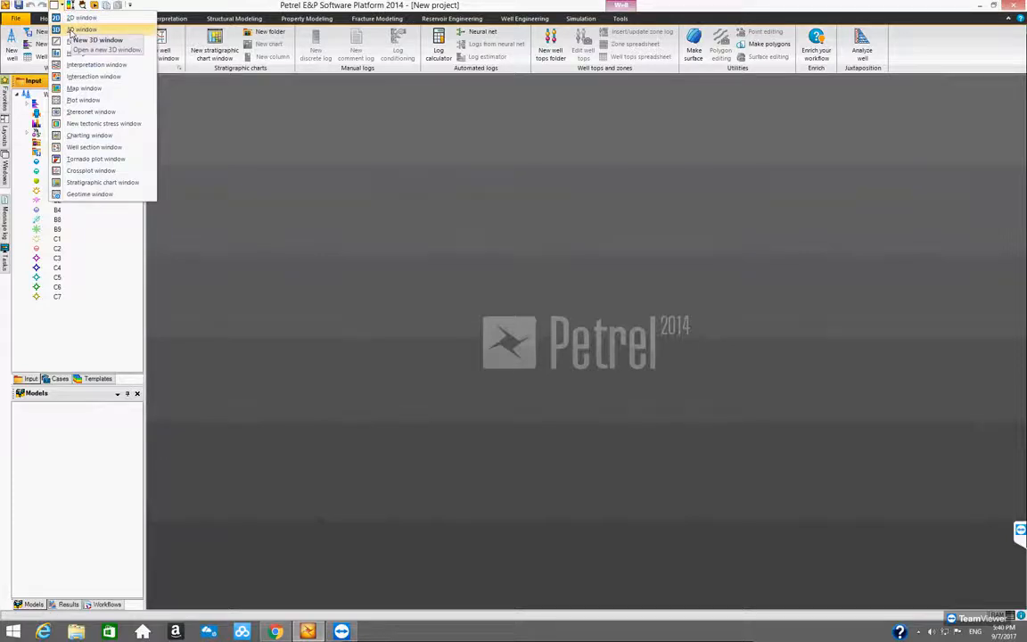
pyautogui.click(71, 30)
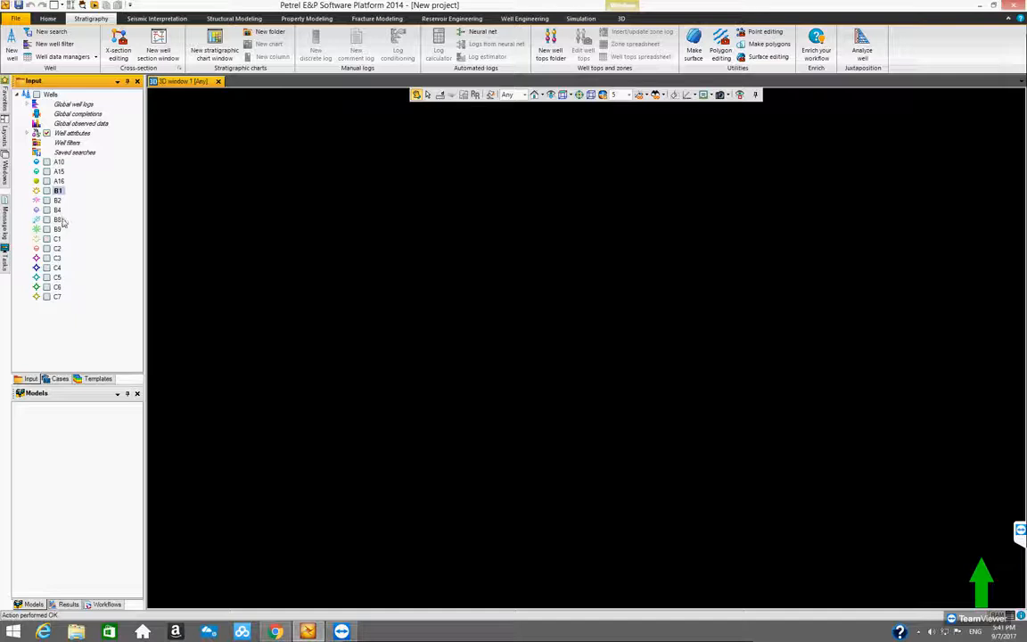
# - Display all wells of the Wells folder in the 3D window and view their paths from different angles
pyautogui.click(57, 190)
pyautogui.click(37, 96)
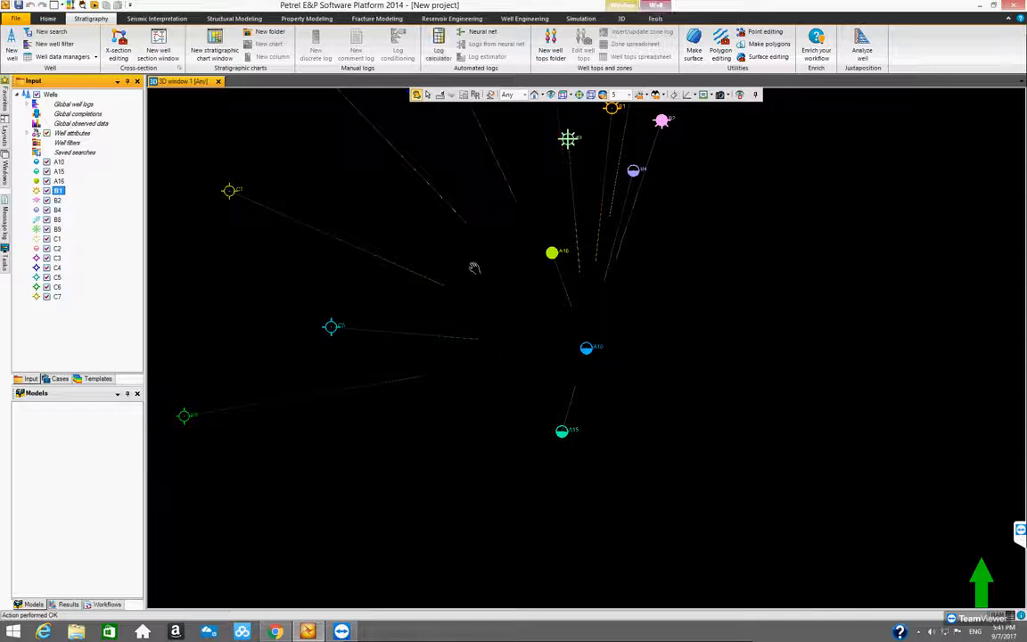
pyautogui.moveTo(479, 260); pyautogui.dragTo(470, 292)
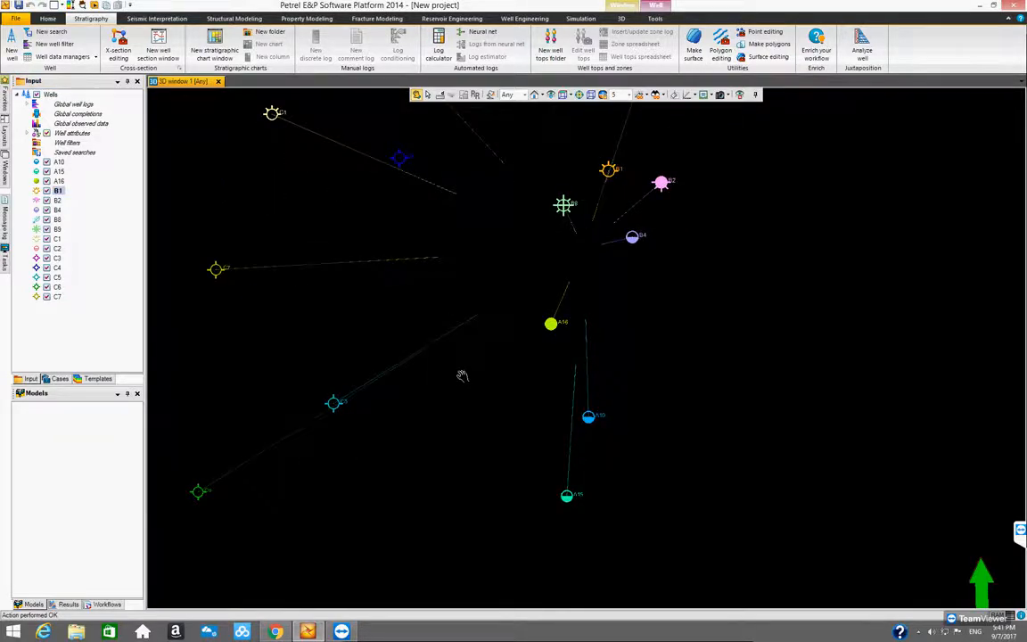
pyautogui.moveTo(453, 358); pyautogui.dragTo(610, 307)
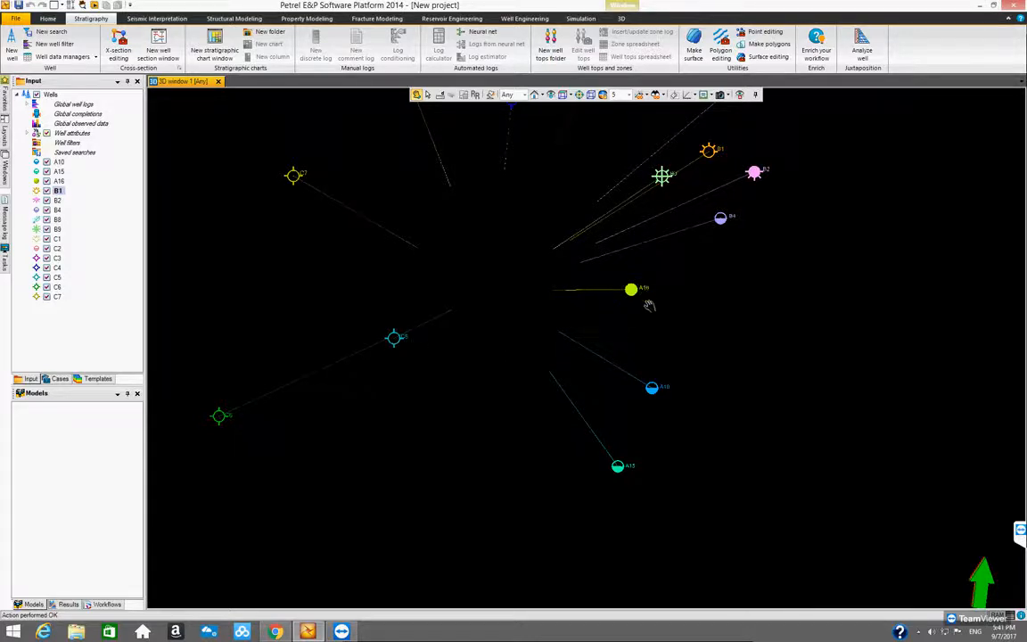
# - Examine the well paths and their head symbols in the 3D window, and fit all displayed data in the view
pyautogui.moveTo(539, 307); pyautogui.dragTo(503, 209)
pyautogui.moveTo(521, 278); pyautogui.dragTo(524, 387)
pyautogui.moveTo(482, 355); pyautogui.dragTo(539, 355)
pyautogui.moveTo(582, 292); pyautogui.dragTo(536, 392)
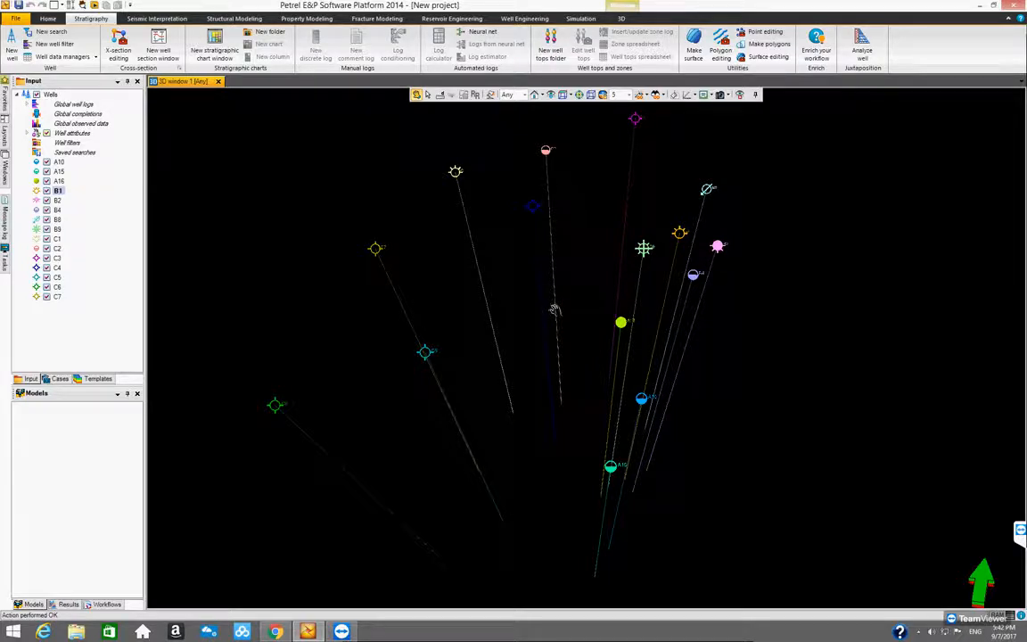
pyautogui.moveTo(537, 317); pyautogui.dragTo(537, 342)
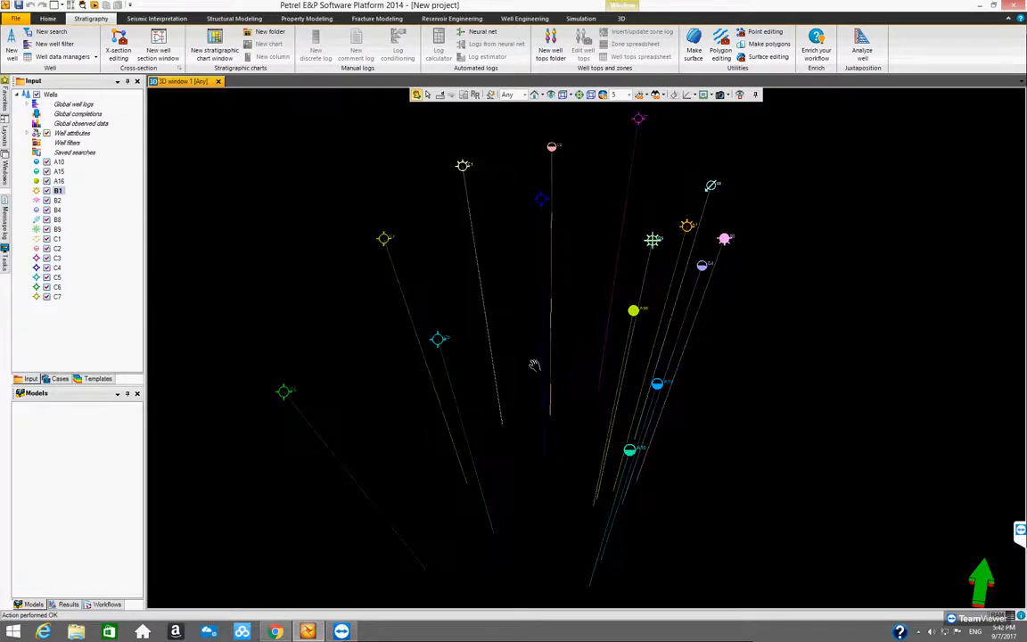
pyautogui.moveTo(507, 286); pyautogui.dragTo(586, 315)
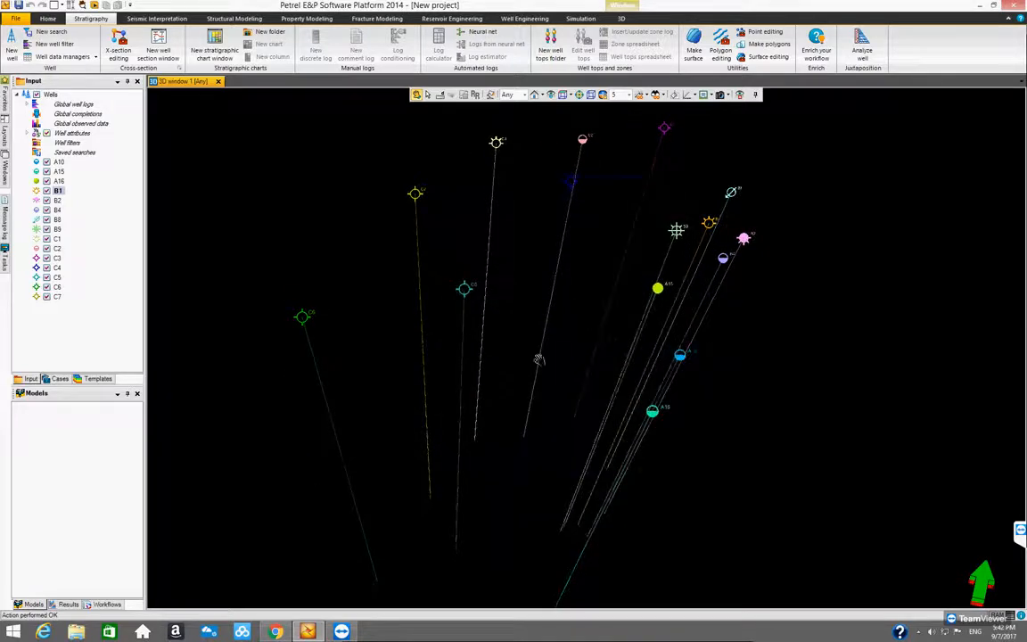
pyautogui.moveTo(517, 317); pyautogui.dragTo(479, 326)
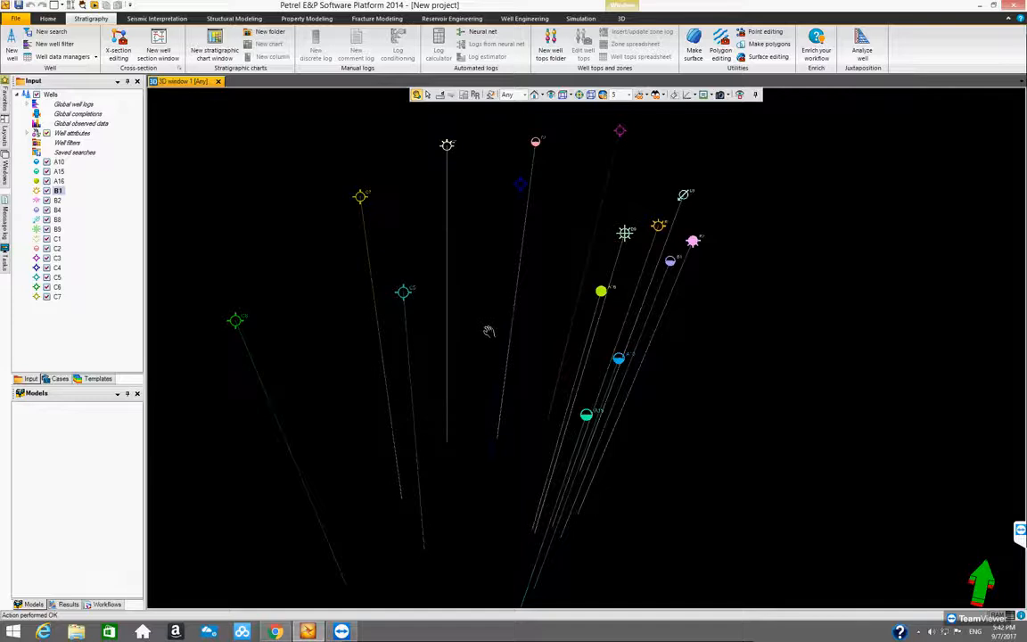
pyautogui.scroll(3, 492, 332)
pyautogui.scroll(-5, 494, 336)
pyautogui.scroll(-2, 497, 336)
pyautogui.scroll(3, 498, 339)
pyautogui.scroll(-2, 497, 340)
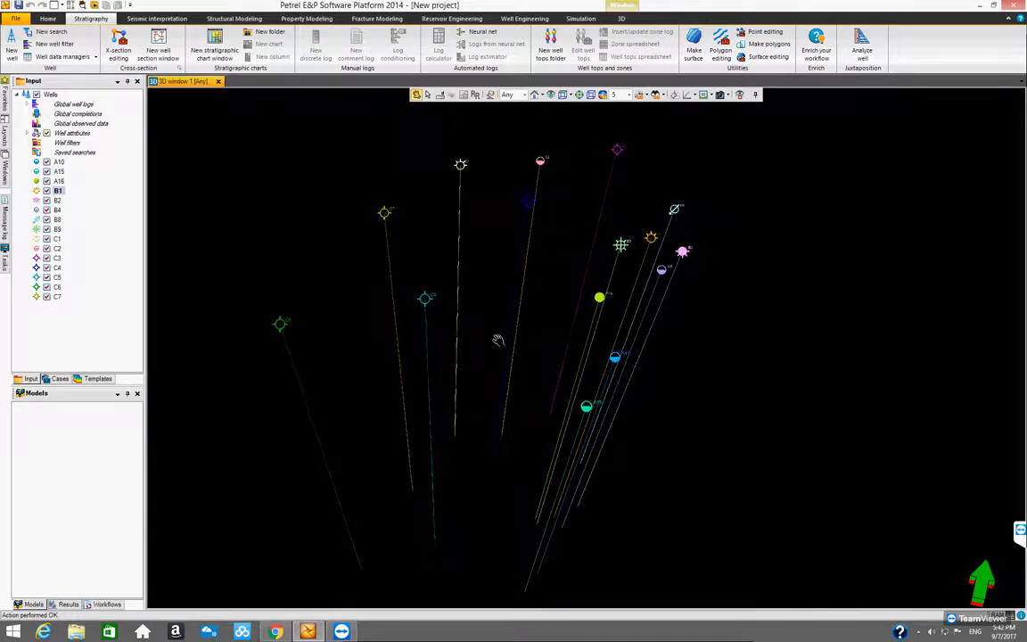
pyautogui.moveTo(495, 343); pyautogui.dragTo(549, 346)
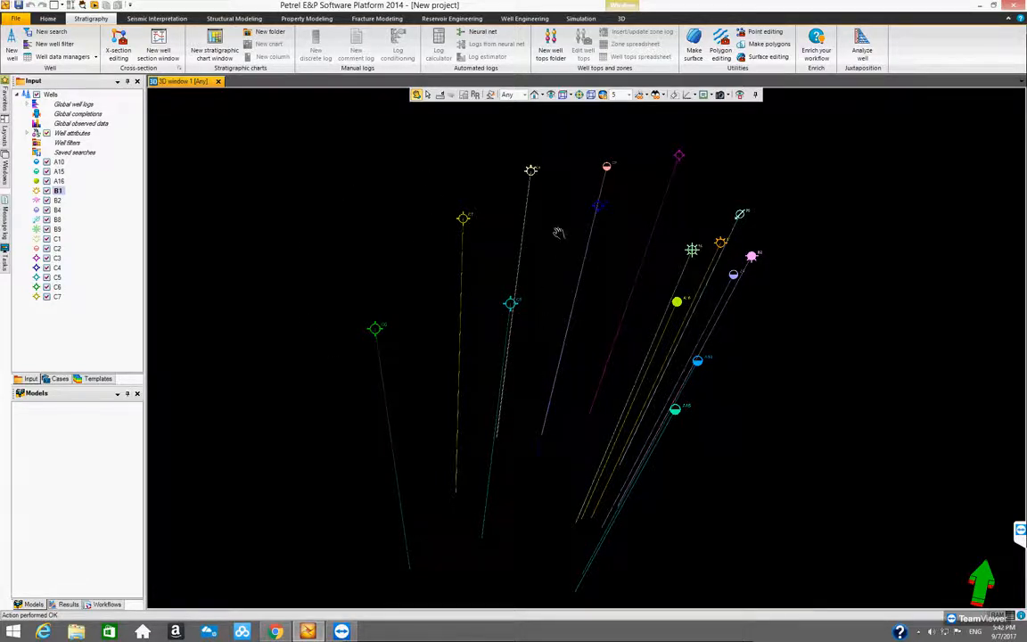
pyautogui.click(551, 95)
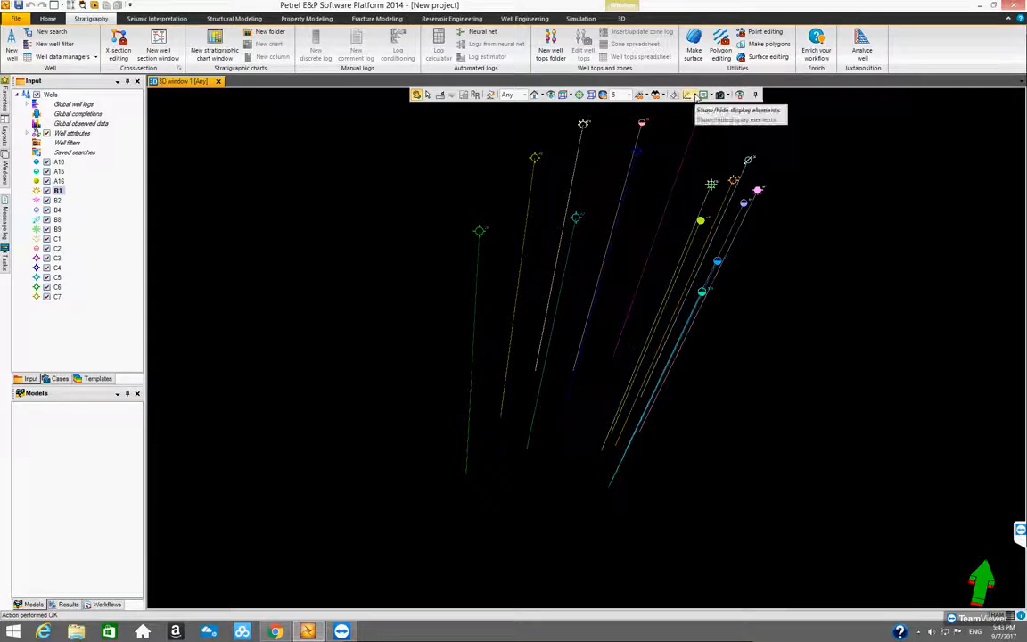
# - Show the coordinate axis around the wells in the 3D window and check their positions and depths against it
pyautogui.click(696, 97)
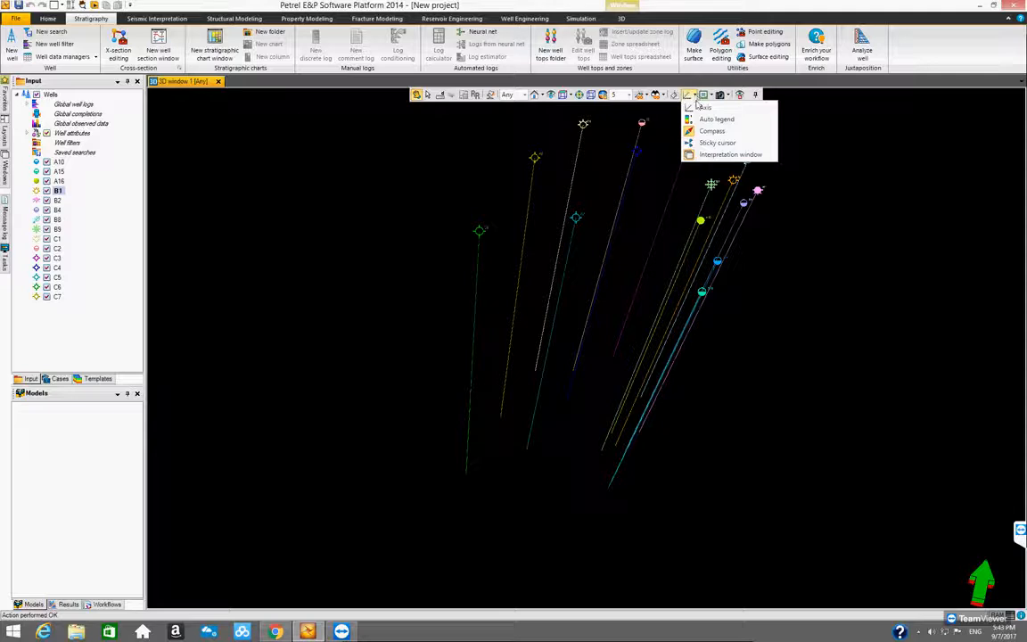
pyautogui.click(700, 108)
pyautogui.moveTo(578, 236); pyautogui.dragTo(465, 244)
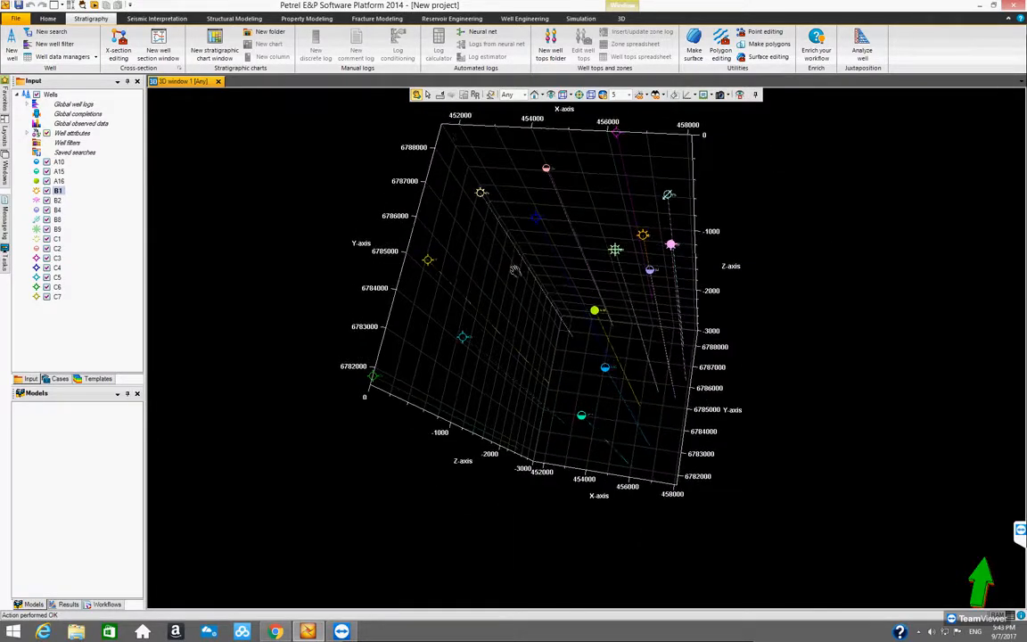
pyautogui.moveTo(596, 343); pyautogui.dragTo(530, 320)
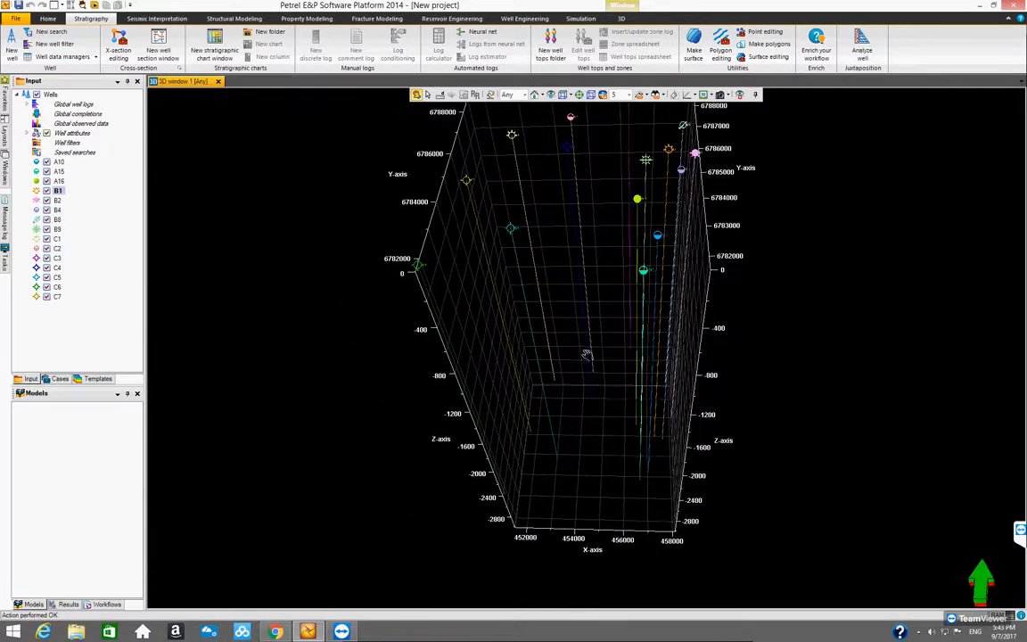
pyautogui.moveTo(611, 324)
pyautogui.mouseDown()
pyautogui.moveTo(685, 368)
pyautogui.moveTo(614, 336)
pyautogui.mouseUp()
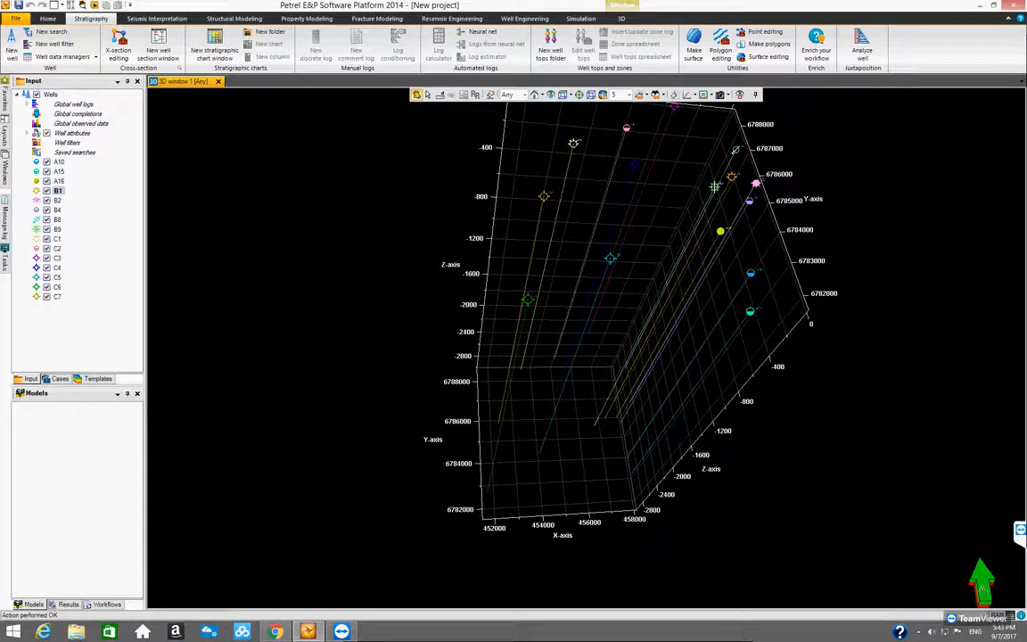
pyautogui.moveTo(625, 393); pyautogui.dragTo(663, 406)
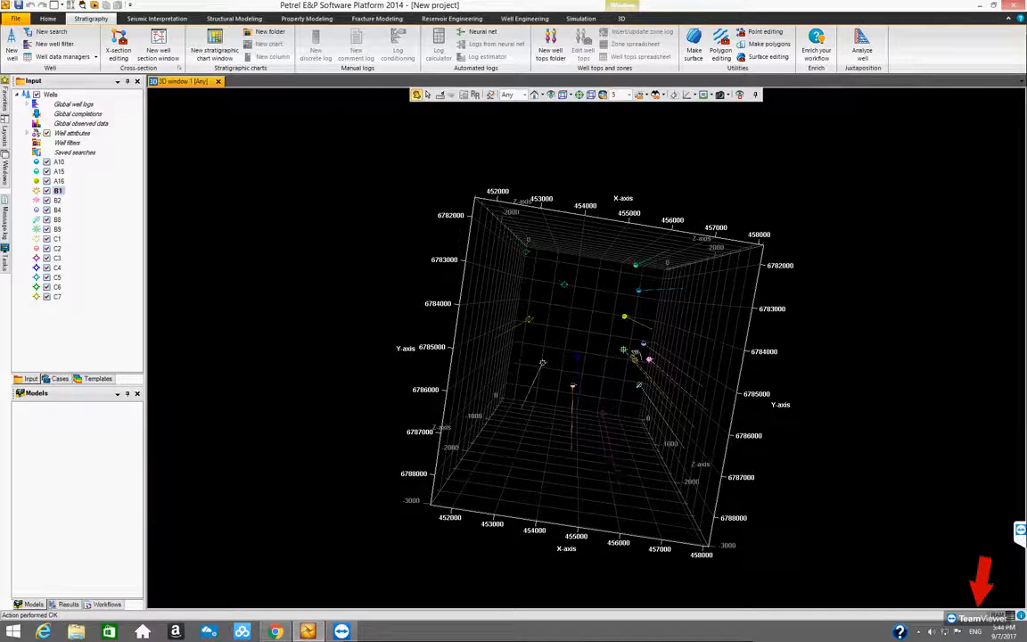
pyautogui.moveTo(640, 344); pyautogui.dragTo(595, 429)
pyautogui.moveTo(579, 367); pyautogui.dragTo(660, 297)
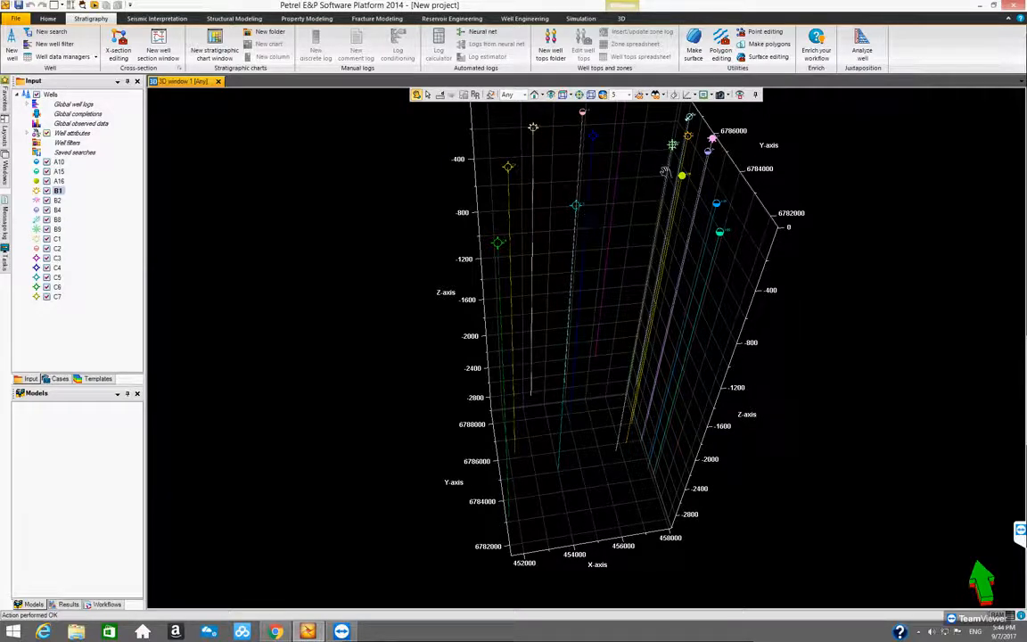
# - Try a white background in the 3D window, restore the black one, and inspect the wells against it
pyautogui.click(675, 96)
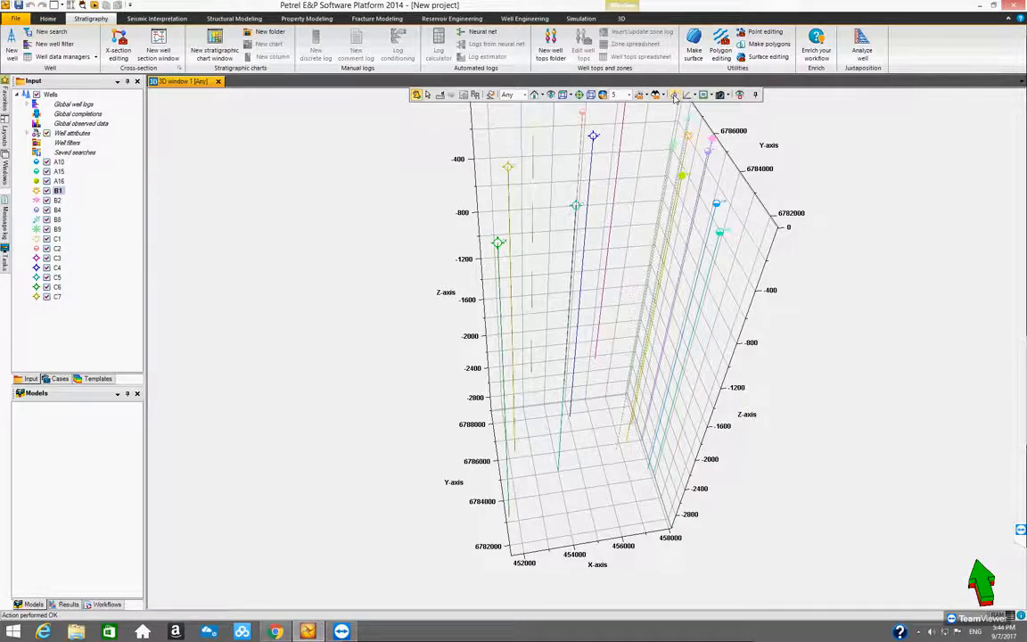
pyautogui.moveTo(604, 170); pyautogui.dragTo(698, 161)
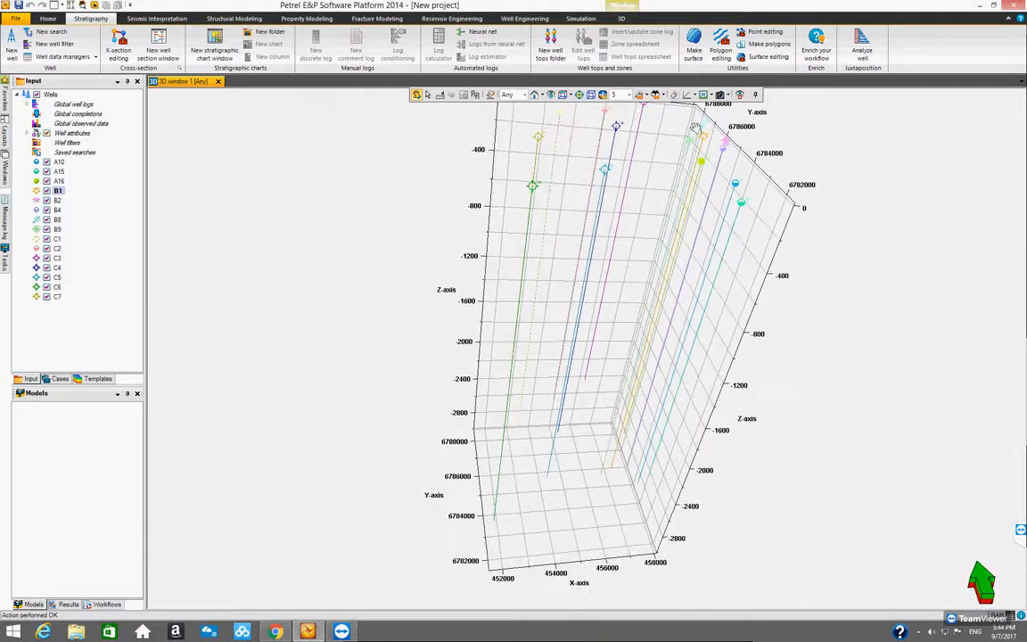
pyautogui.click(675, 96)
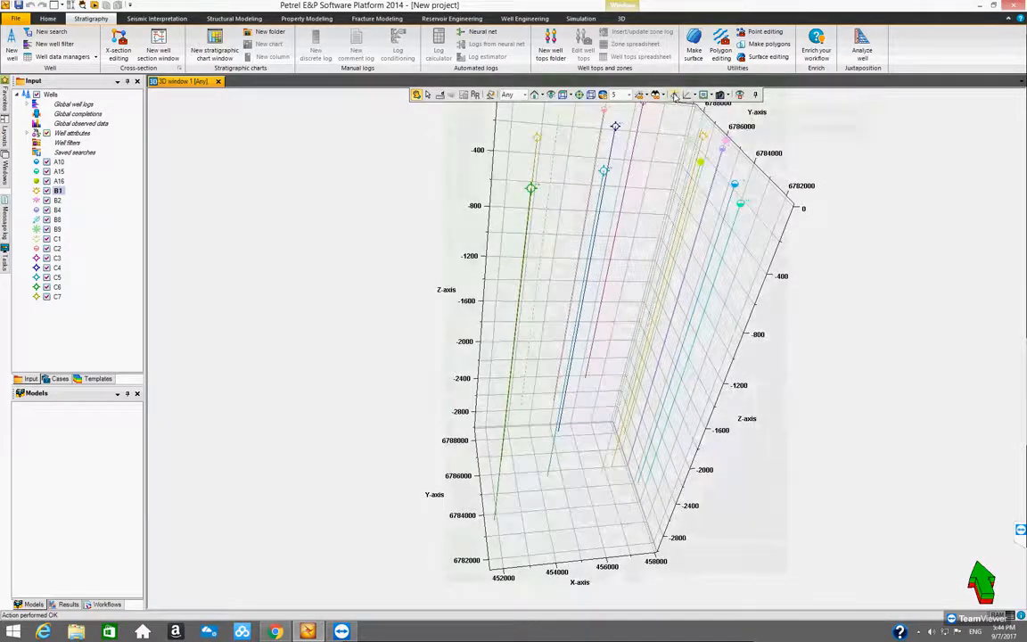
pyautogui.moveTo(524, 174); pyautogui.dragTo(542, 265)
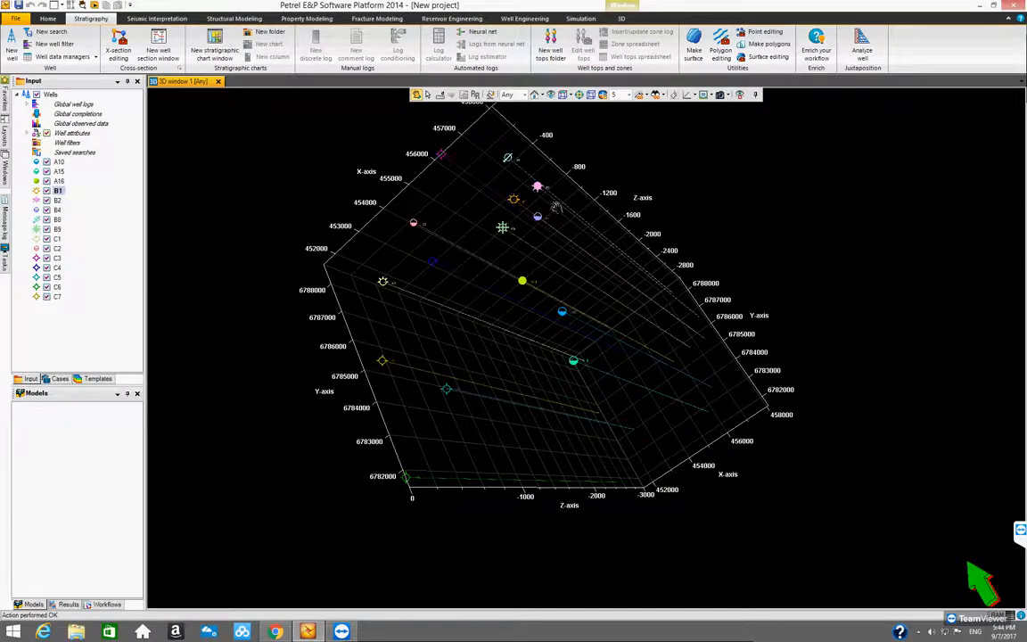
pyautogui.moveTo(507, 314); pyautogui.dragTo(577, 375)
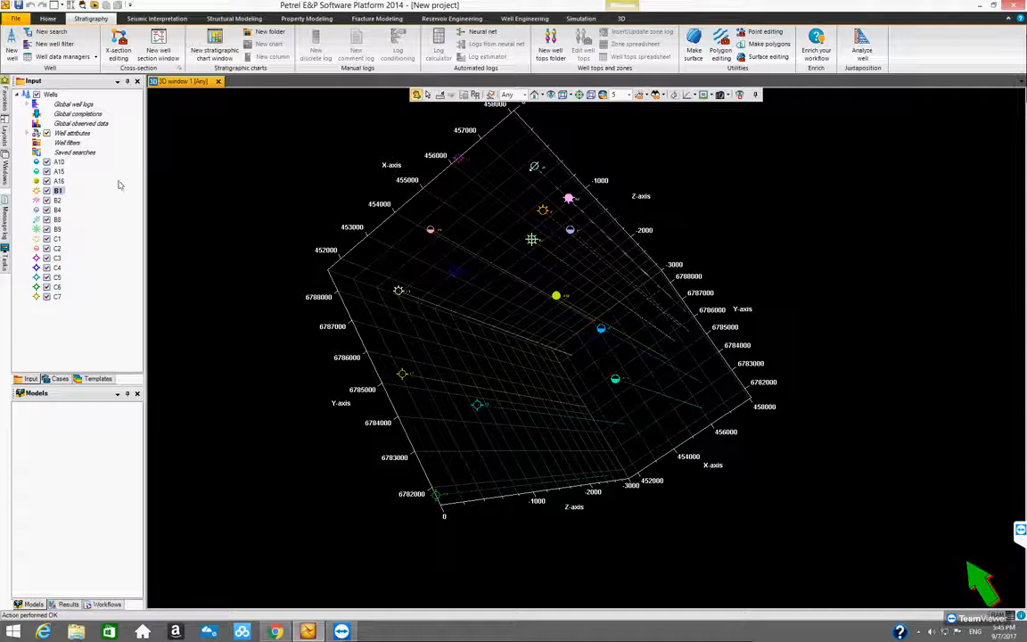
# - Open the settings of the Wells folder, widen the dialog, and return to the path style options after viewing the folder information
pyautogui.click(50, 96)
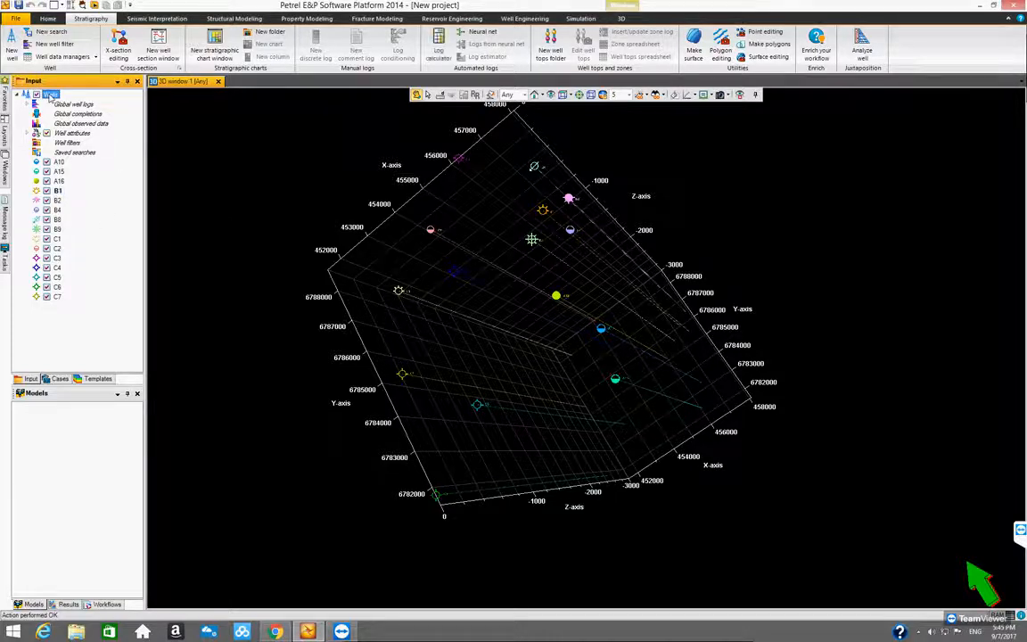
pyautogui.rightClick(51, 97)
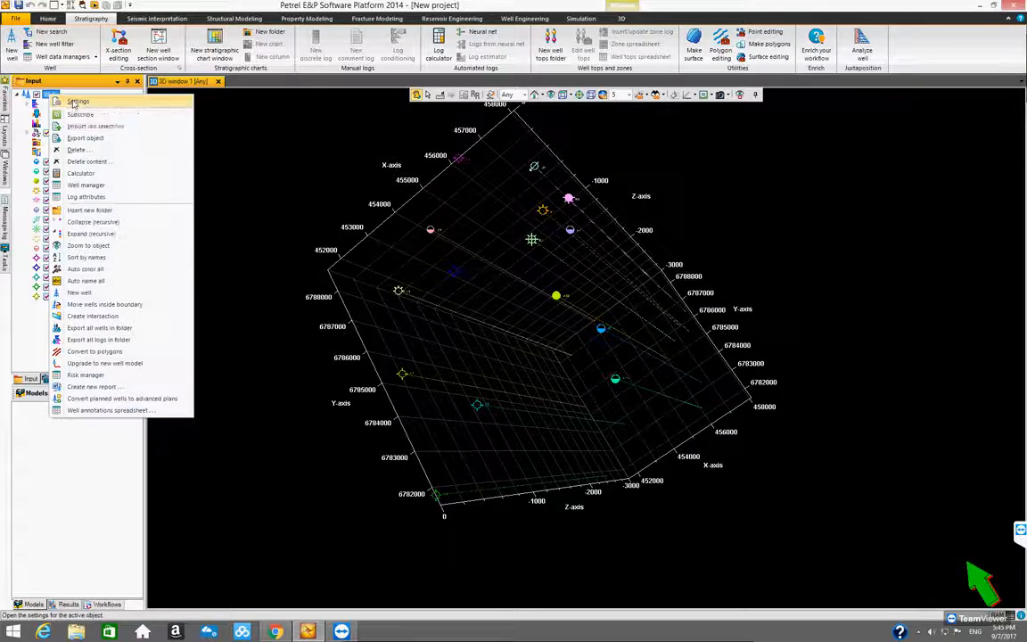
pyautogui.click(76, 102)
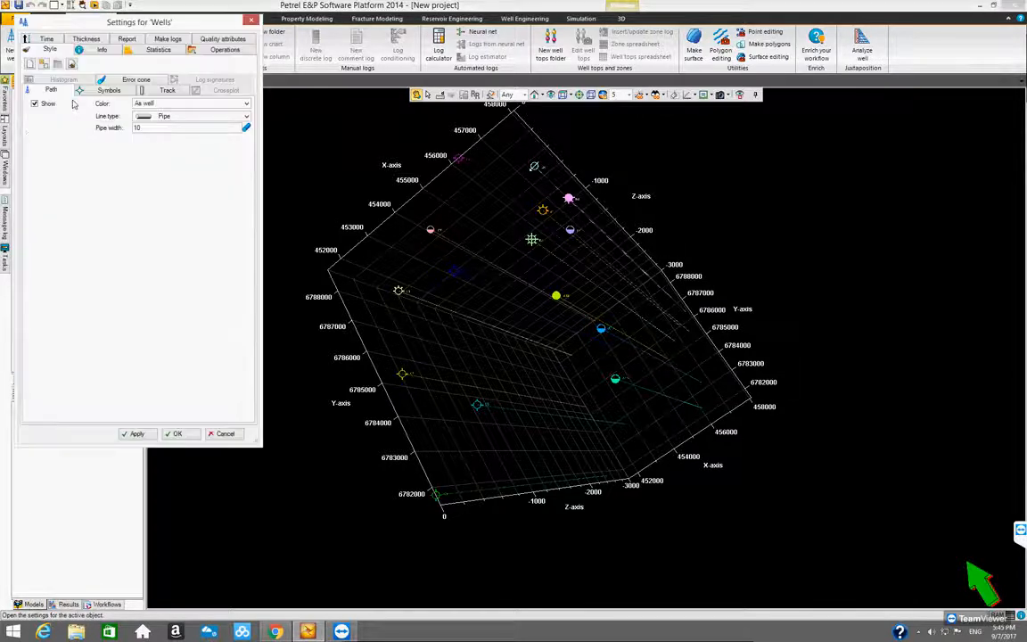
pyautogui.moveTo(143, 39); pyautogui.dragTo(411, 146)
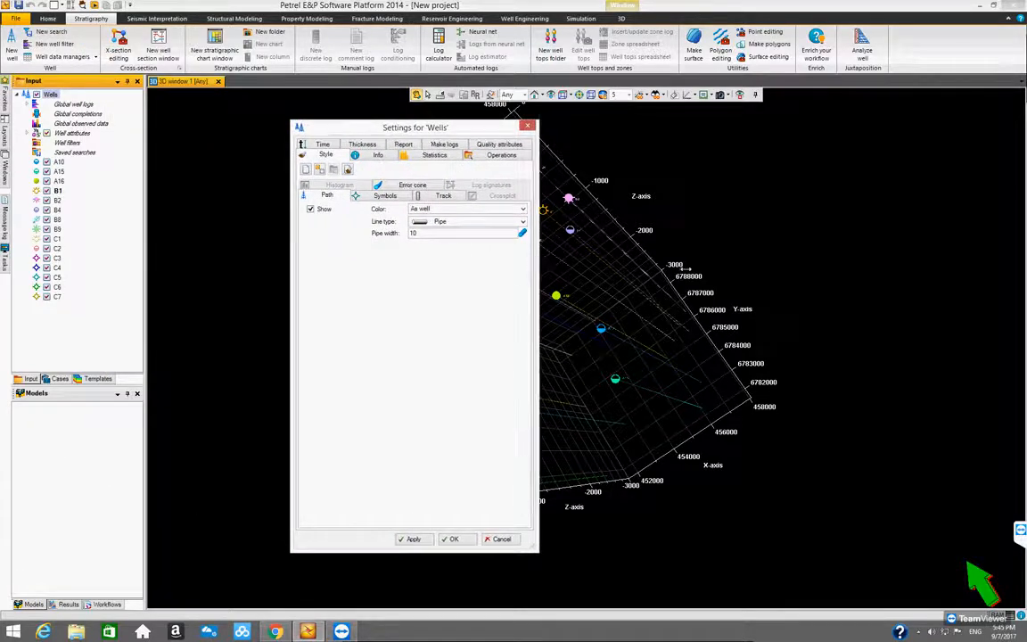
pyautogui.moveTo(538, 257); pyautogui.dragTo(685, 259)
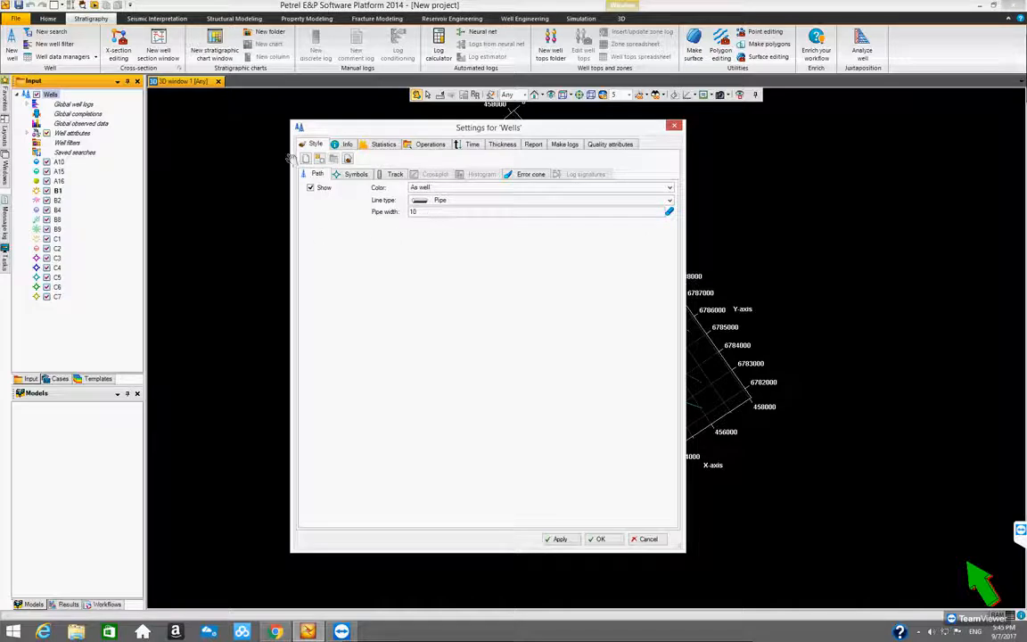
pyautogui.moveTo(411, 123); pyautogui.dragTo(407, 128)
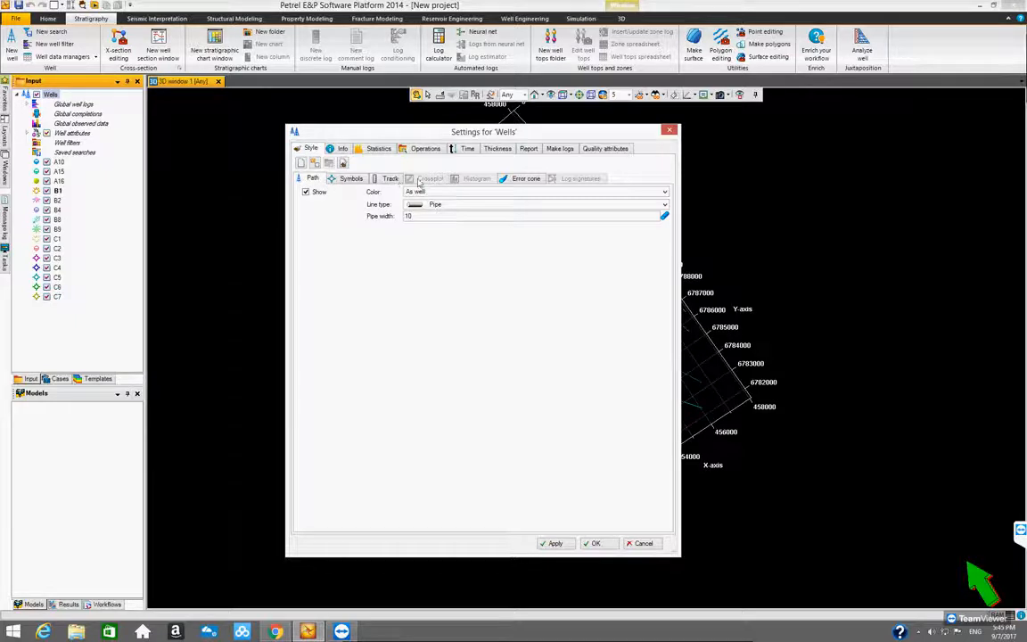
pyautogui.click(342, 148)
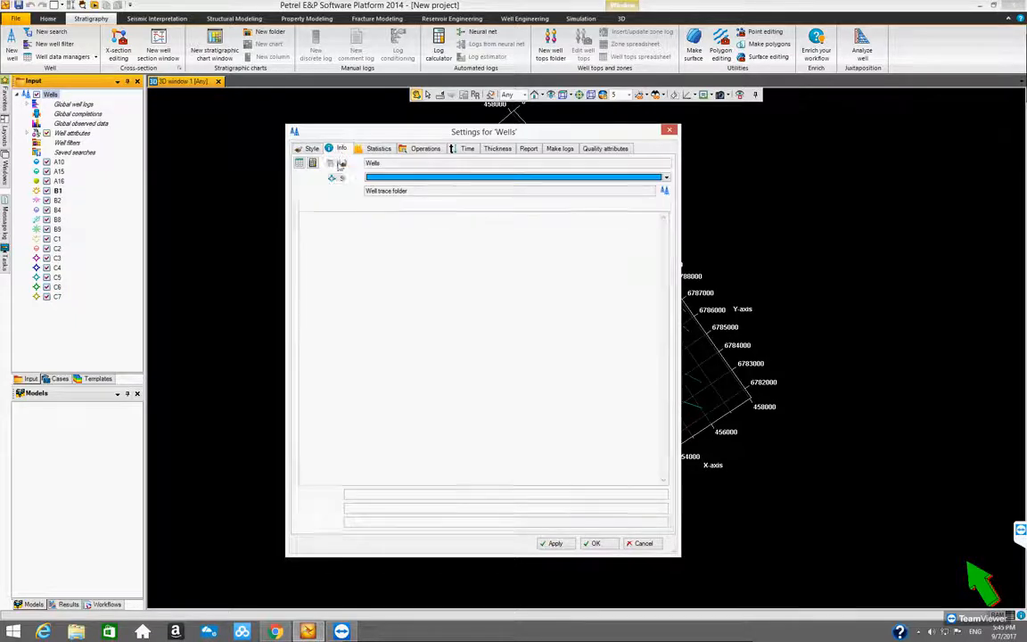
pyautogui.click(309, 149)
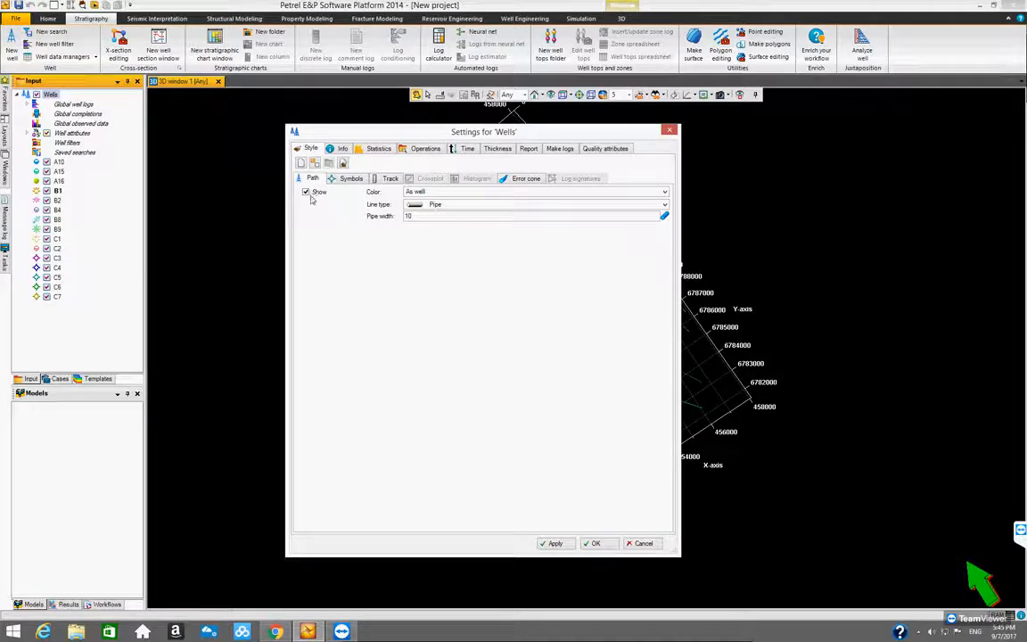
# - Set the pipe width of the well paths to 100, keep the line type as Pipe, and apply the style to the wells
pyautogui.moveTo(567, 136); pyautogui.dragTo(414, 145)
pyautogui.moveTo(333, 145); pyautogui.dragTo(415, 132)
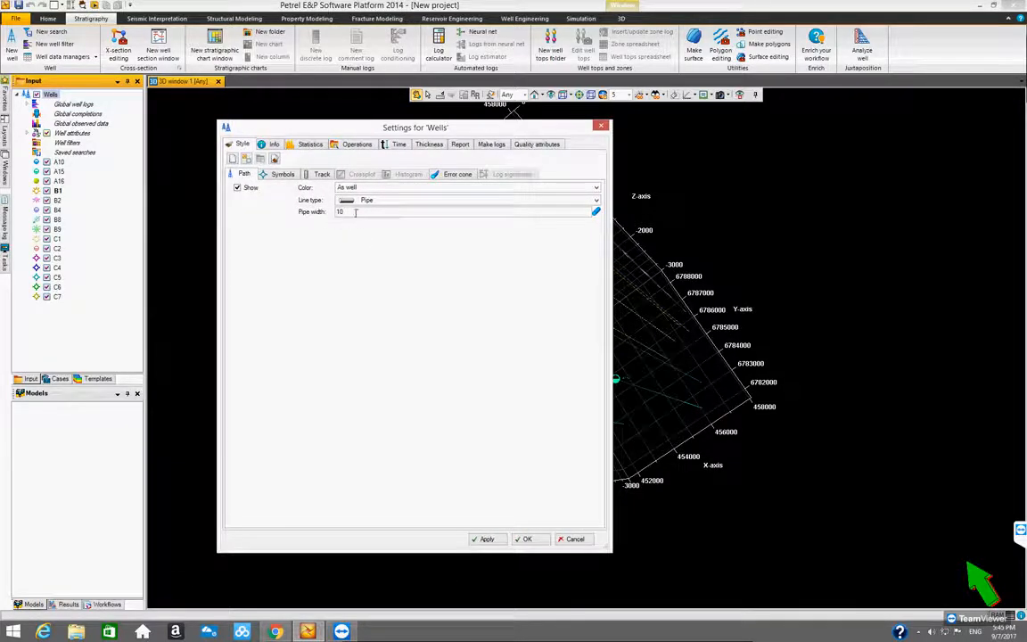
pyautogui.doubleClick(355, 212)
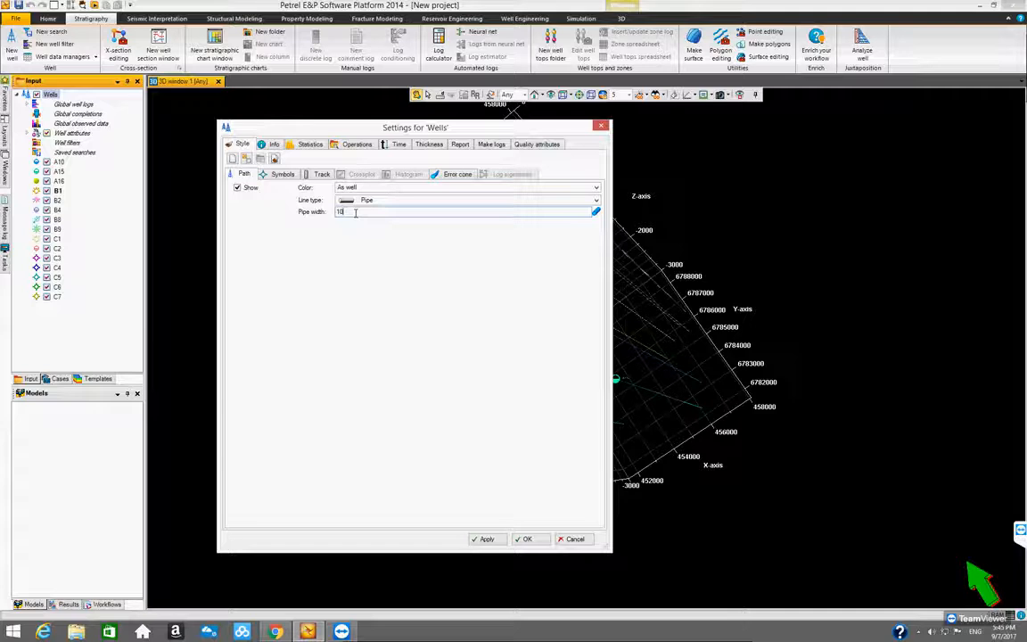
pyautogui.write('0')
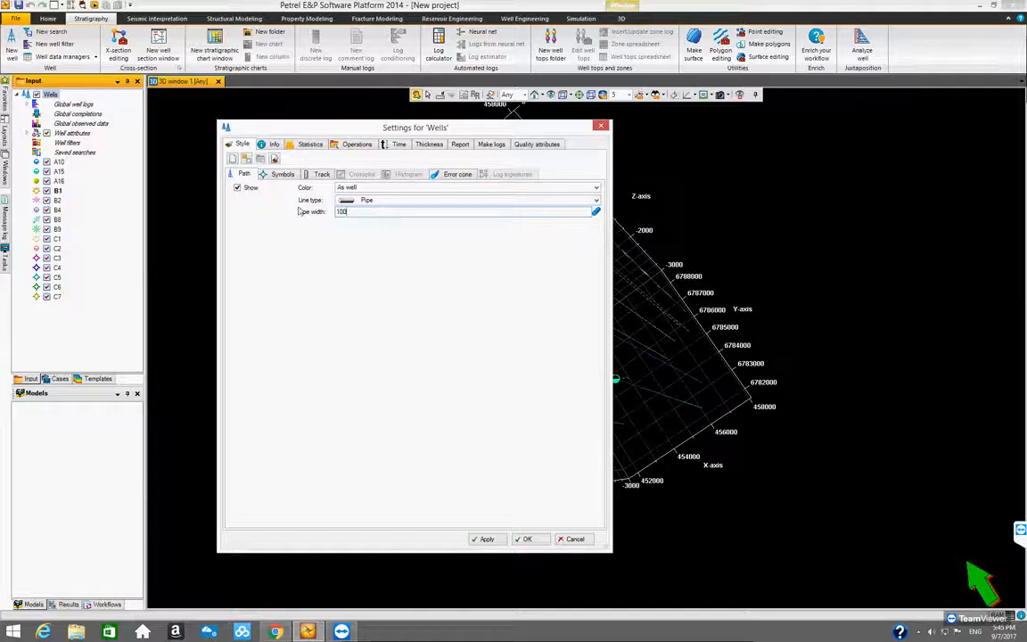
pyautogui.click(596, 201)
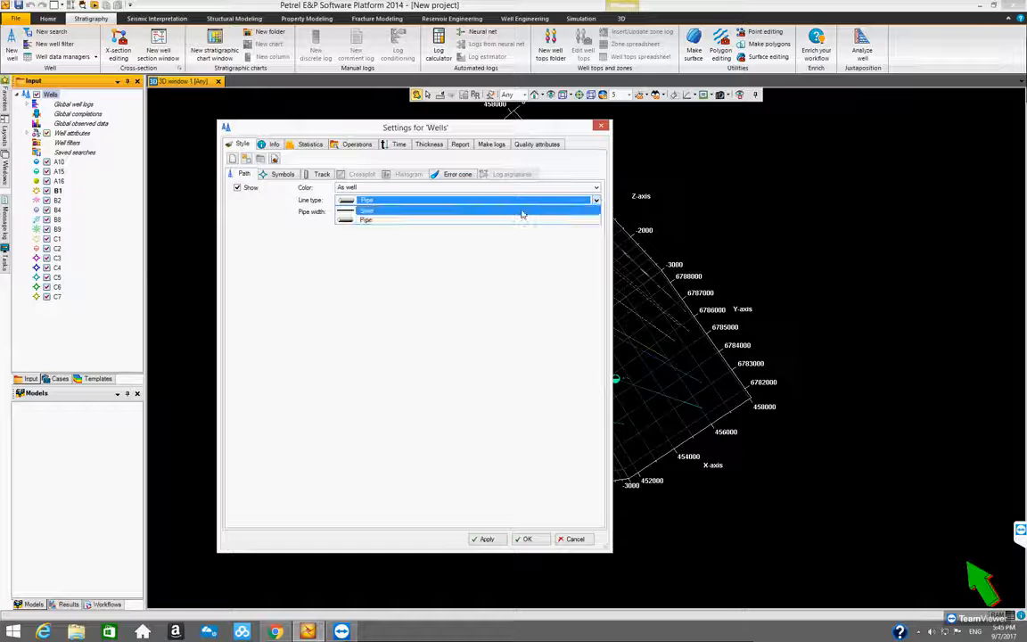
pyautogui.click(468, 220)
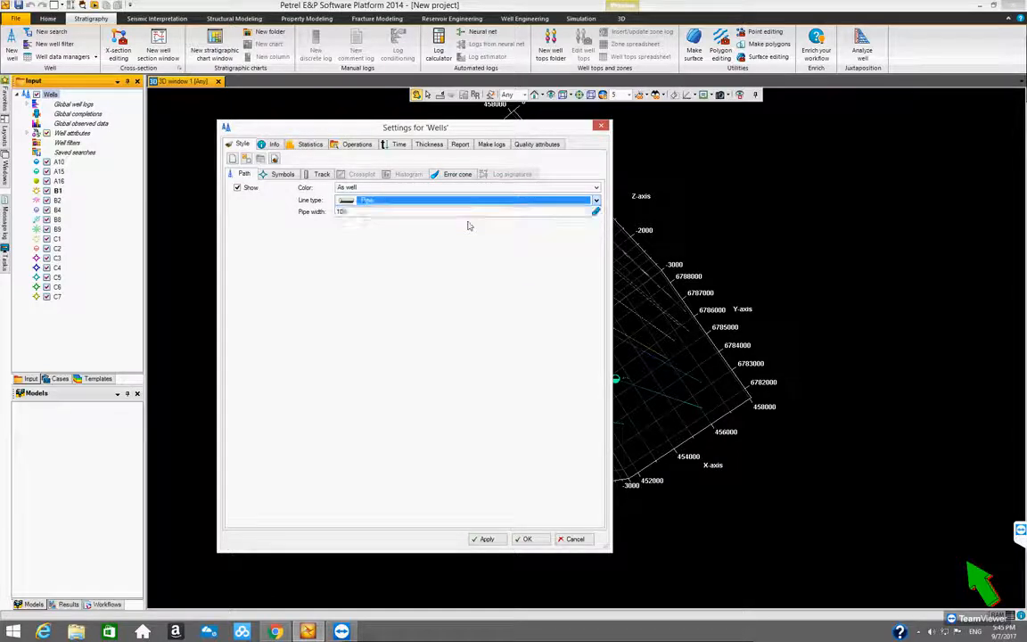
pyautogui.moveTo(488, 134); pyautogui.dragTo(302, 134)
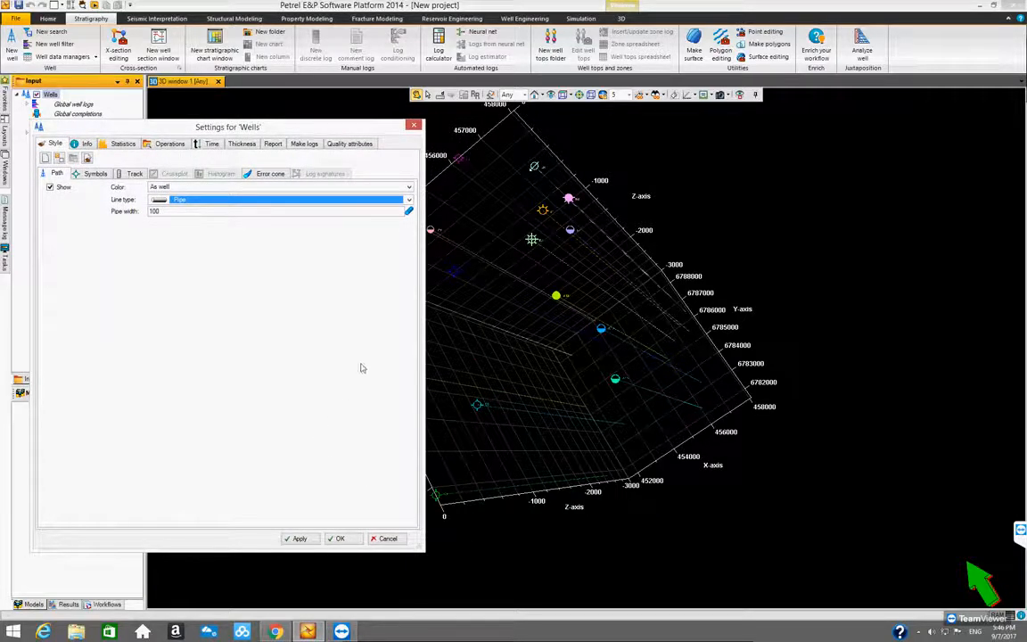
pyautogui.click(300, 540)
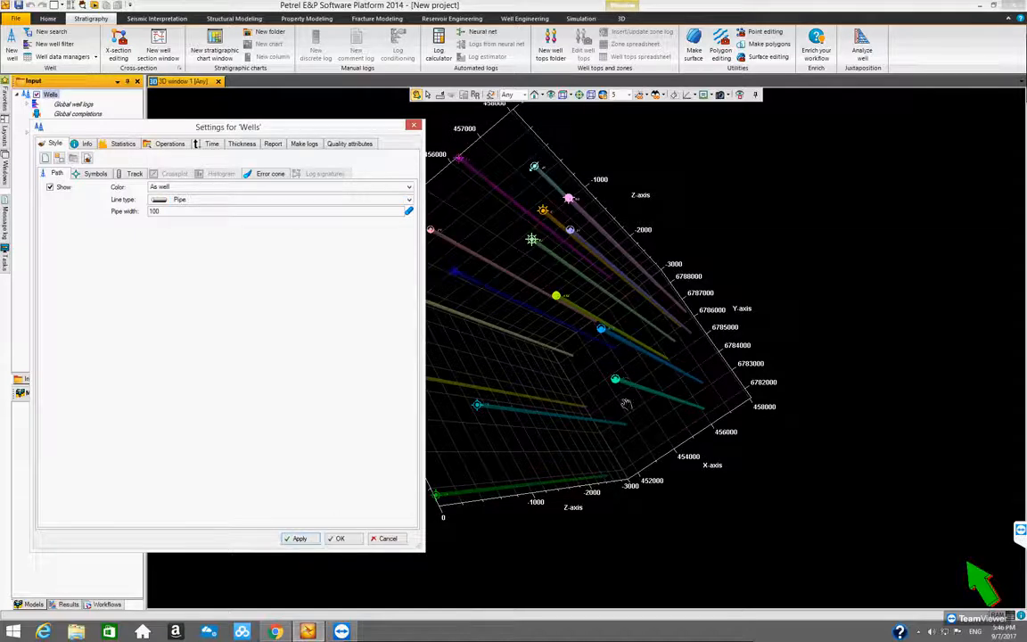
pyautogui.click(620, 385)
pyautogui.moveTo(625, 365); pyautogui.dragTo(638, 306)
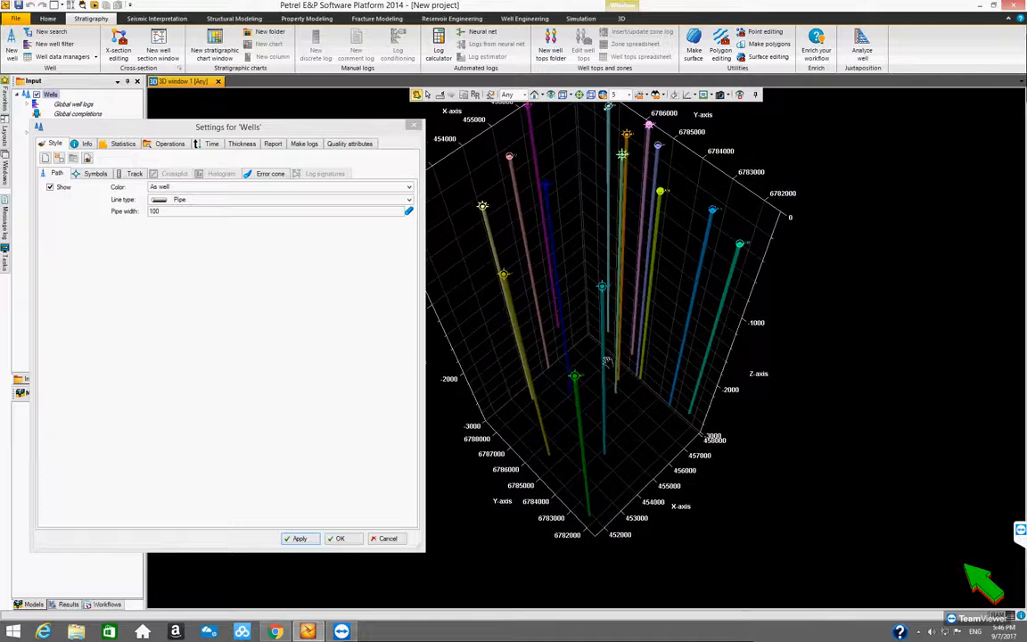
pyautogui.moveTo(485, 307); pyautogui.dragTo(615, 352)
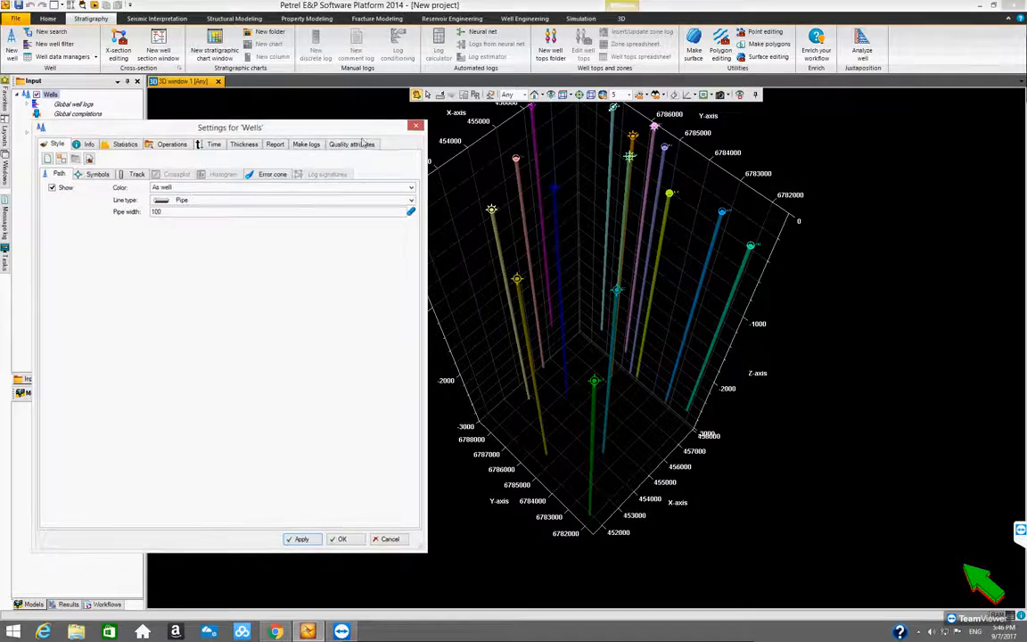
# - Set the label font size to 300 in the symbol style settings of the Wells folder
pyautogui.moveTo(318, 132); pyautogui.dragTo(450, 157)
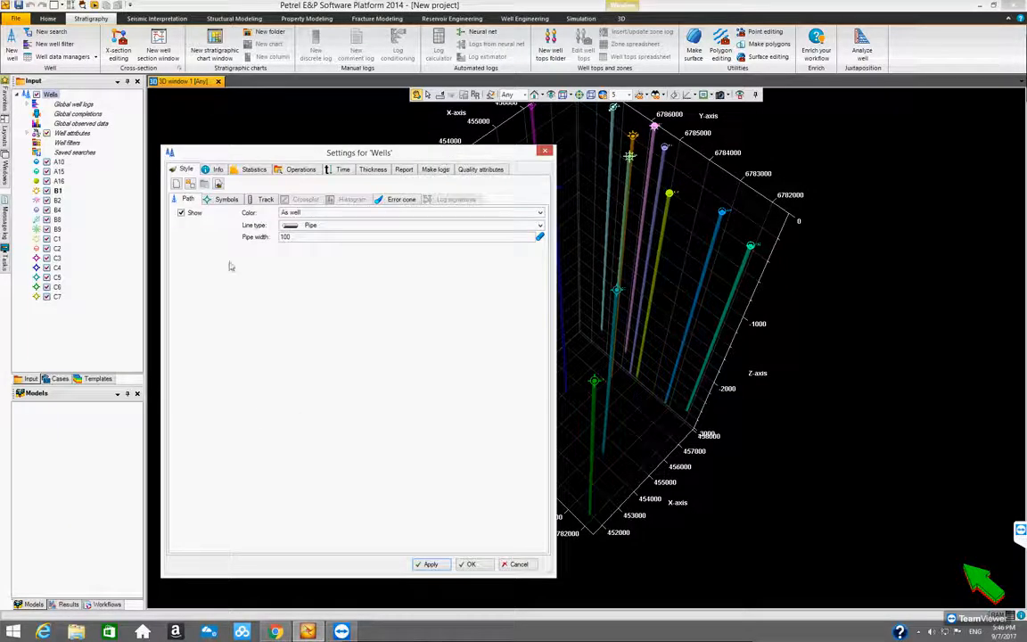
pyautogui.click(226, 200)
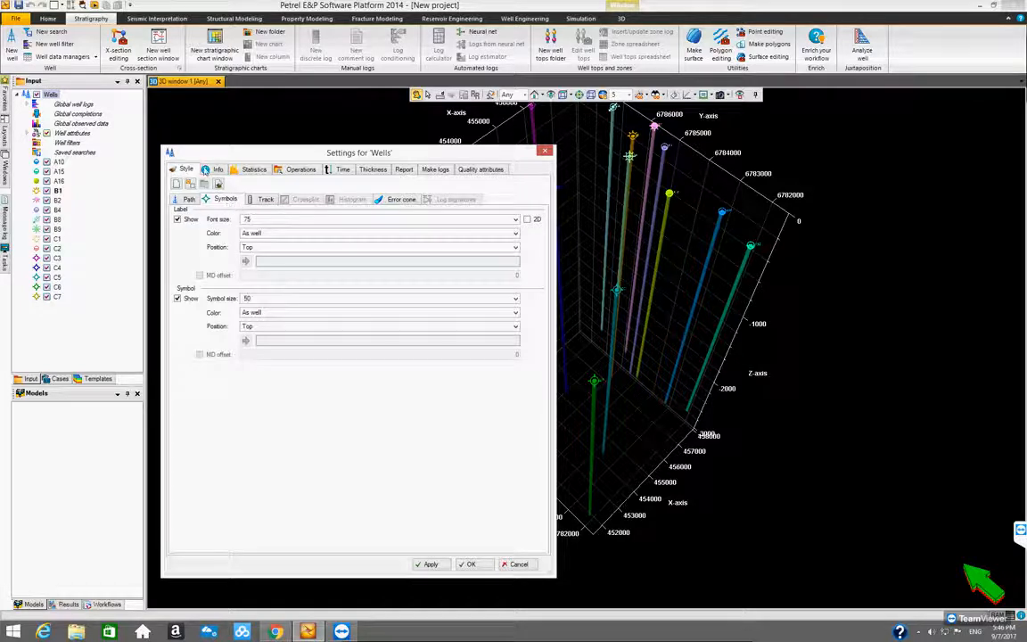
pyautogui.moveTo(295, 156); pyautogui.dragTo(727, 149)
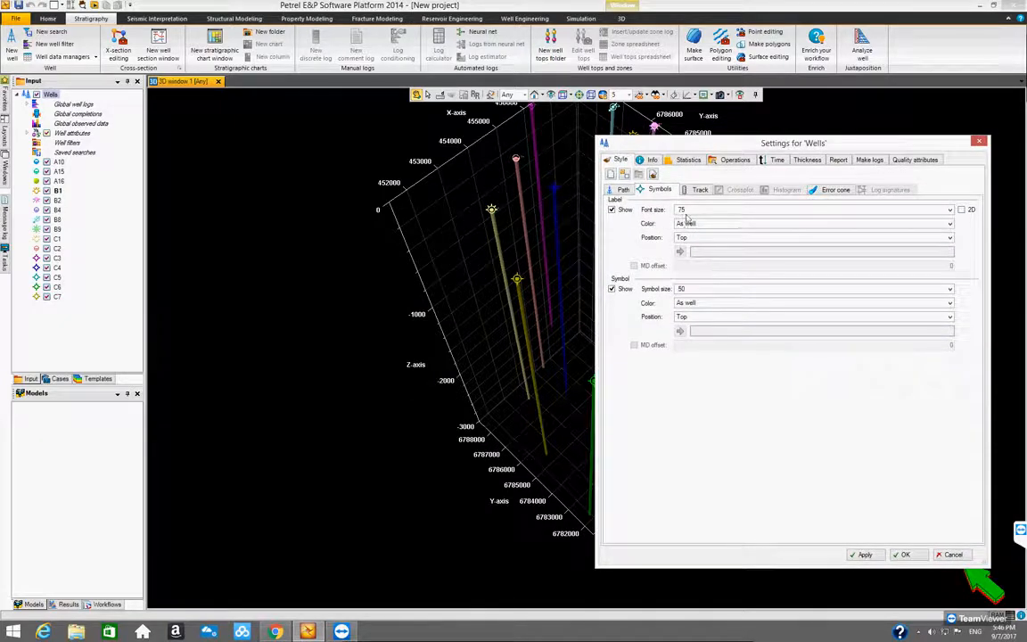
pyautogui.click(951, 210)
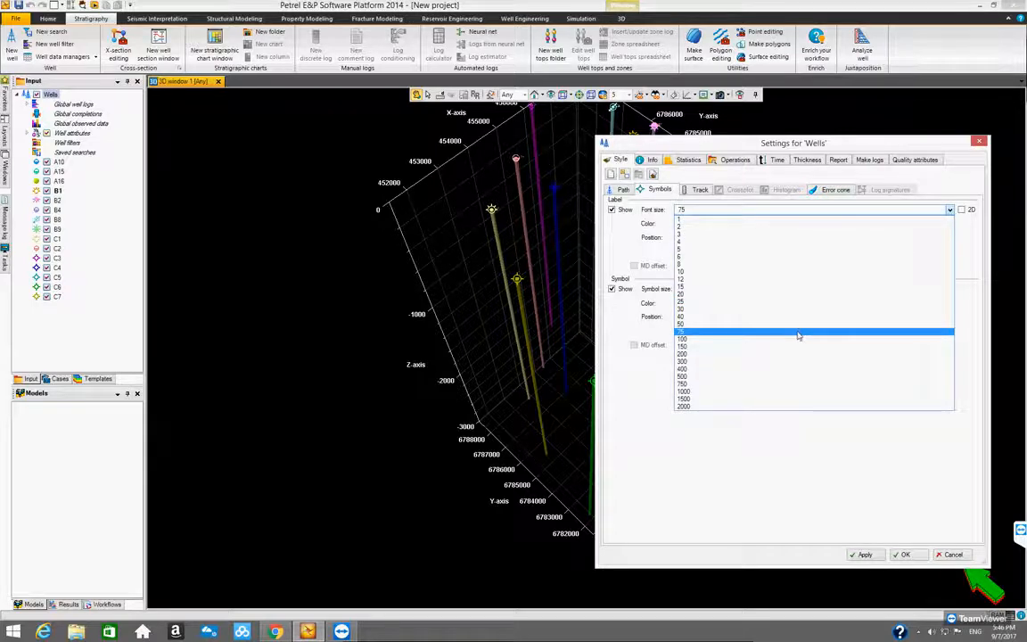
pyautogui.click(794, 362)
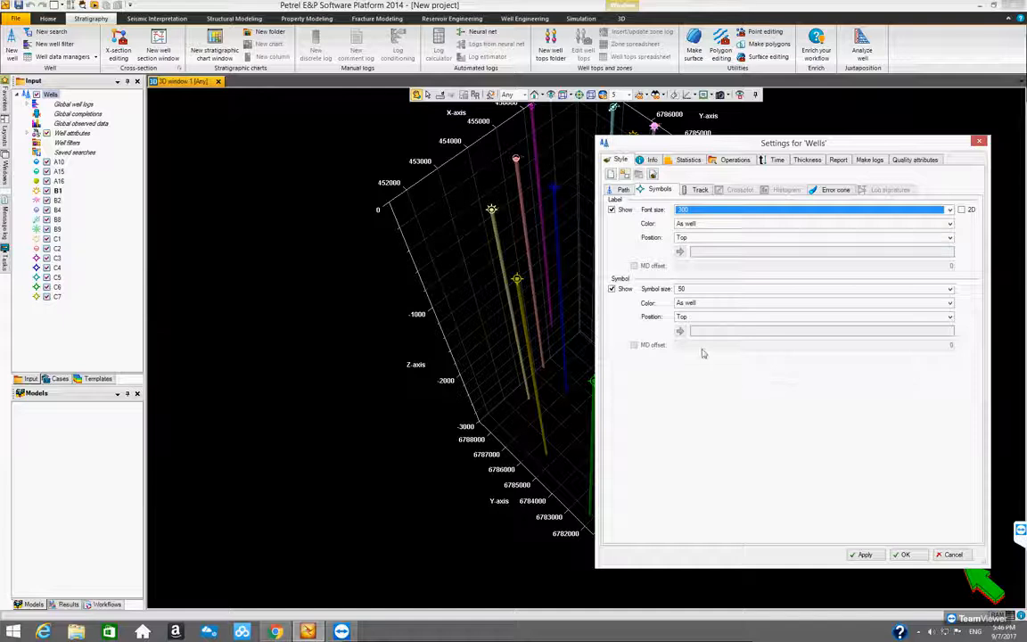
# - Set the well symbol size to 130, apply the style to the wells, and close the settings
pyautogui.click(848, 289)
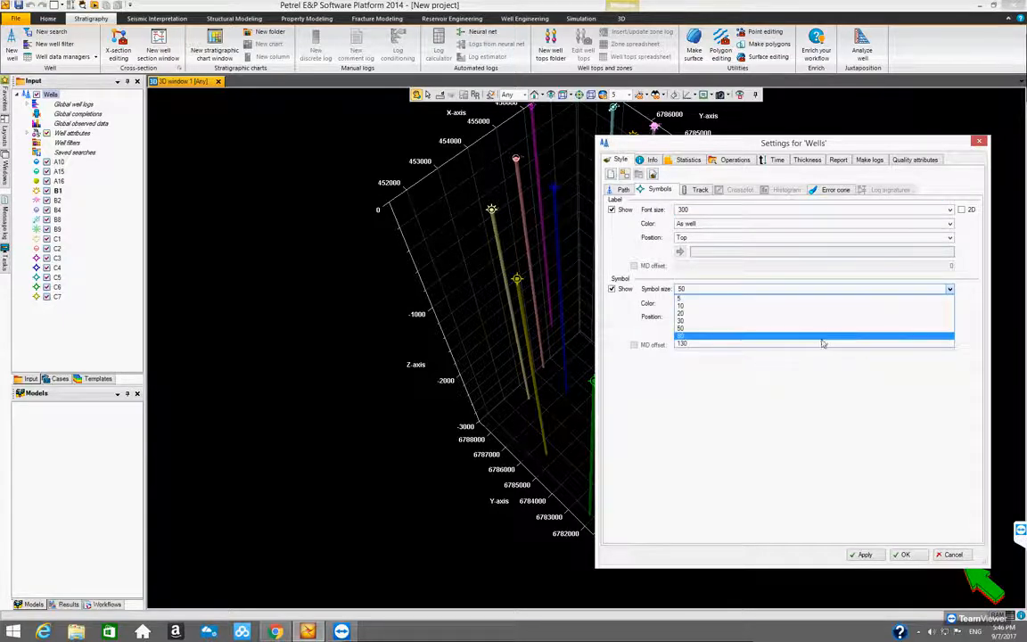
pyautogui.click(822, 345)
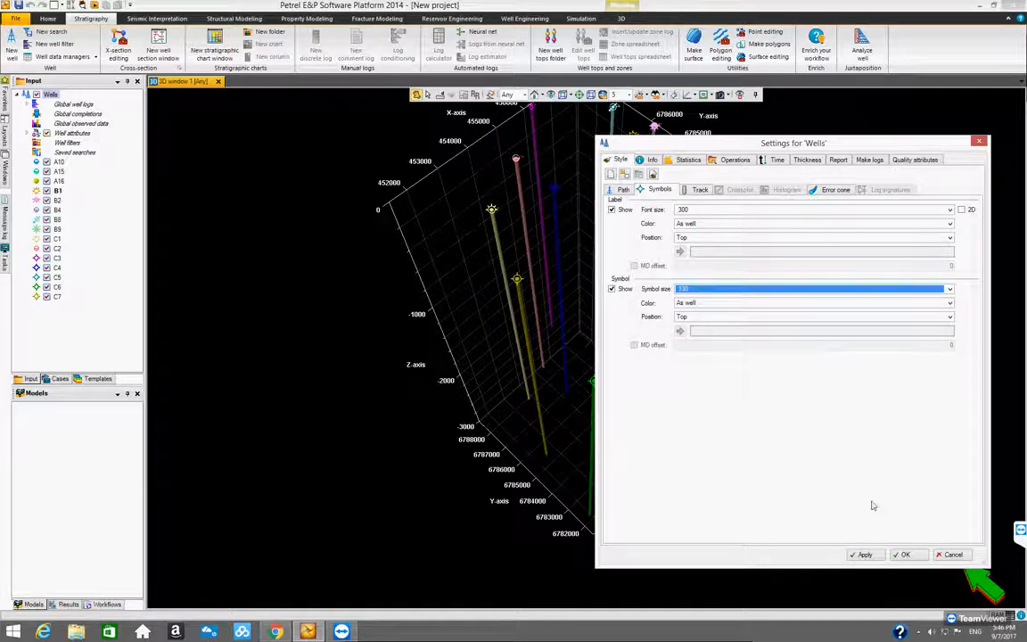
pyautogui.click(865, 556)
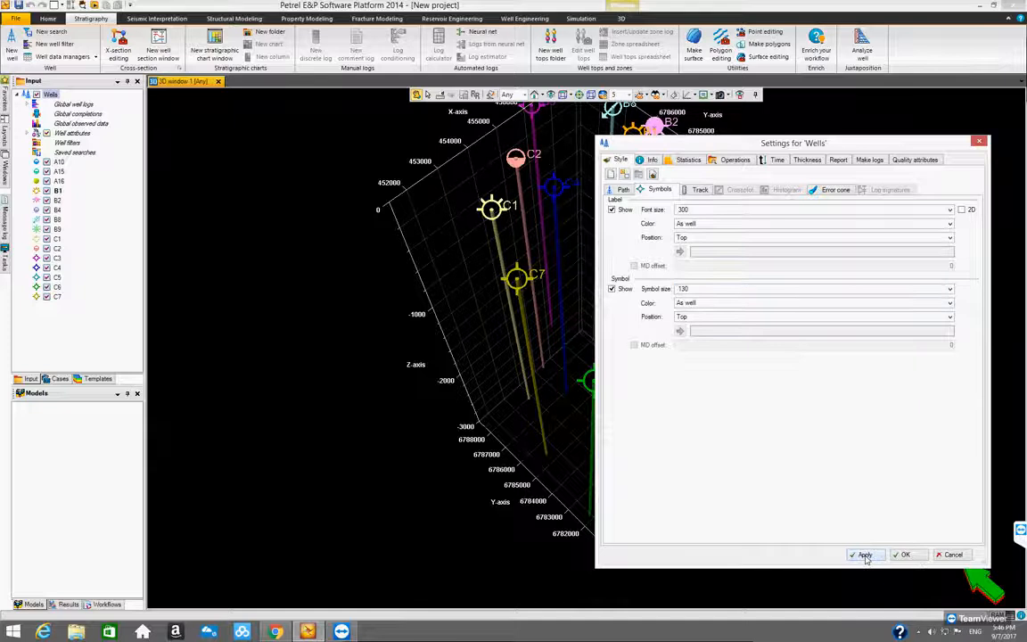
pyautogui.moveTo(815, 147); pyautogui.dragTo(327, 150)
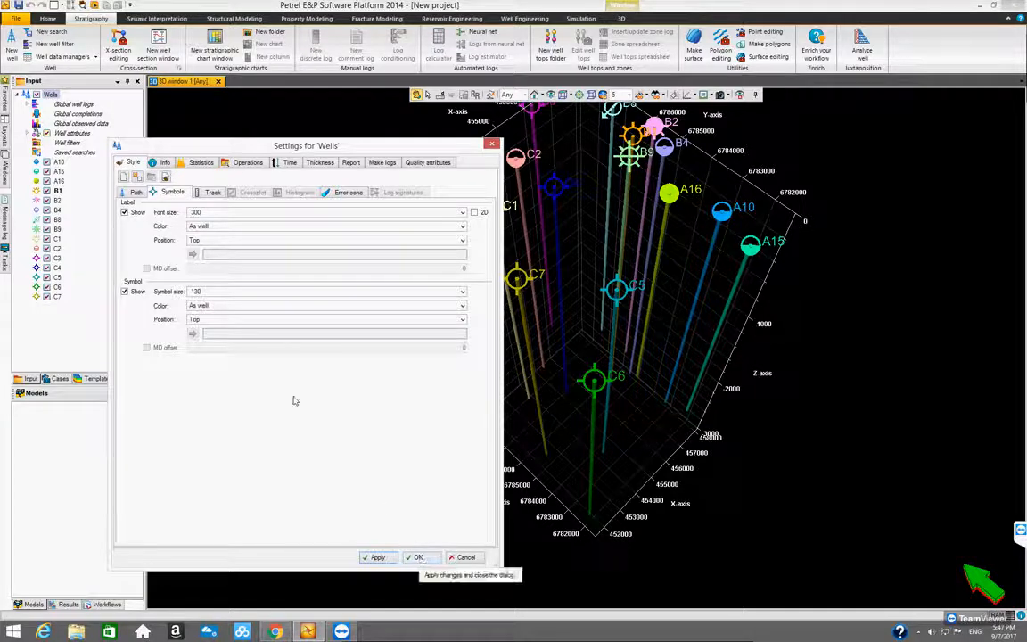
pyautogui.click(418, 559)
# - Inspect the enlarged well symbols and labels in the 3D window from the side and from above
pyautogui.moveTo(605, 356); pyautogui.dragTo(627, 86)
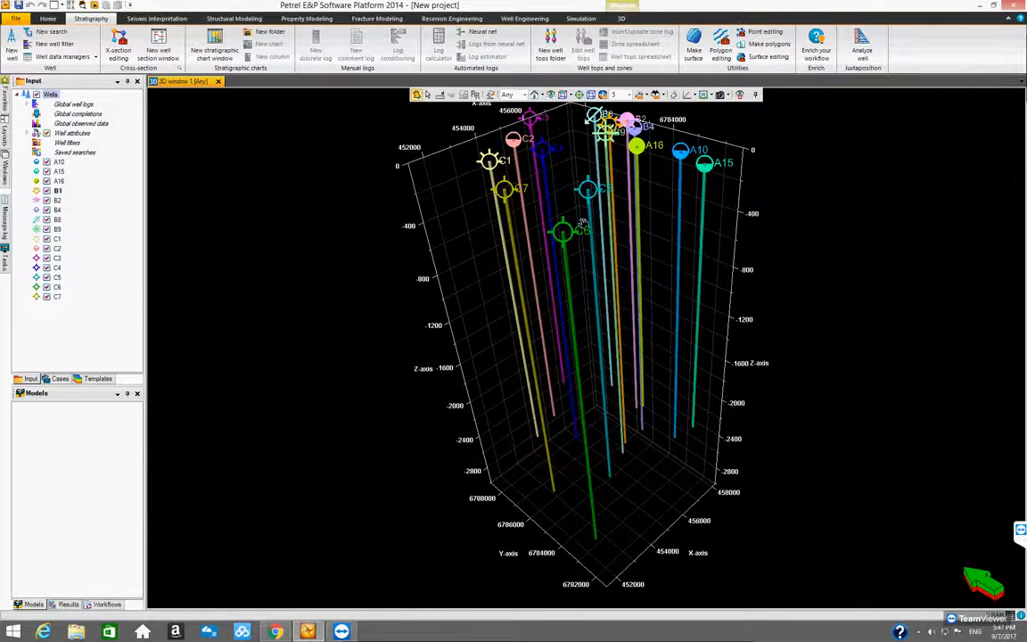
pyautogui.moveTo(553, 100); pyautogui.dragTo(564, 392)
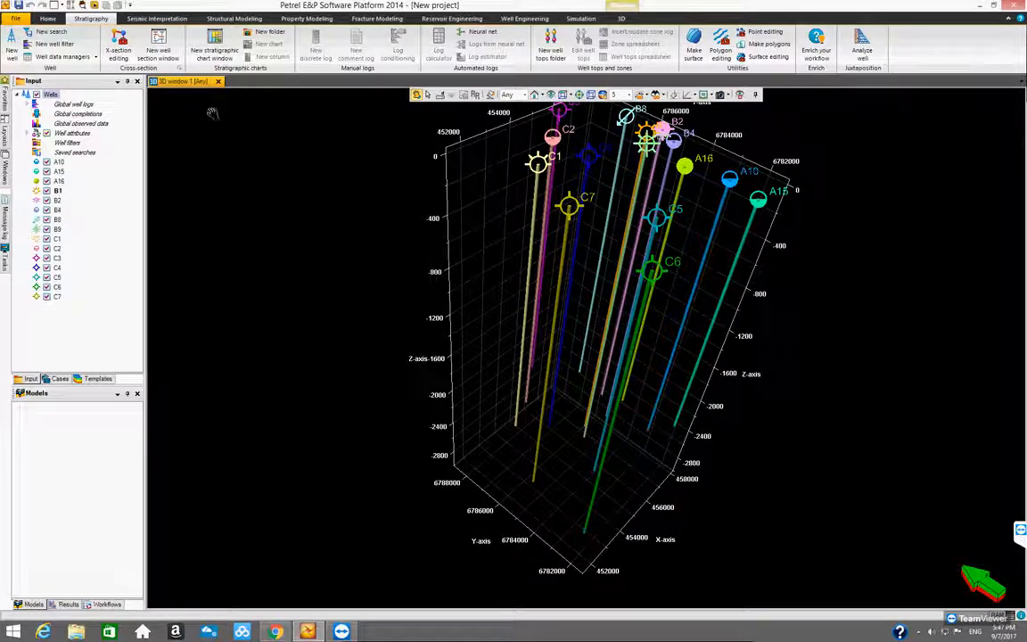
pyautogui.moveTo(577, 296); pyautogui.dragTo(566, 383)
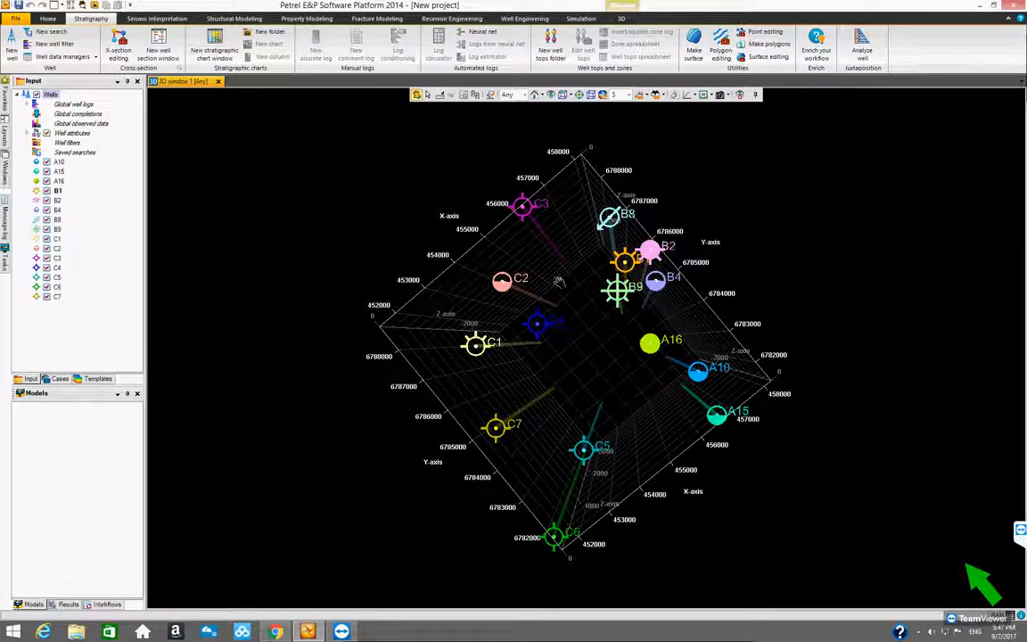
# - Open a new 2D window and display all the wells of the Wells folder in it
pyautogui.click(67, 5)
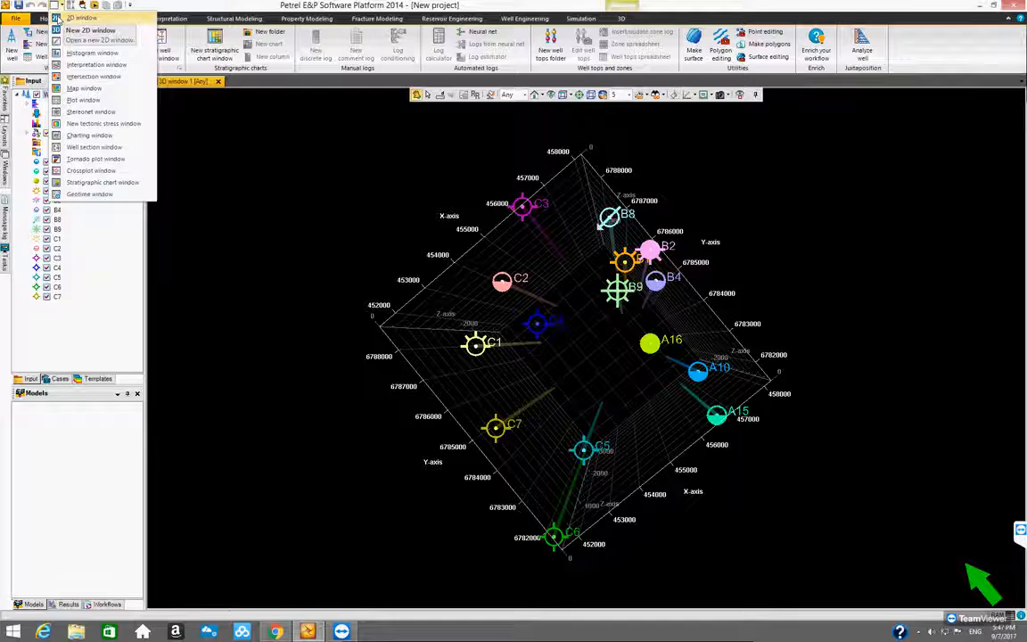
pyautogui.click(57, 18)
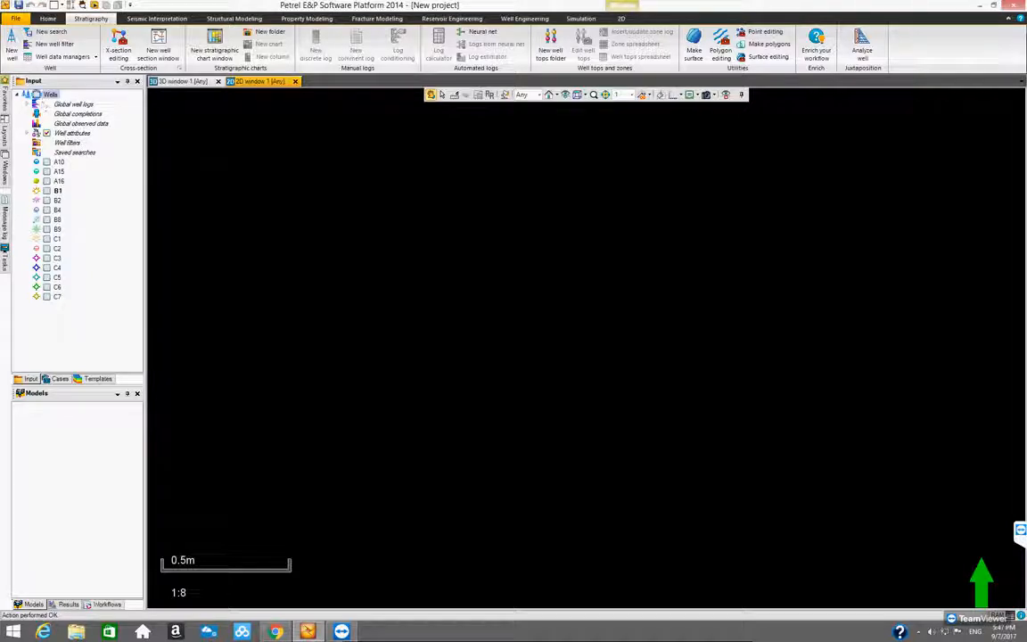
pyautogui.click(35, 94)
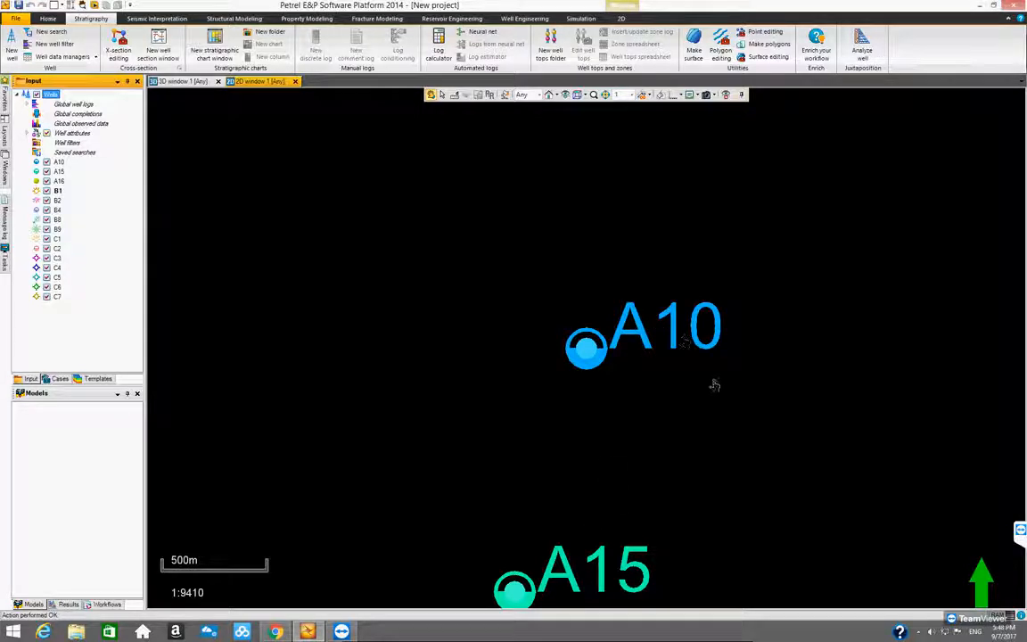
pyautogui.click(566, 96)
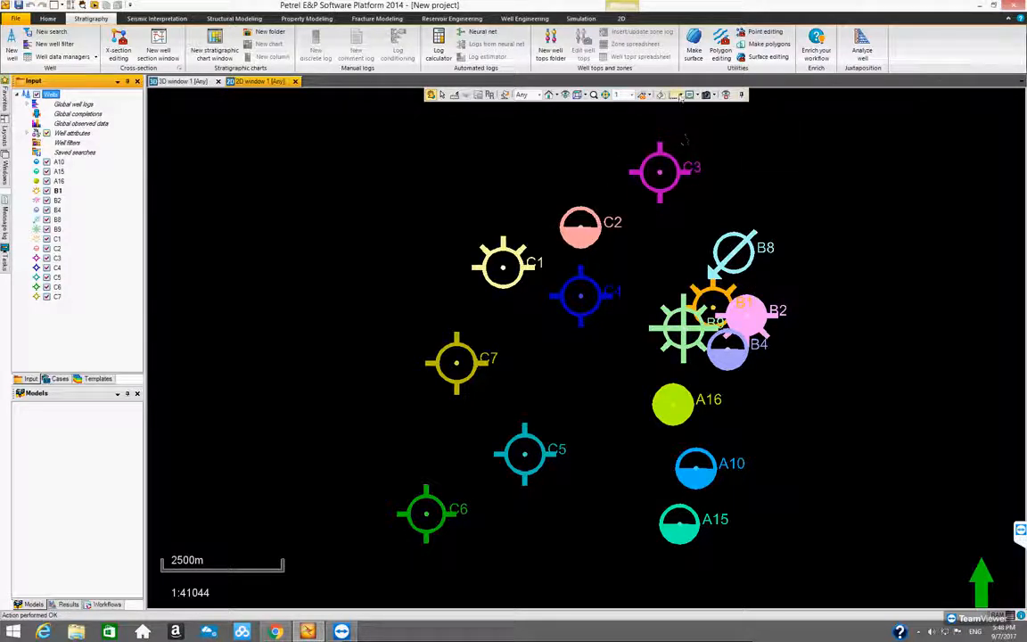
# - Show the coordinate axis around the wells in the 2D window, and try a white background before restoring the black one
pyautogui.click(679, 95)
pyautogui.click(683, 106)
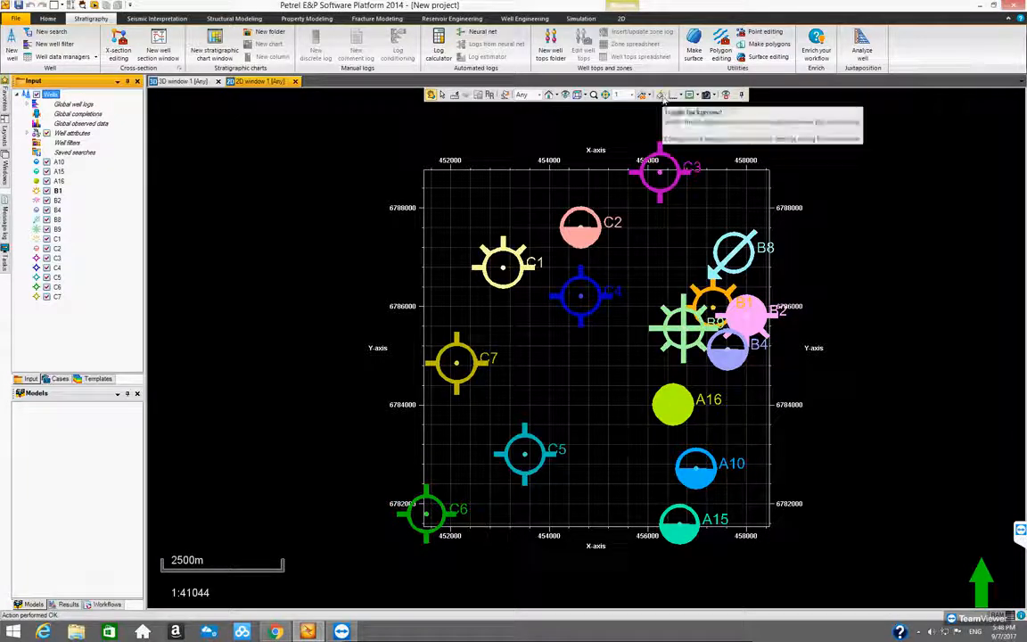
pyautogui.click(661, 95)
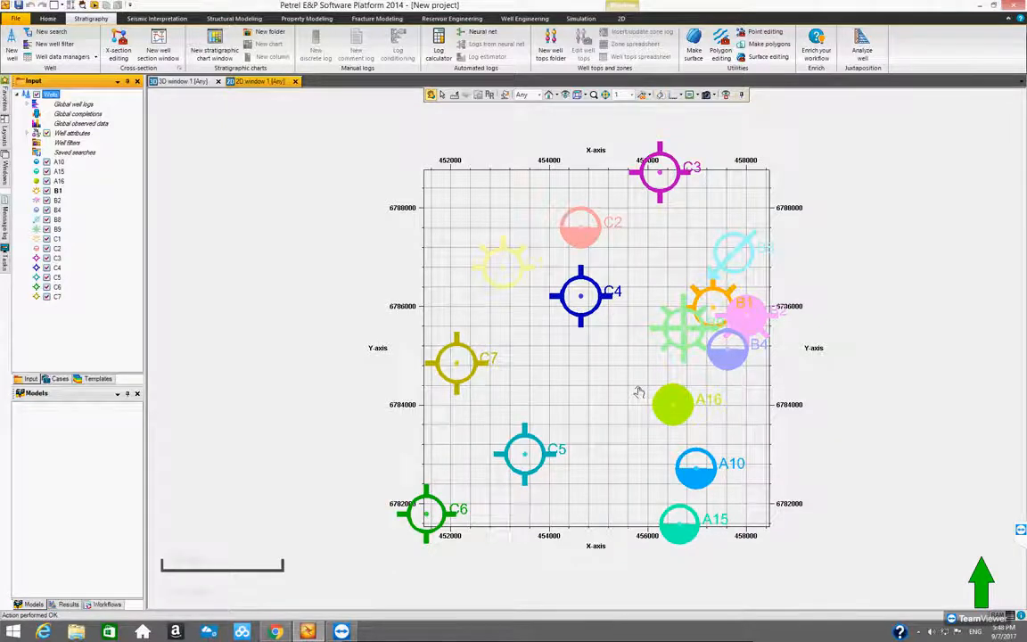
pyautogui.click(660, 96)
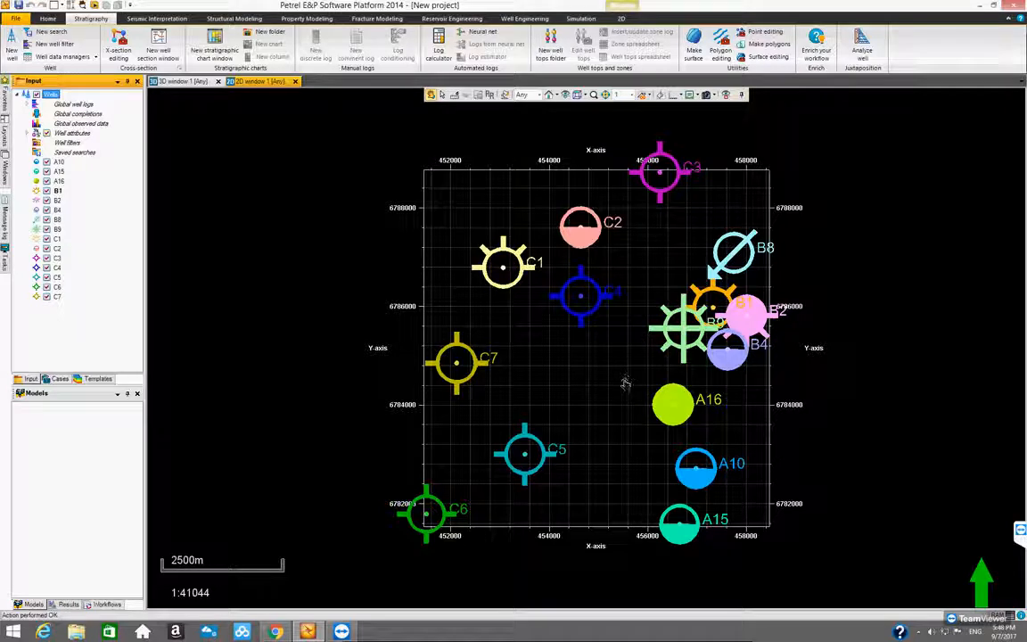
# - Examine the well locations, symbols and labels against the X and Y axes at different scales in the 2D window
pyautogui.scroll(-4, 625, 384)
pyautogui.scroll(2, 625, 386)
pyautogui.scroll(3, 625, 385)
pyautogui.scroll(-1, 625, 387)
pyautogui.scroll(1, 625, 388)
pyautogui.scroll(-1, 625, 388)
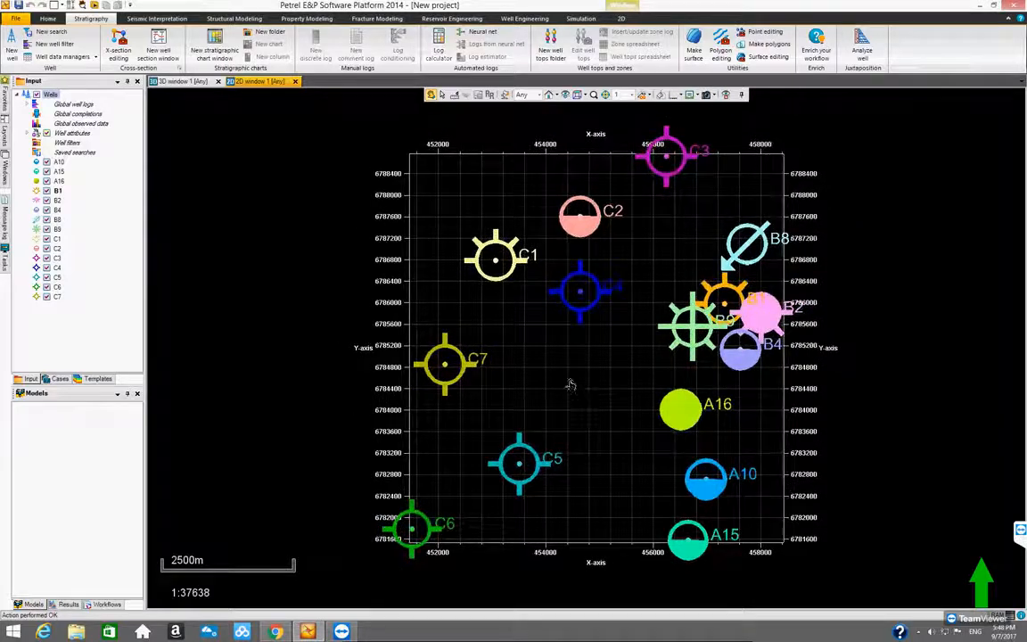
pyautogui.moveTo(571, 368)
pyautogui.mouseDown()
pyautogui.moveTo(531, 367)
pyautogui.moveTo(589, 369)
pyautogui.moveTo(567, 362)
pyautogui.mouseUp()
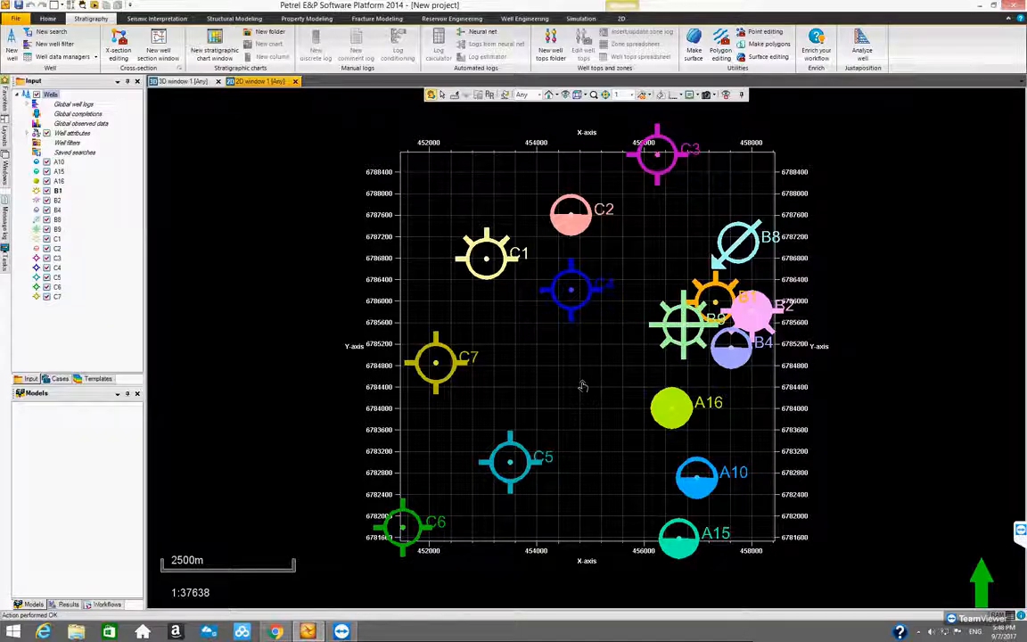
pyautogui.scroll(2, 602, 384)
pyautogui.scroll(-2, 602, 386)
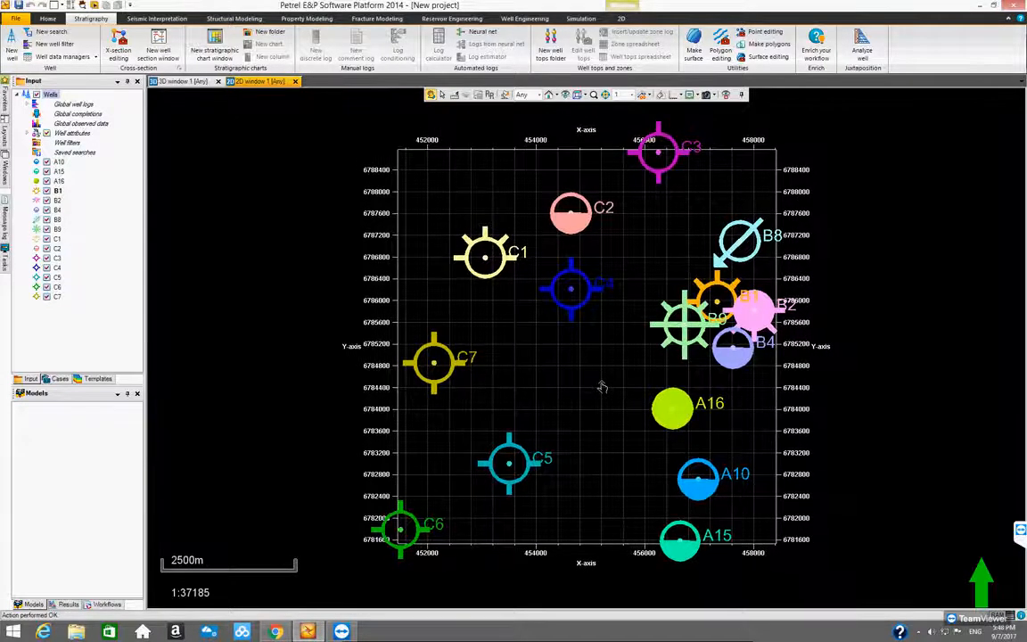
pyautogui.scroll(2, 602, 386)
pyautogui.scroll(-2, 602, 386)
pyautogui.scroll(1, 602, 386)
pyautogui.scroll(2, 602, 386)
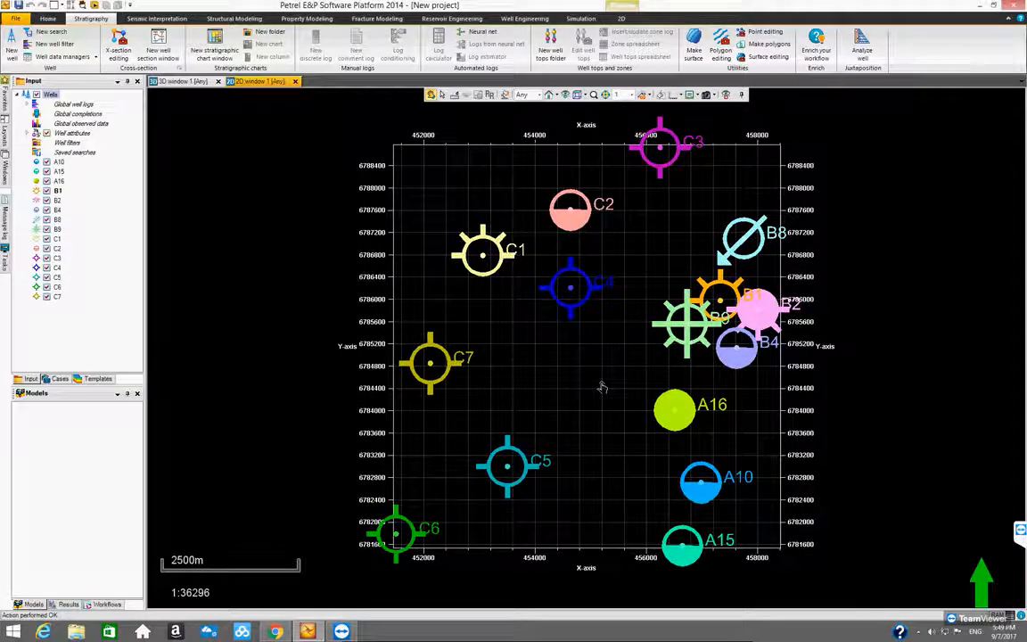
pyautogui.scroll(-5, 602, 382)
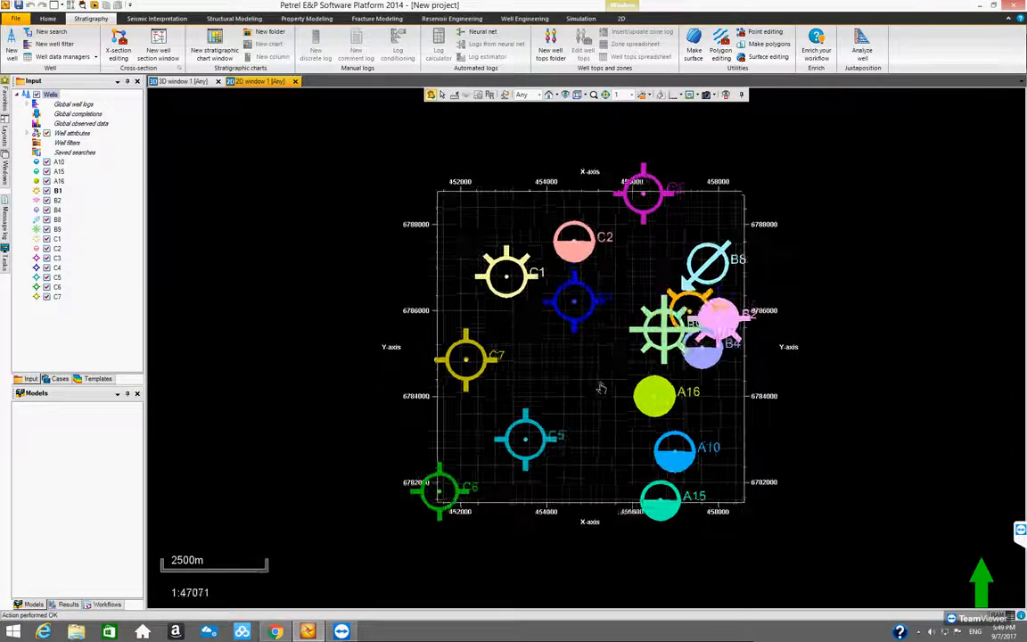
pyautogui.scroll(8, 602, 388)
pyautogui.scroll(-1, 602, 391)
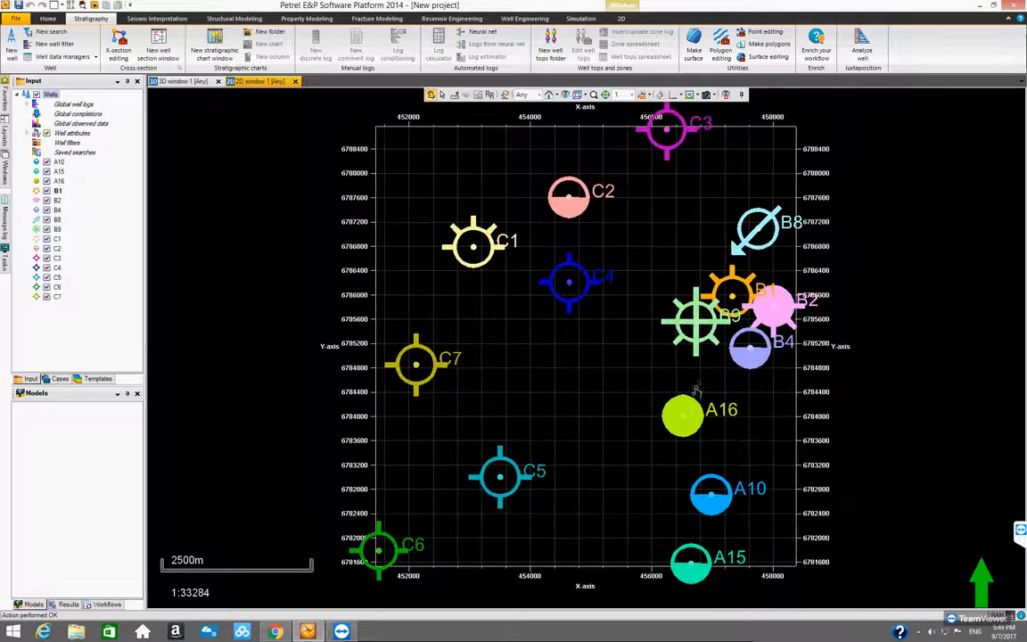